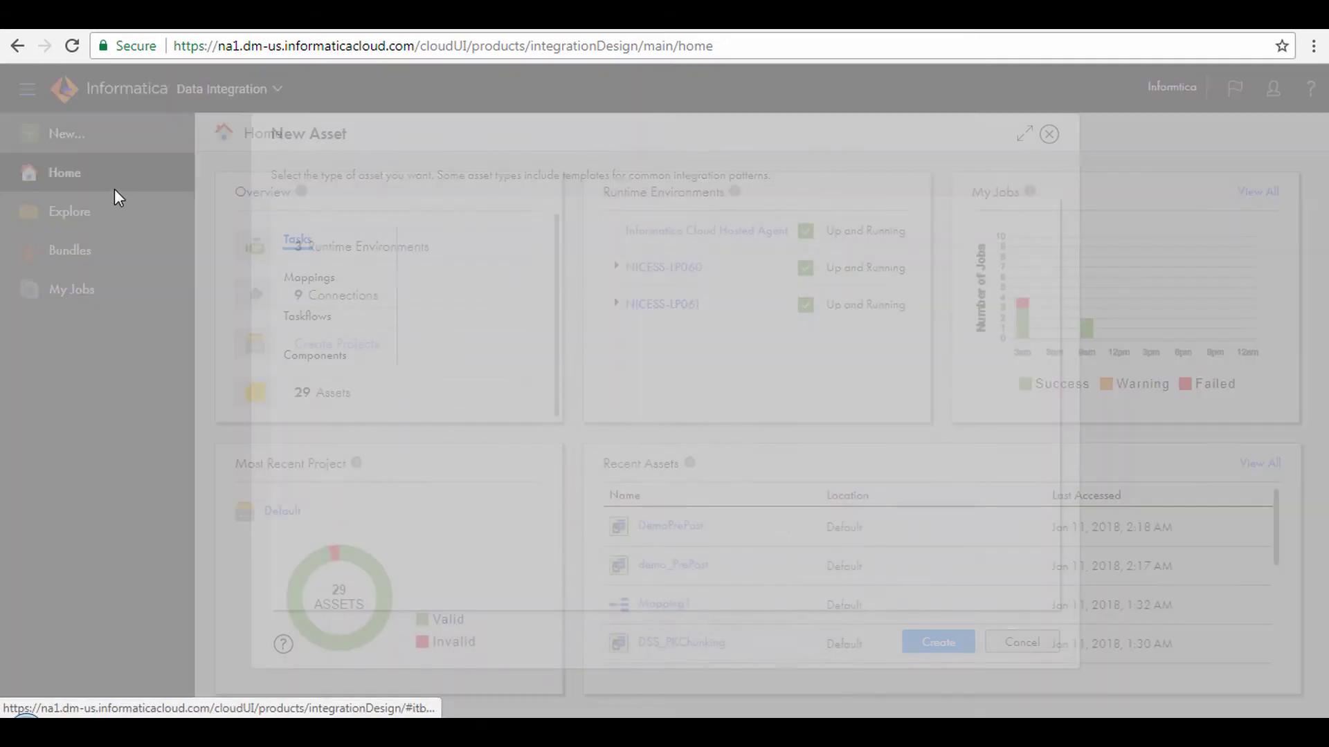
Step: Create a new mapping asset and name it m_Parameterized
click(310, 284)
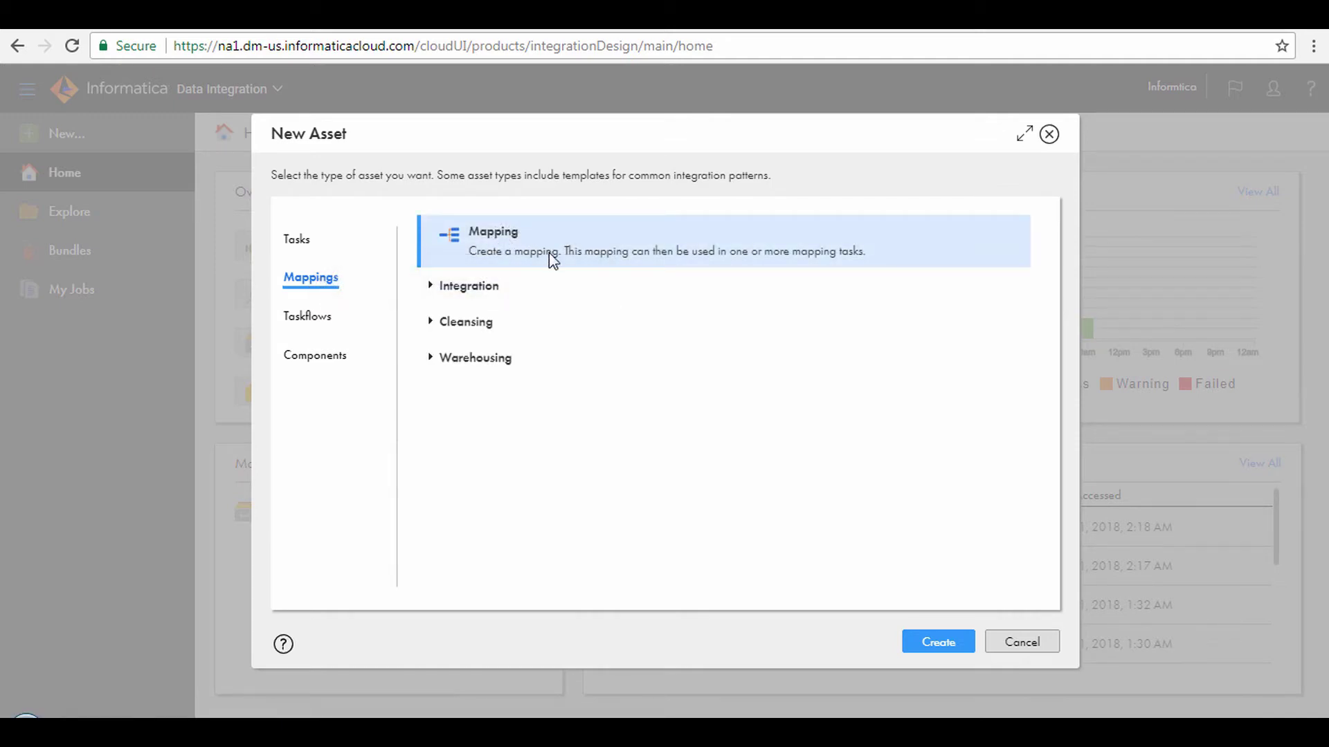
click(931, 643)
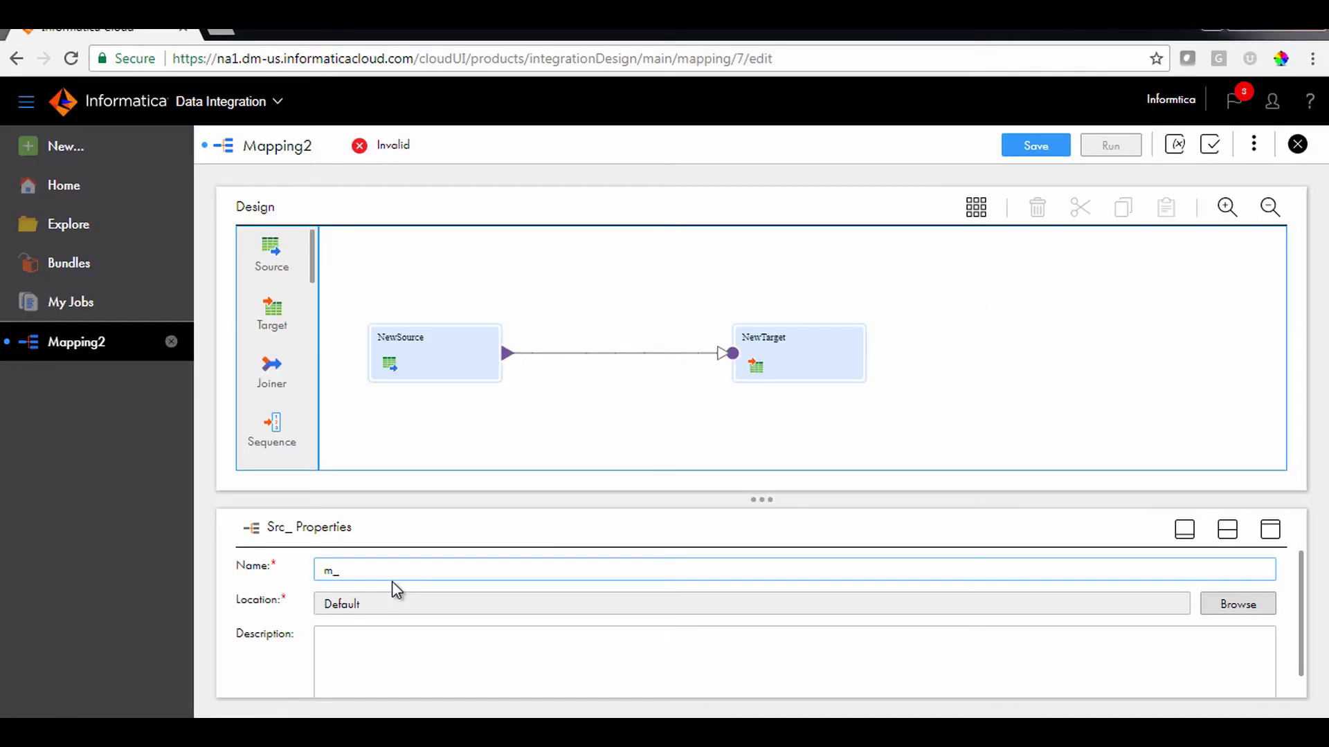
text(Parameterized)
click(600, 552)
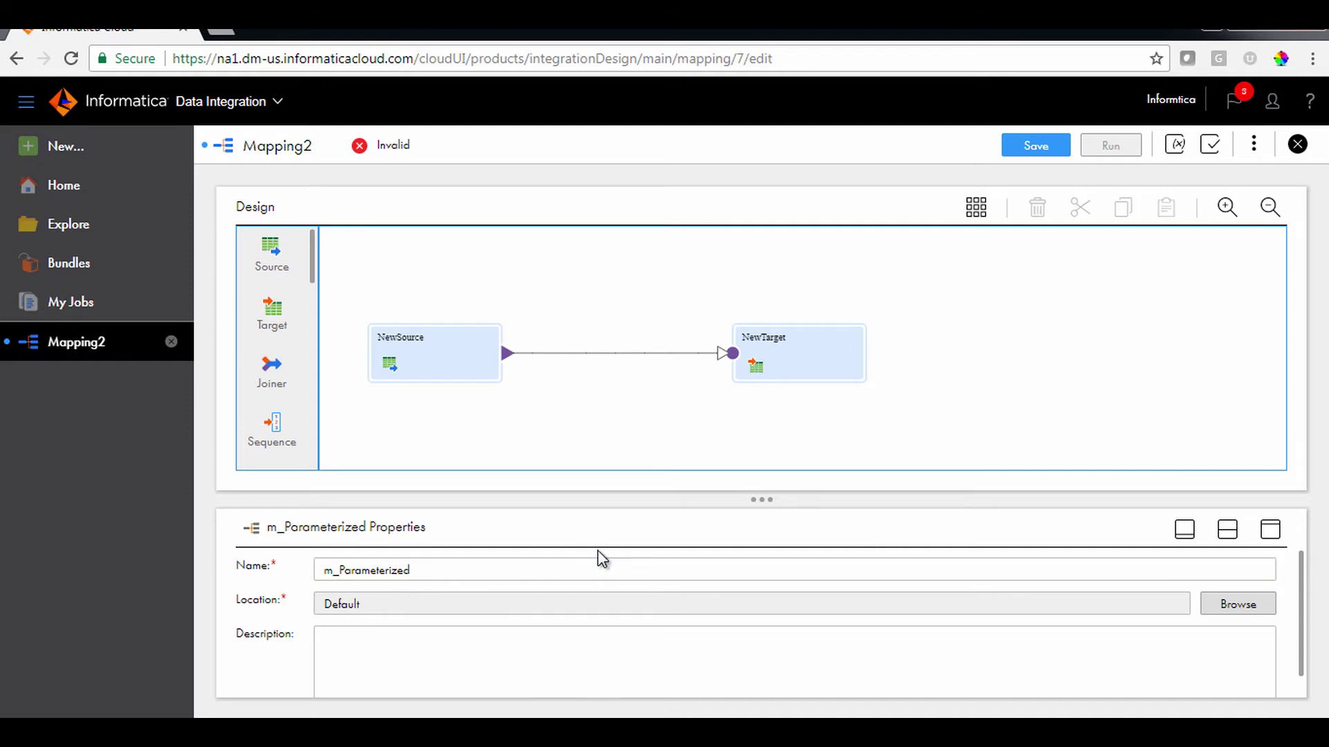
Step: Rename the mapping's source transformation as Src_param_mapping
click(413, 353)
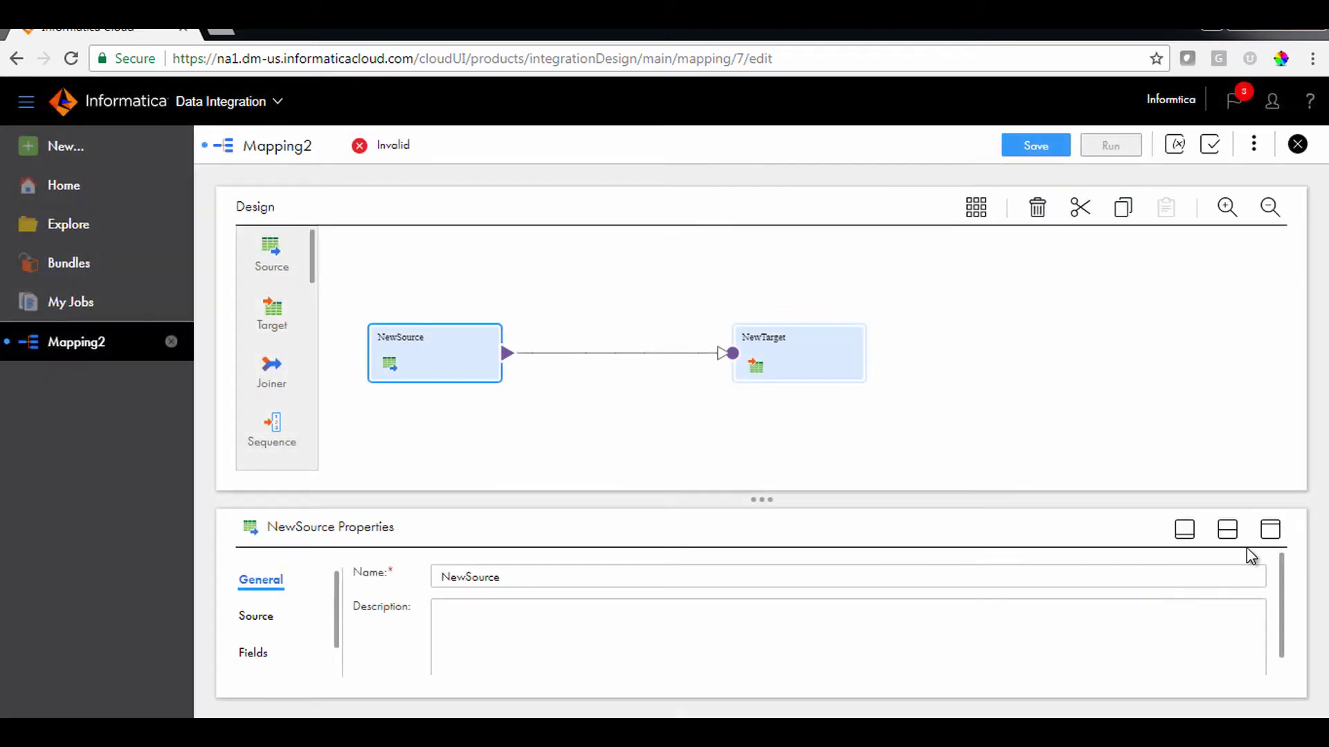
click(1269, 529)
drag(510, 257, 417, 267)
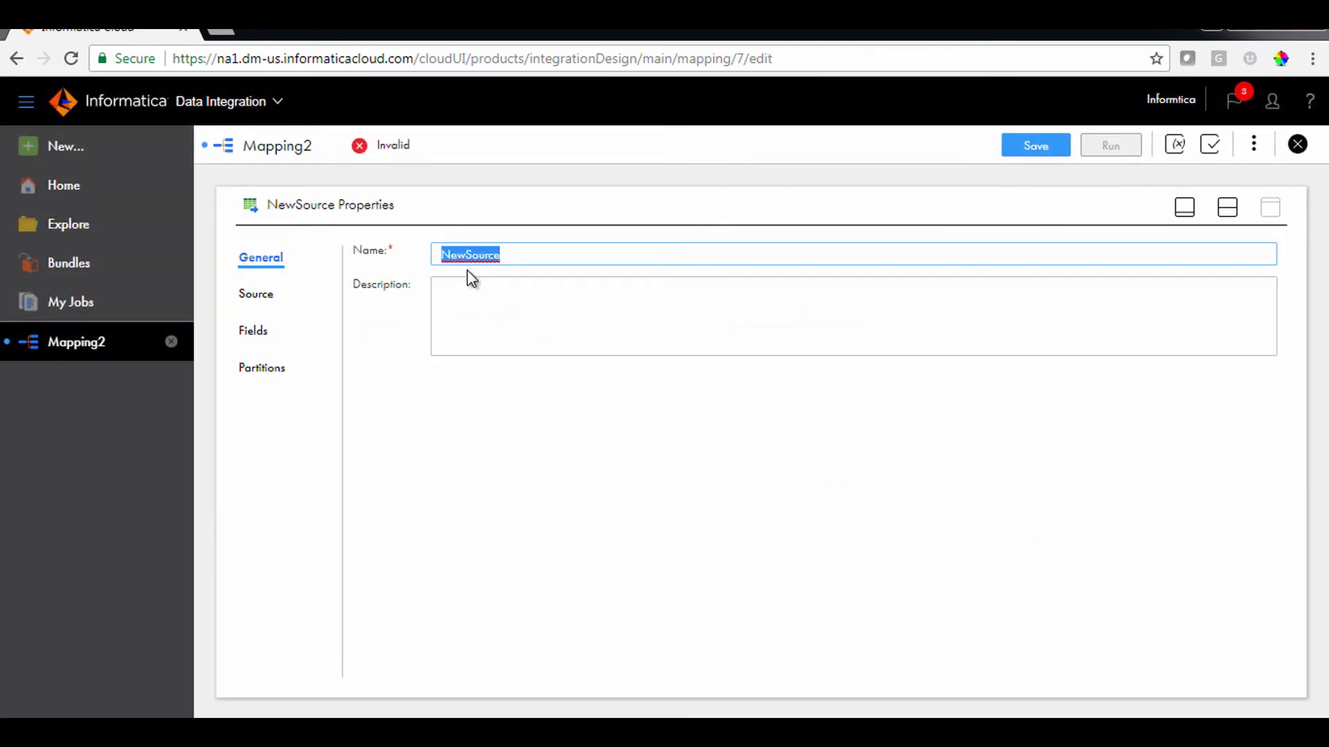
text(Src_param_mapping)
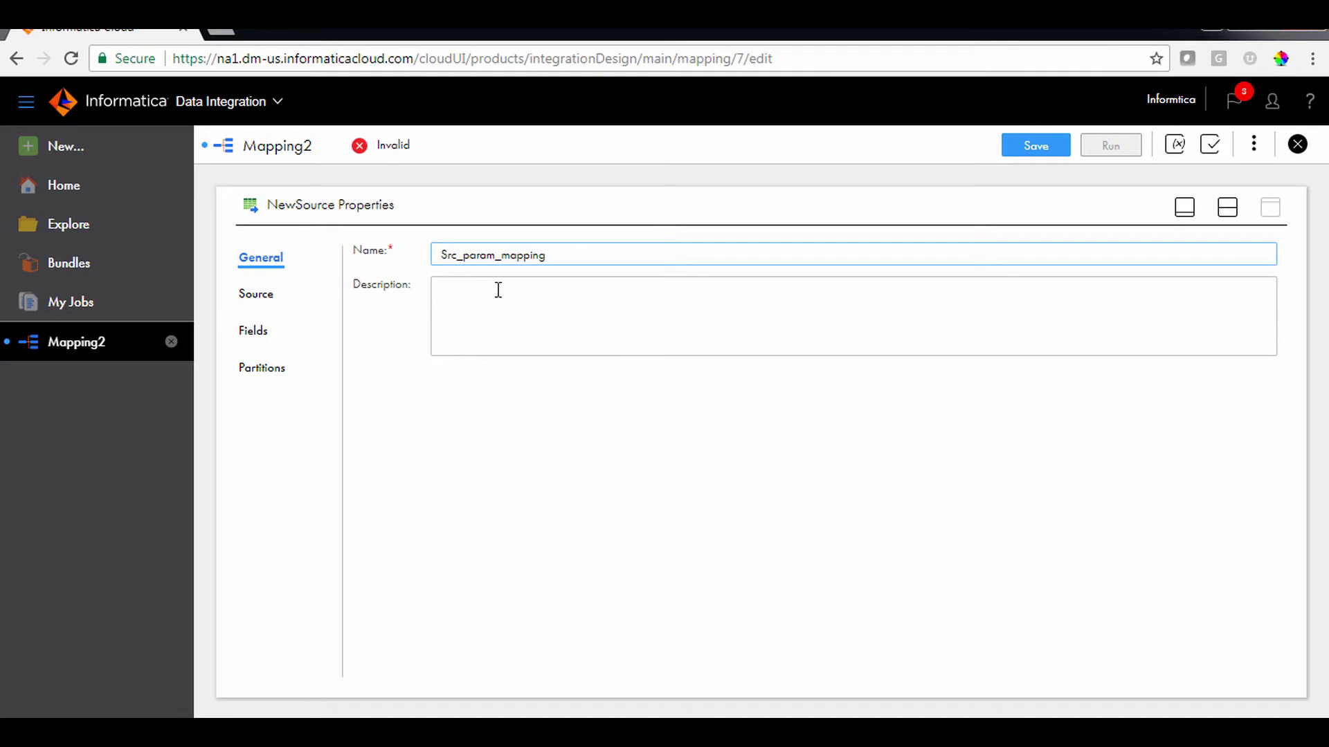
click(425, 339)
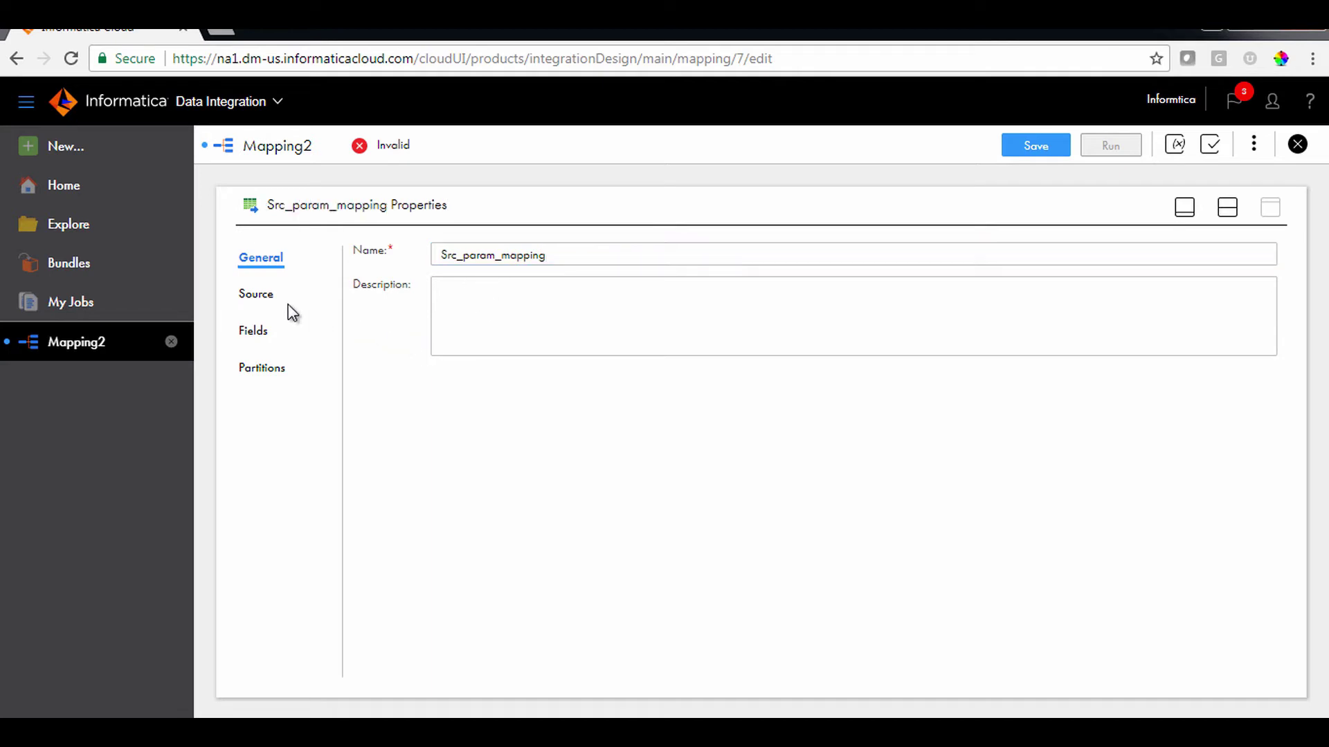
Step: Create a new input parameter named Source_parameter, with display label Data Source, for the source's connection
click(270, 303)
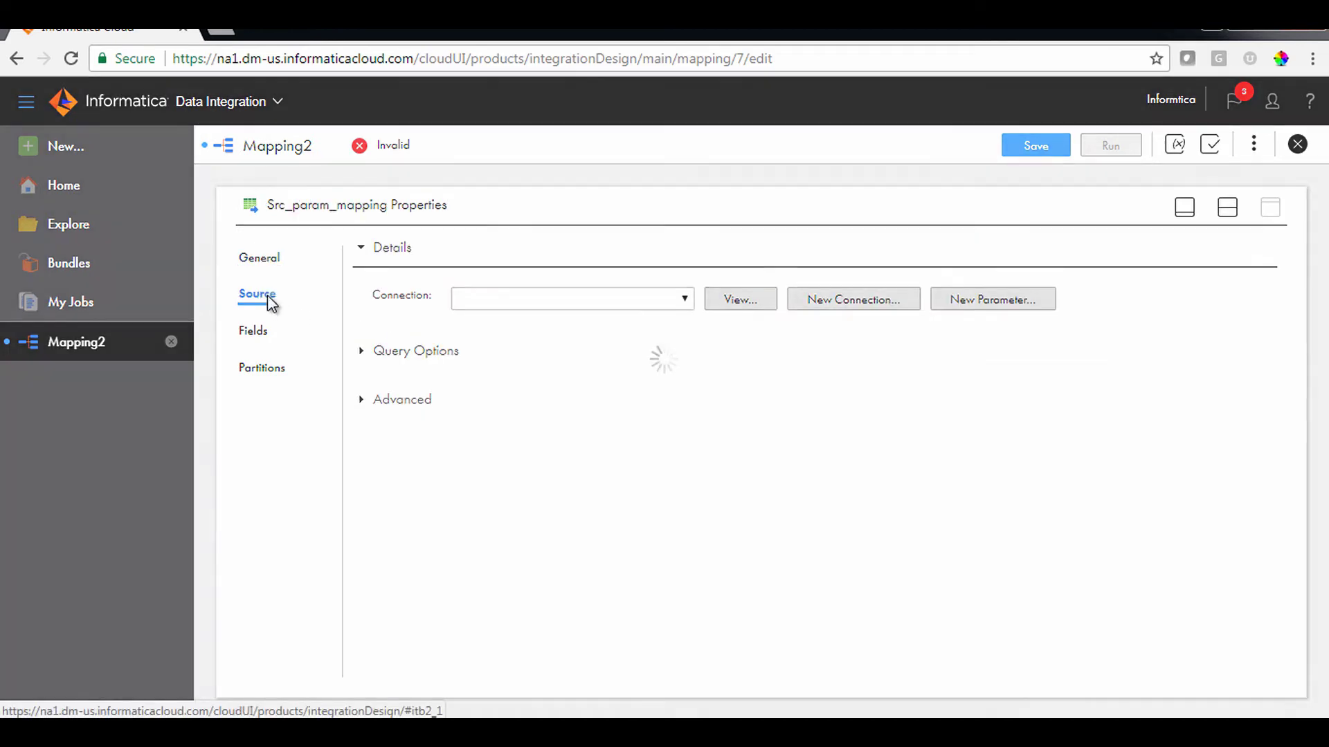
click(1017, 305)
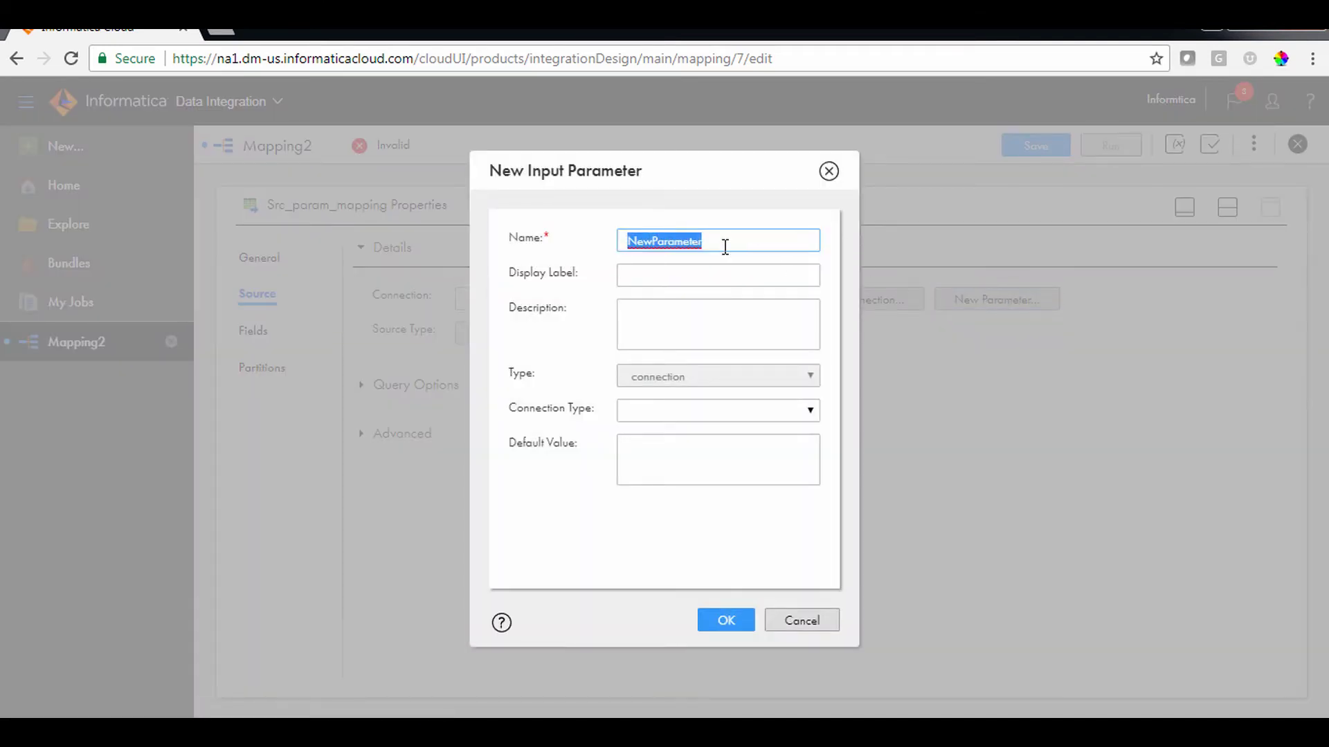
text(Source_parameter)
click(623, 276)
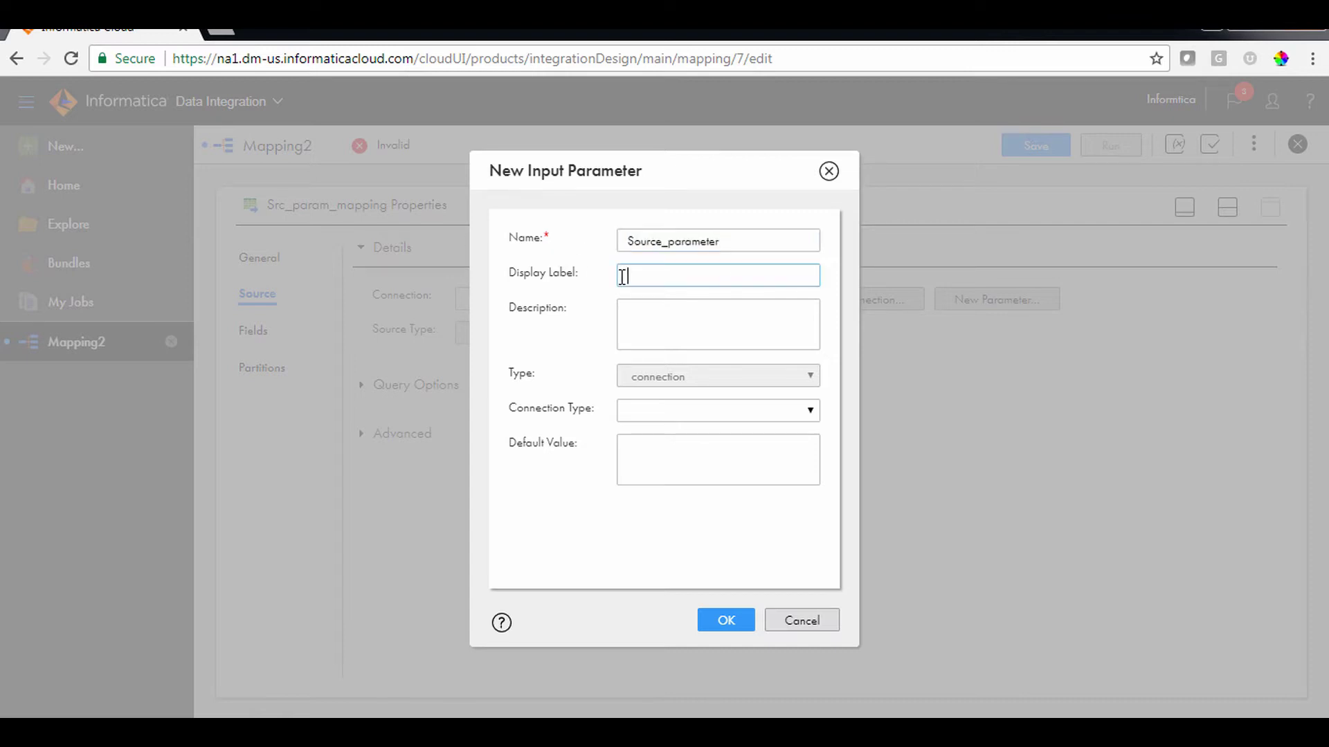
text(Data Source)
click(708, 340)
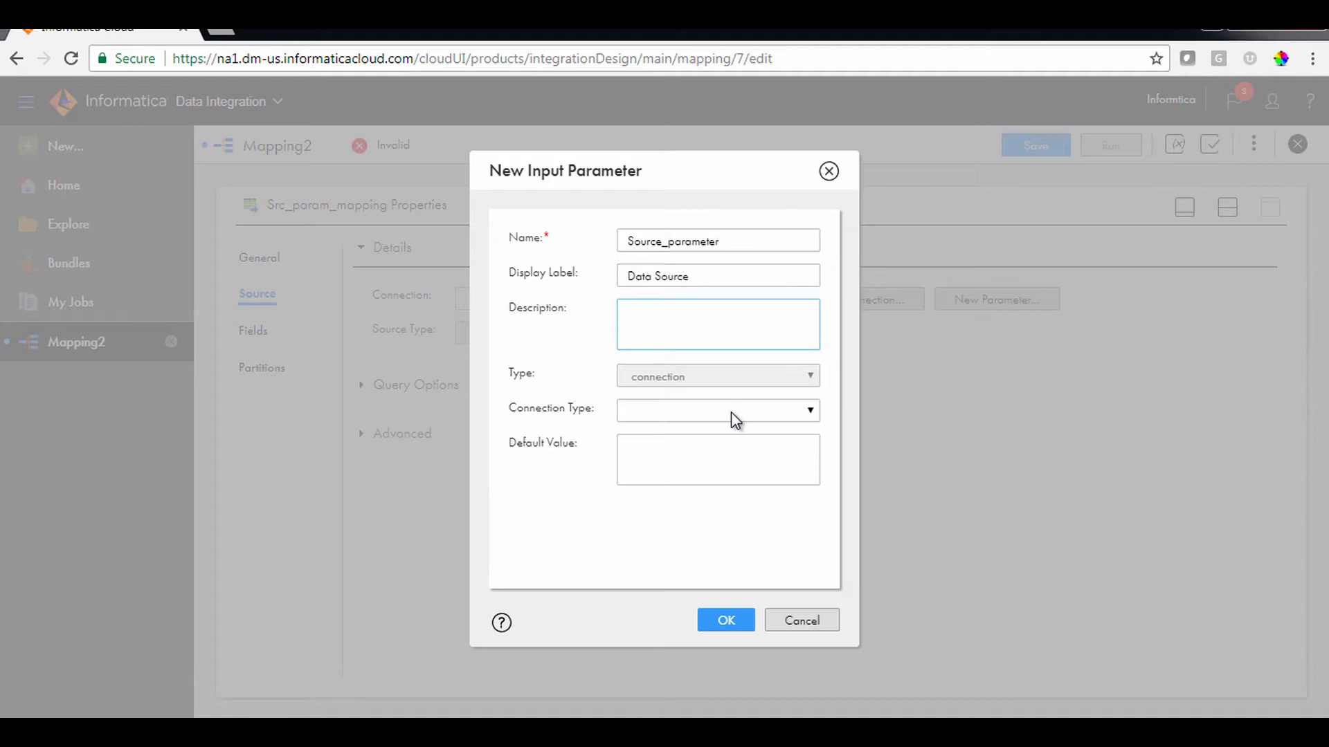
click(735, 620)
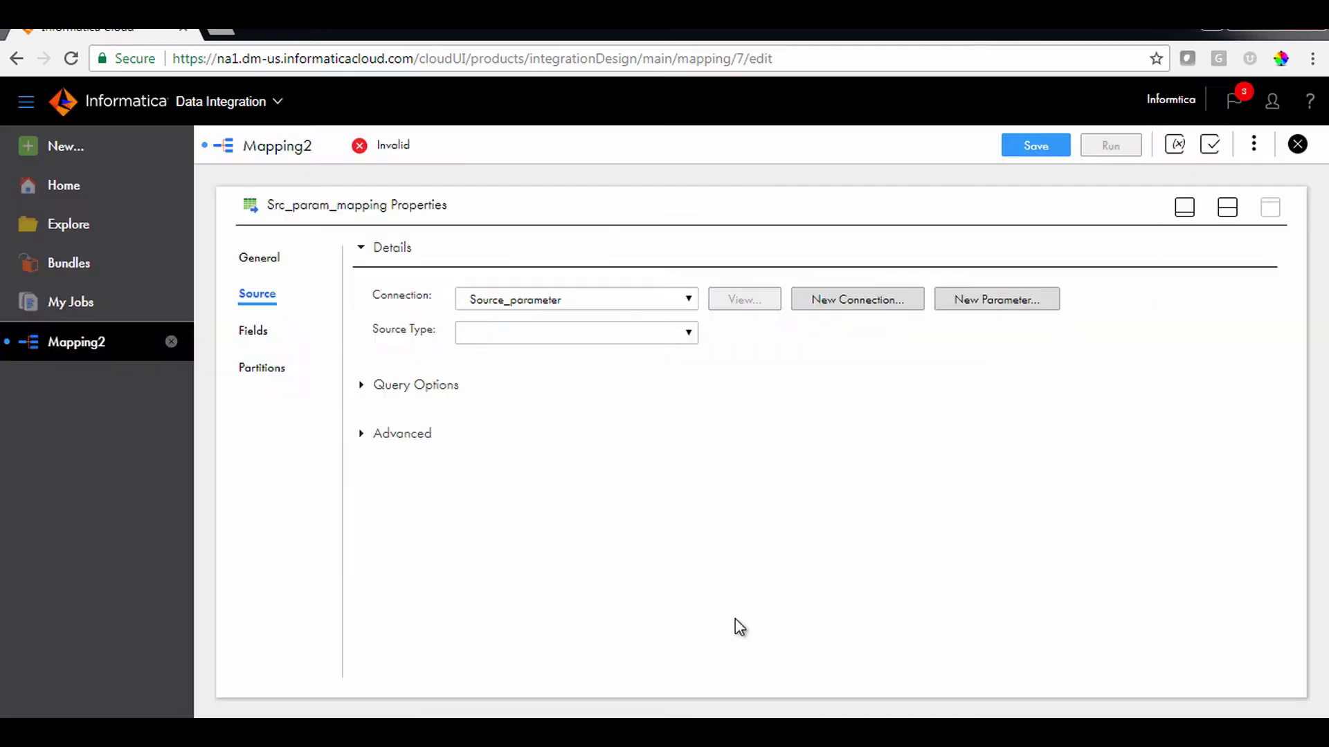
Step: Set the source type to Parameter and create its data object parameter named Source_type, with display label Source_type
click(685, 333)
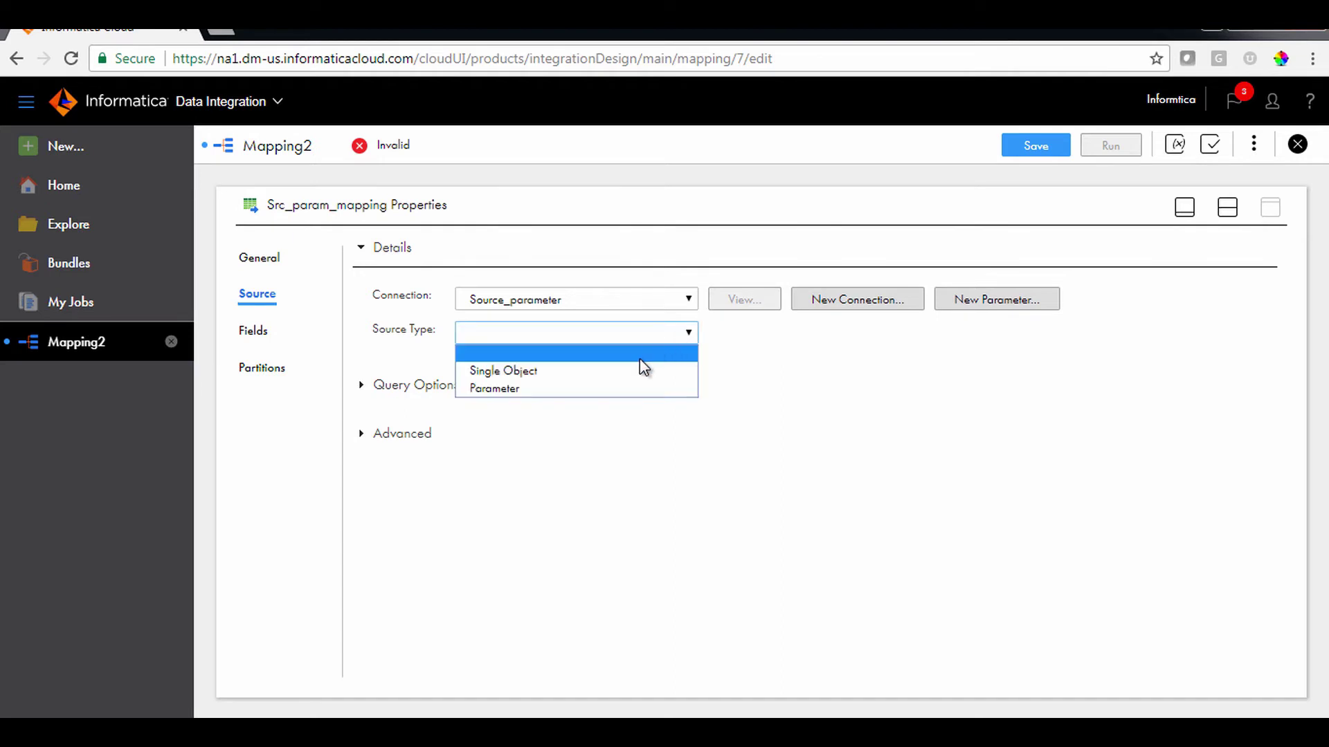
click(638, 392)
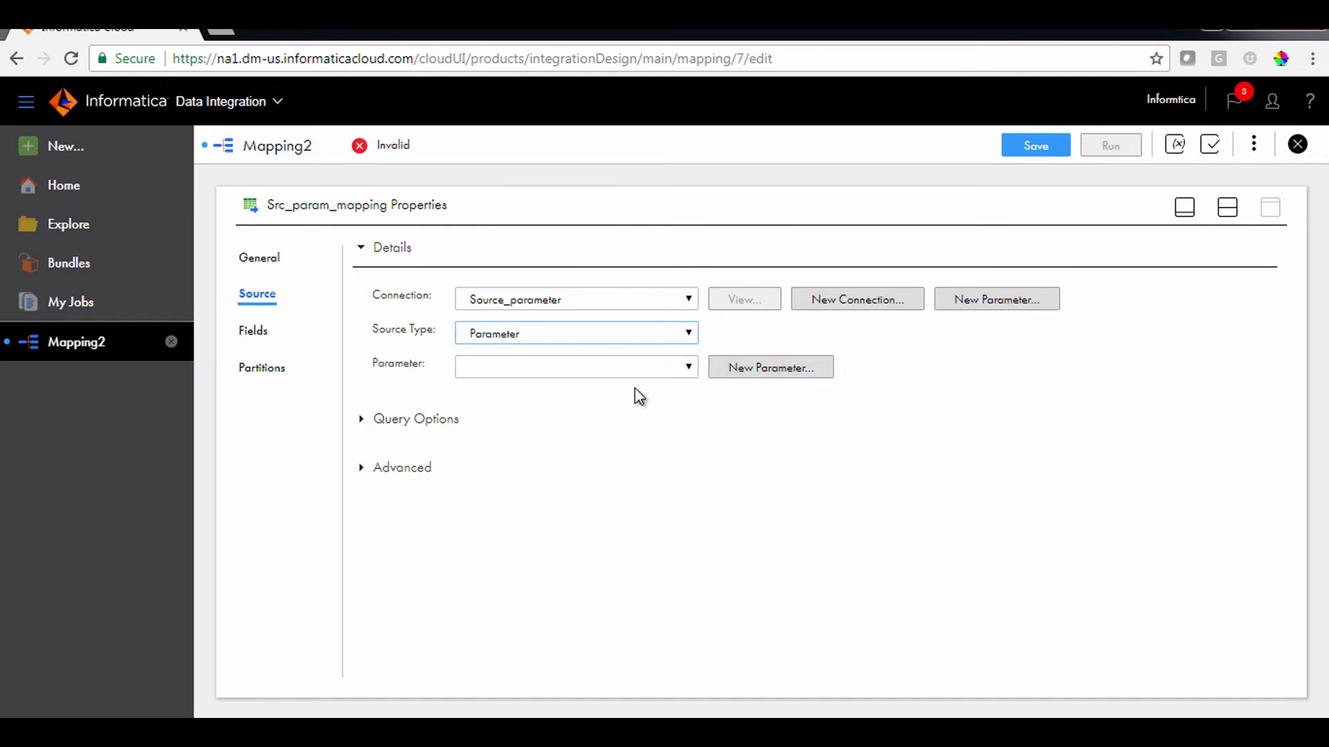
click(636, 395)
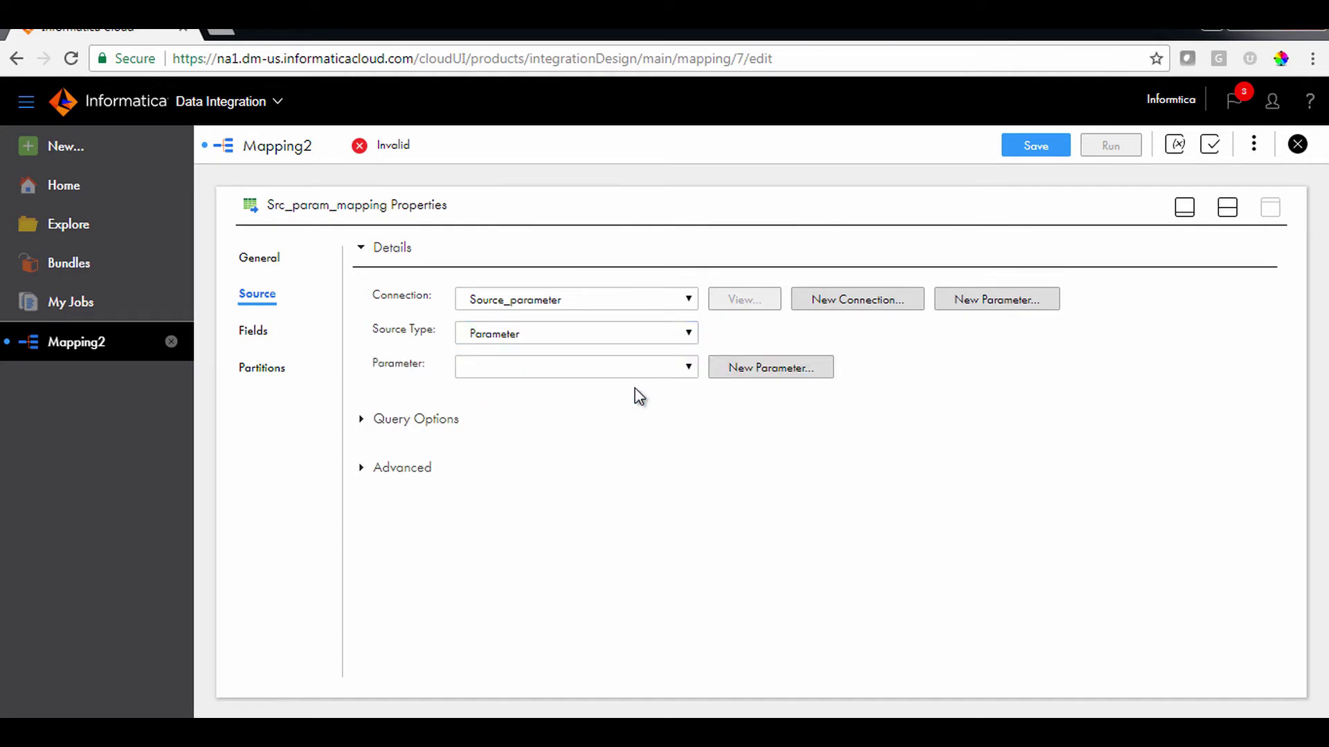
click(805, 373)
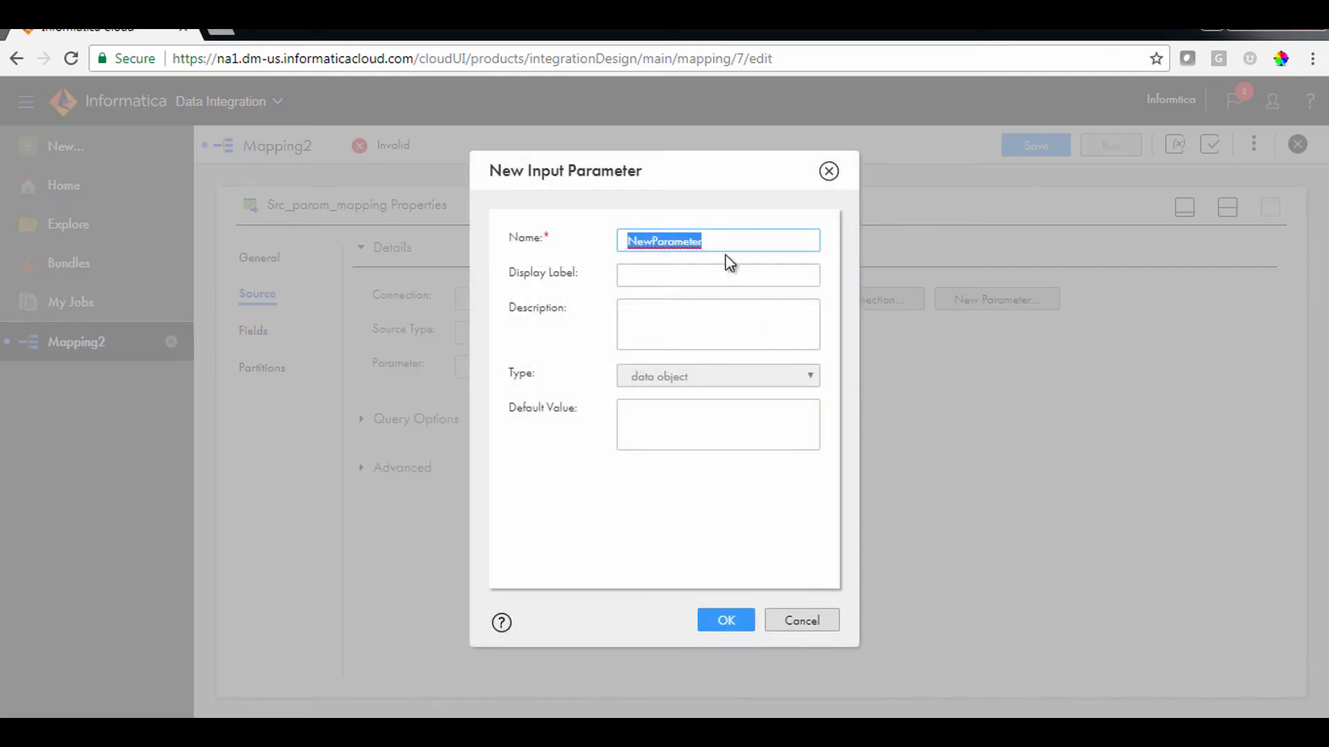
text(Source_type)
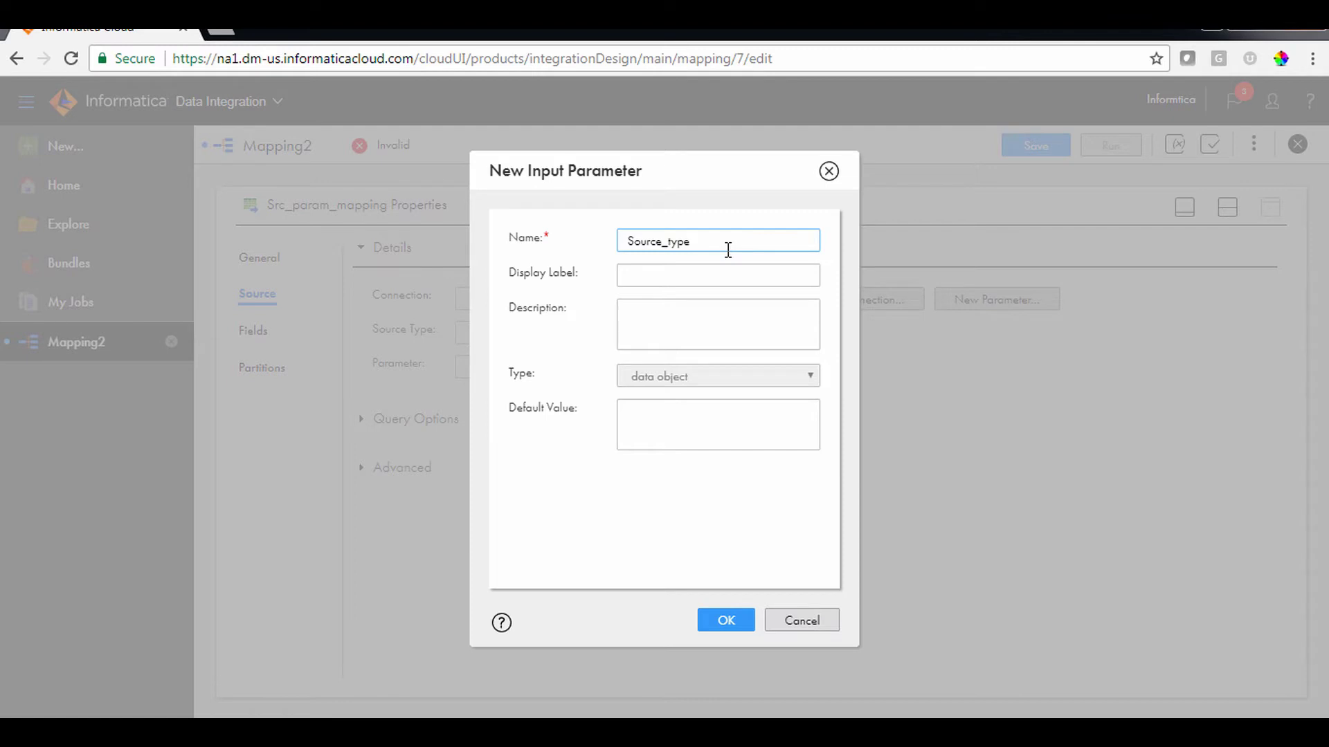
key(Tab)
text(Source)
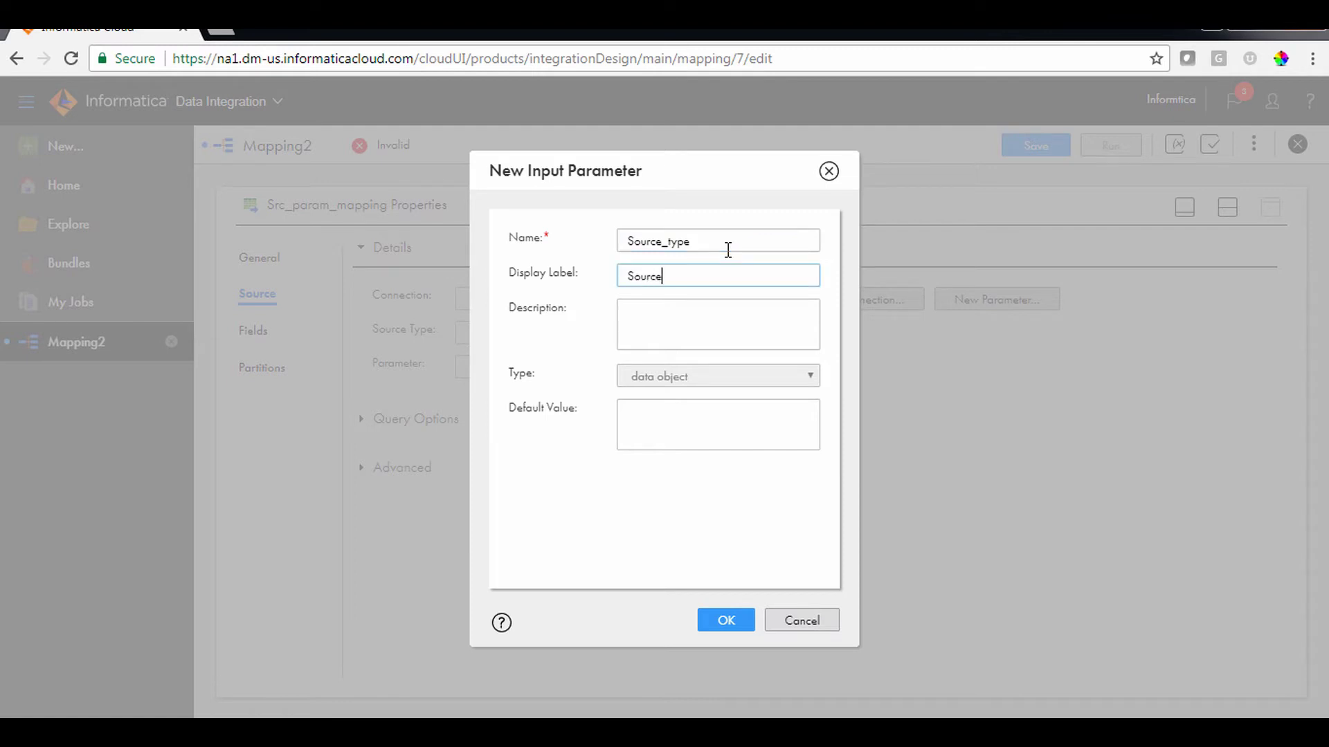
text(_type)
click(716, 618)
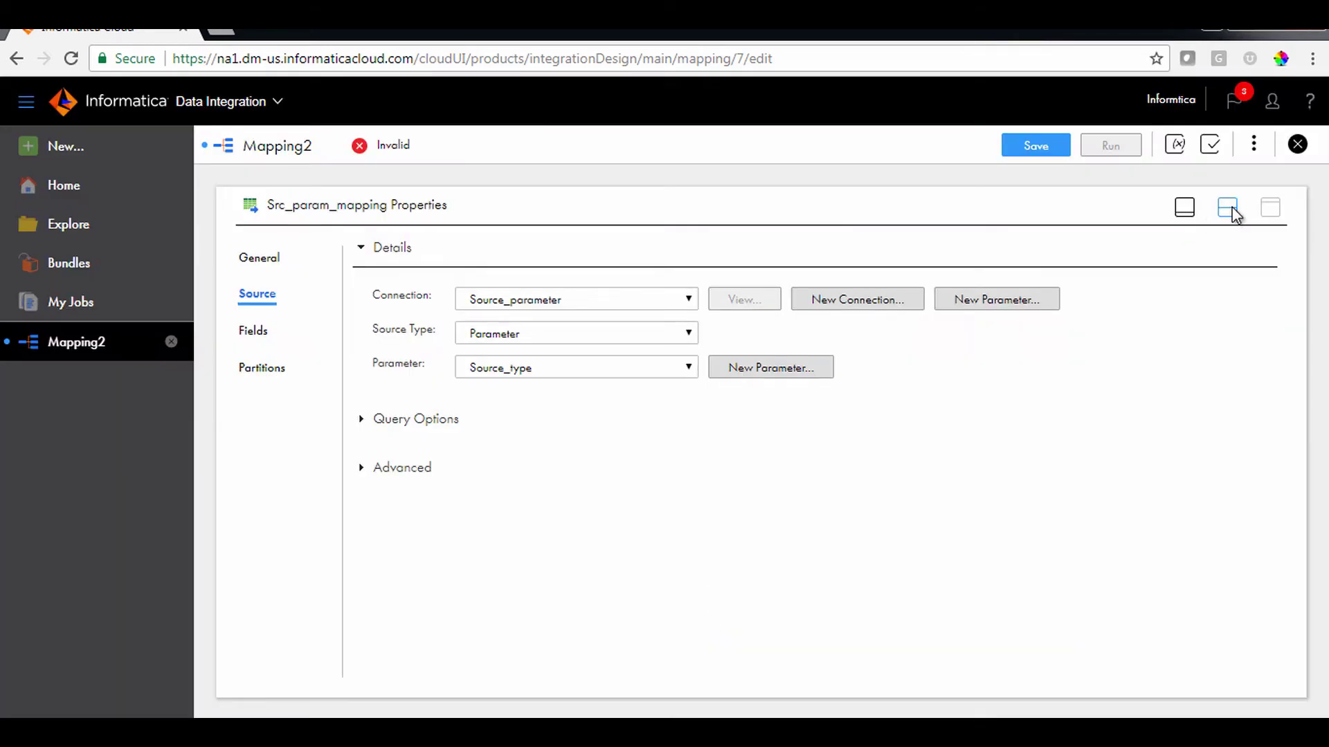
Step: Insert a Filter transformation between the source and the target and name it fltr_HighValue
click(1230, 209)
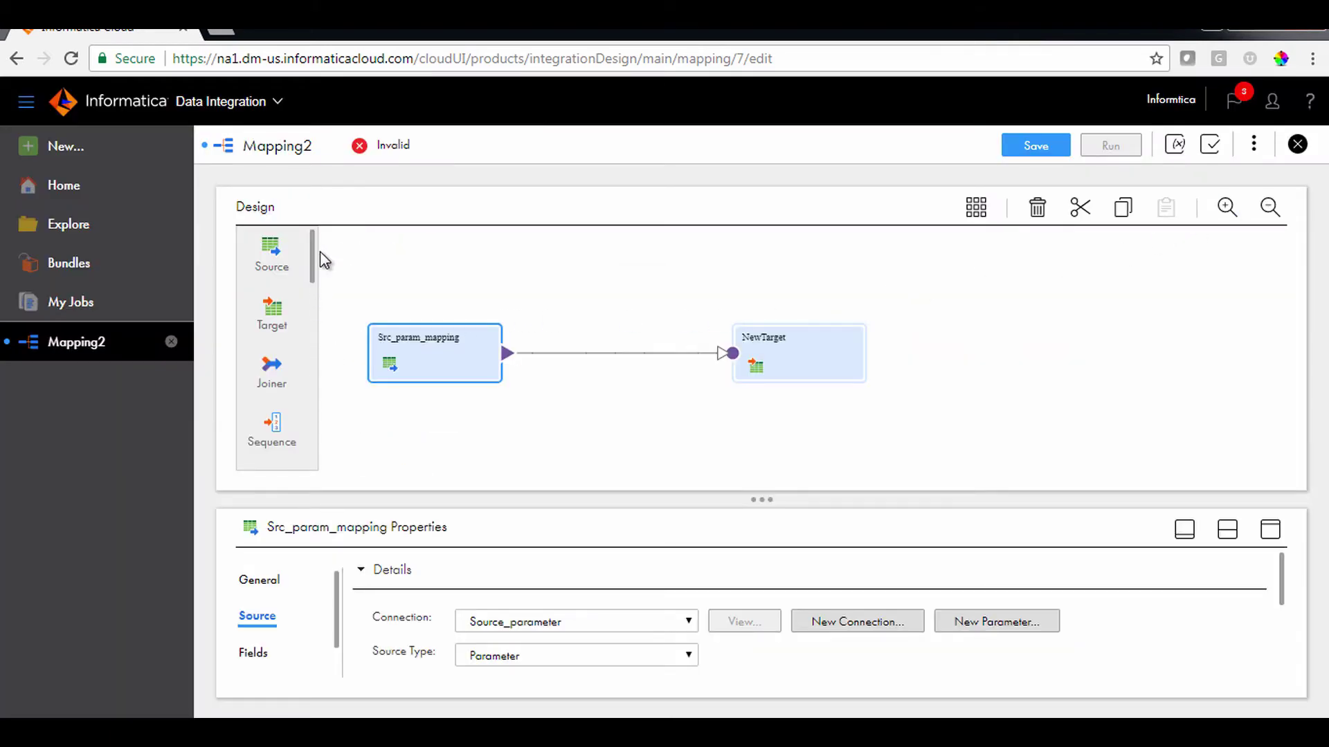
drag(319, 256, 537, 334)
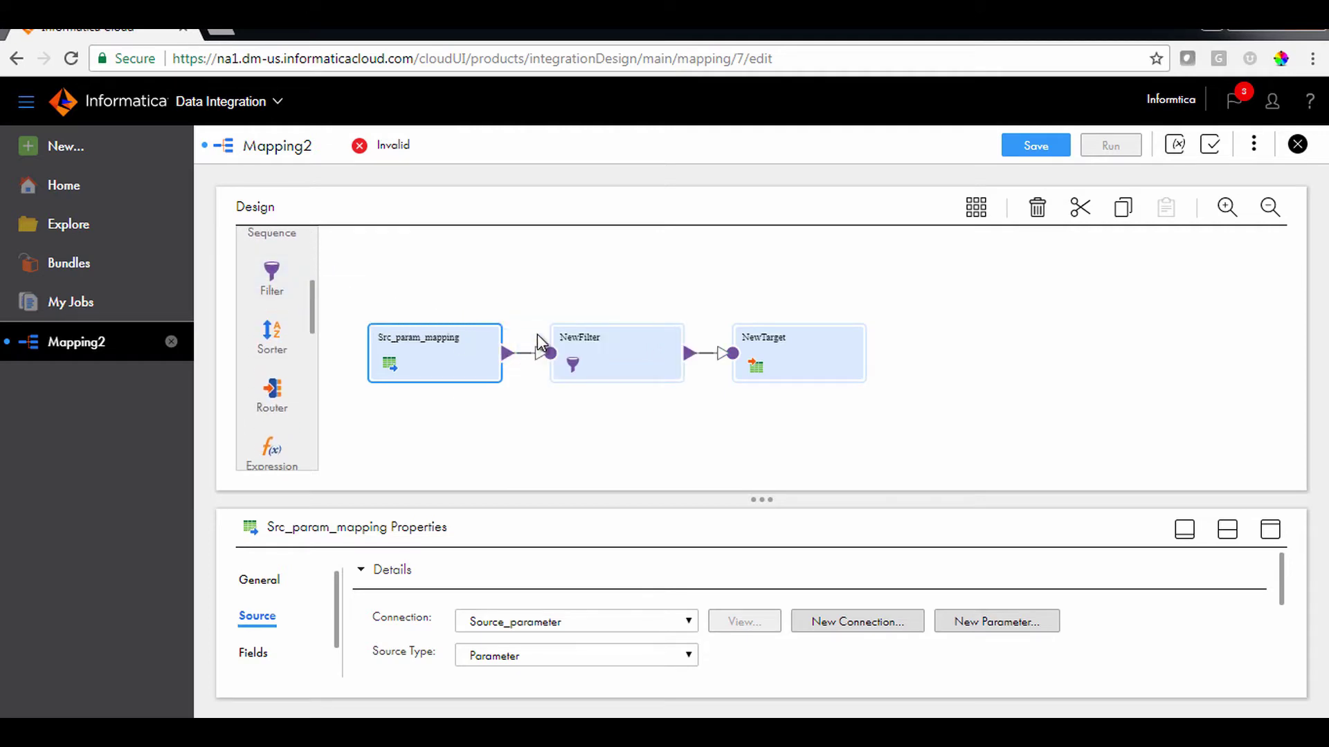
click(592, 356)
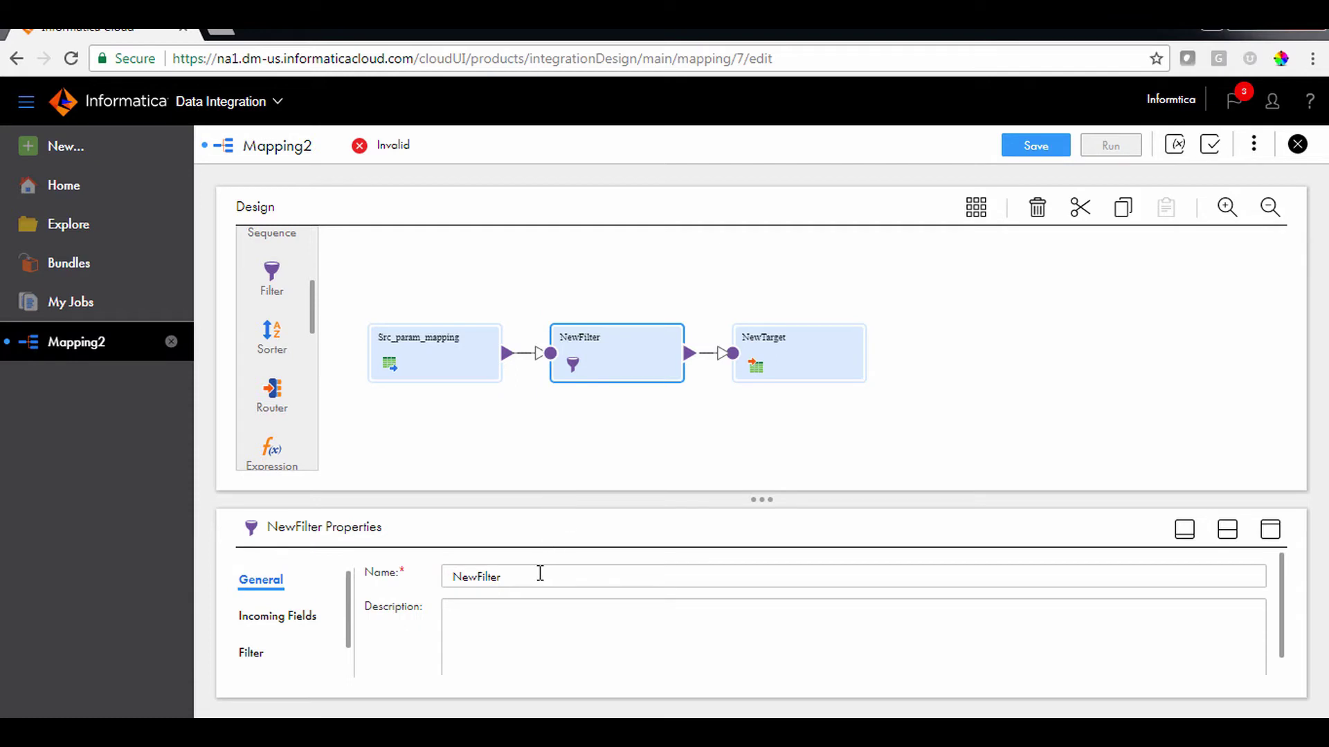
drag(540, 574, 448, 576)
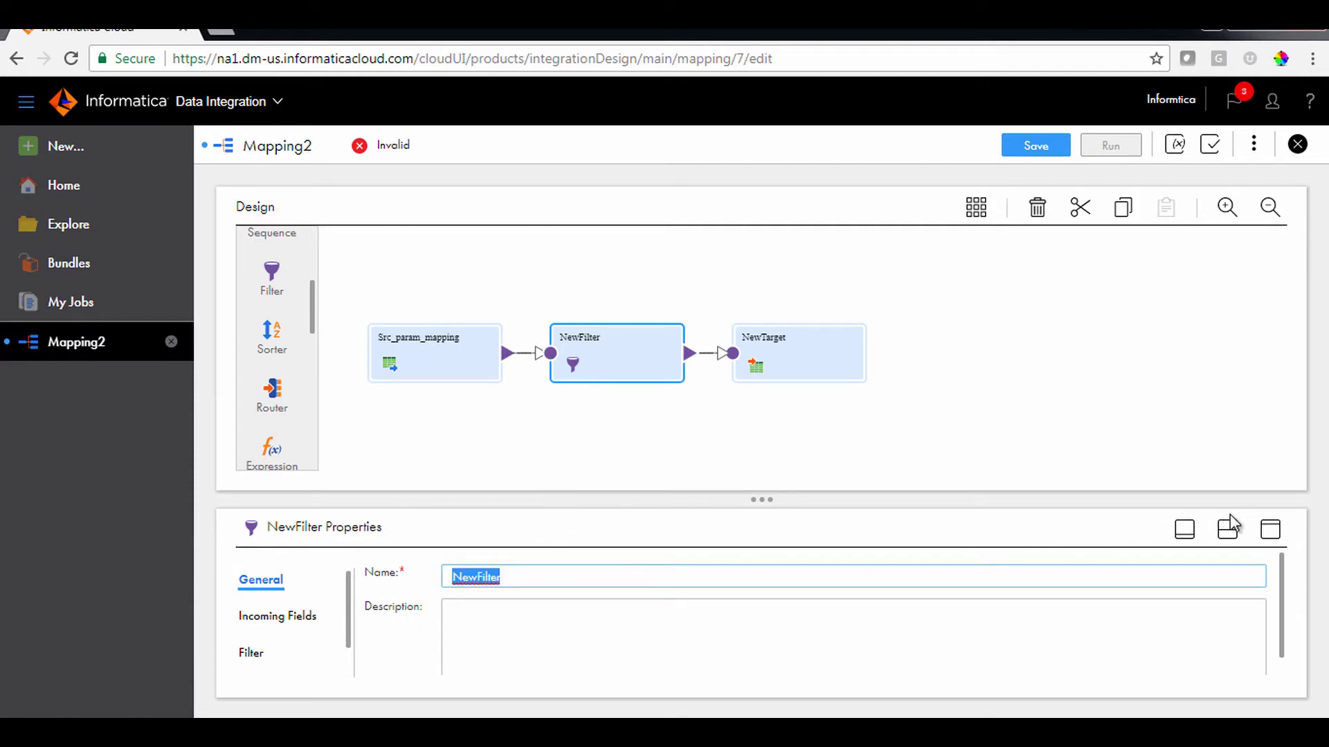
click(1269, 530)
drag(502, 256, 433, 255)
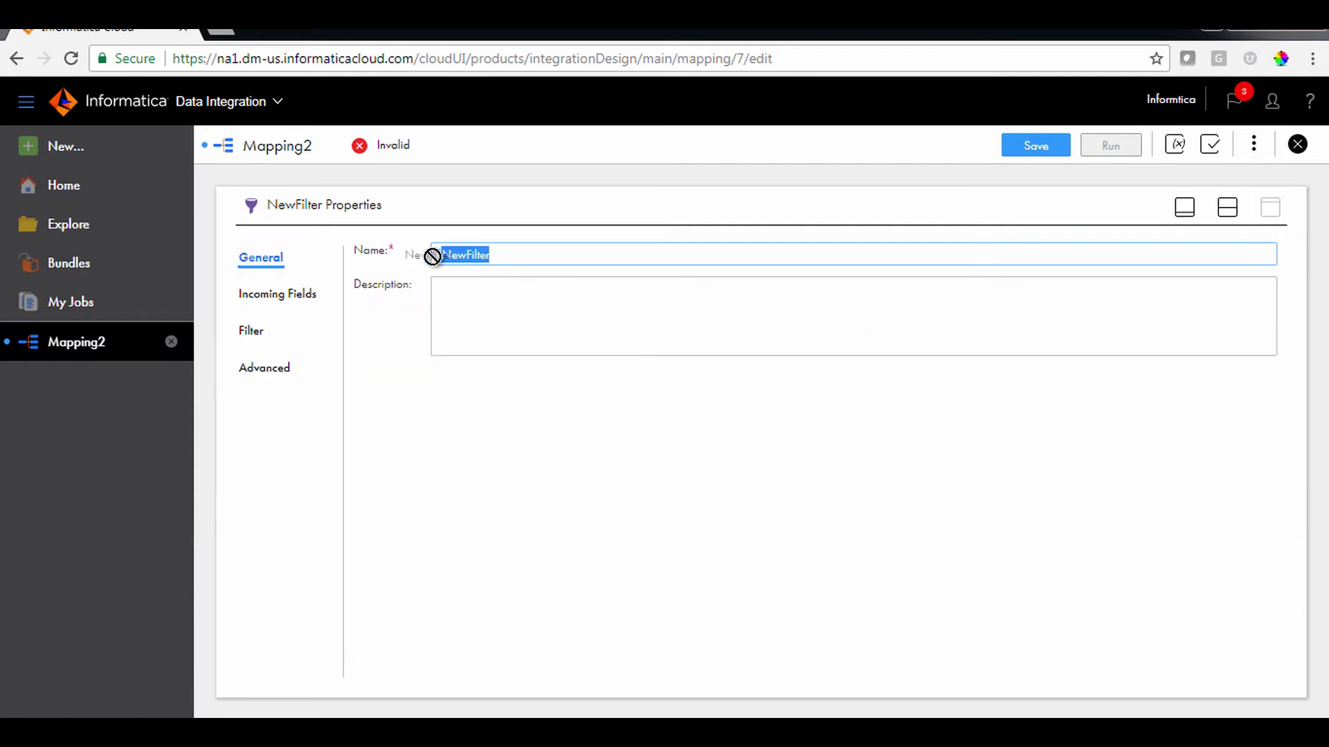
text(fltr_HighValue)
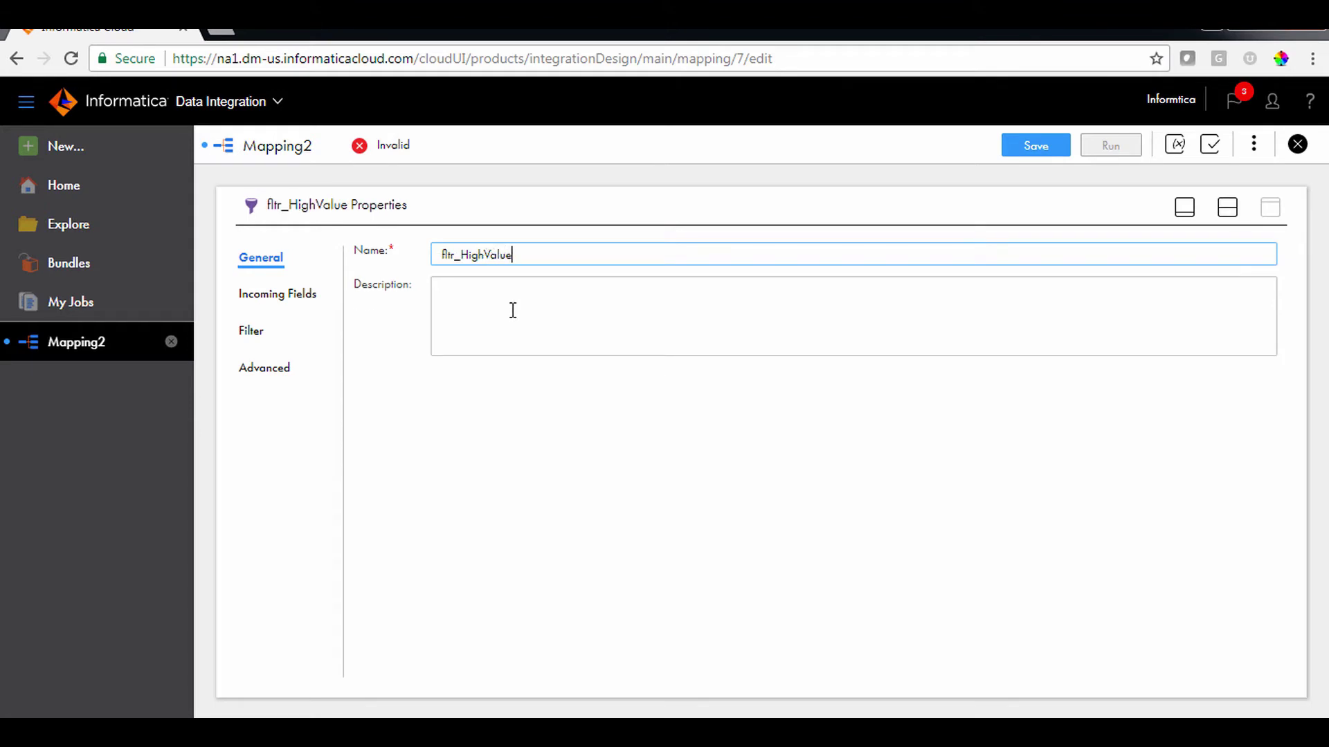
click(517, 376)
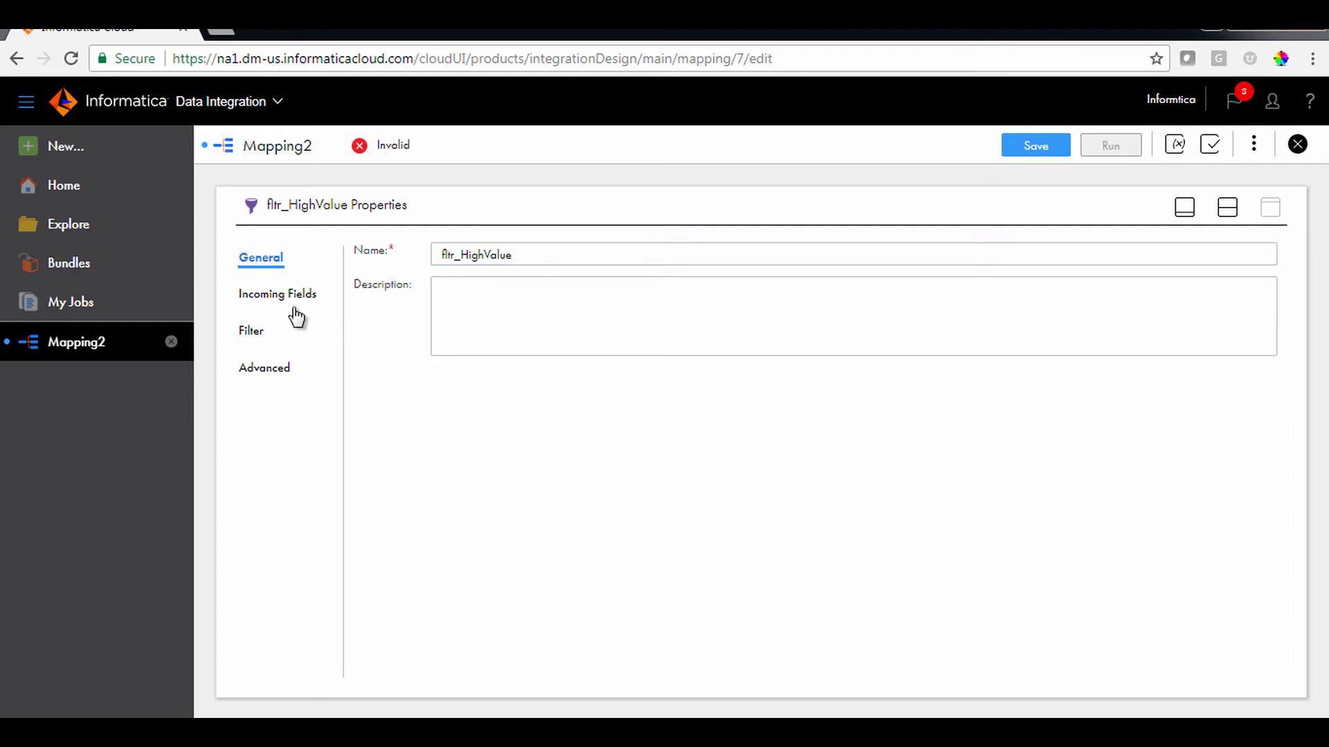
Step: Make fltr_HighValue's filter condition Completely Parameterized, using a new expression parameter with name and display label FilterHigh
click(247, 335)
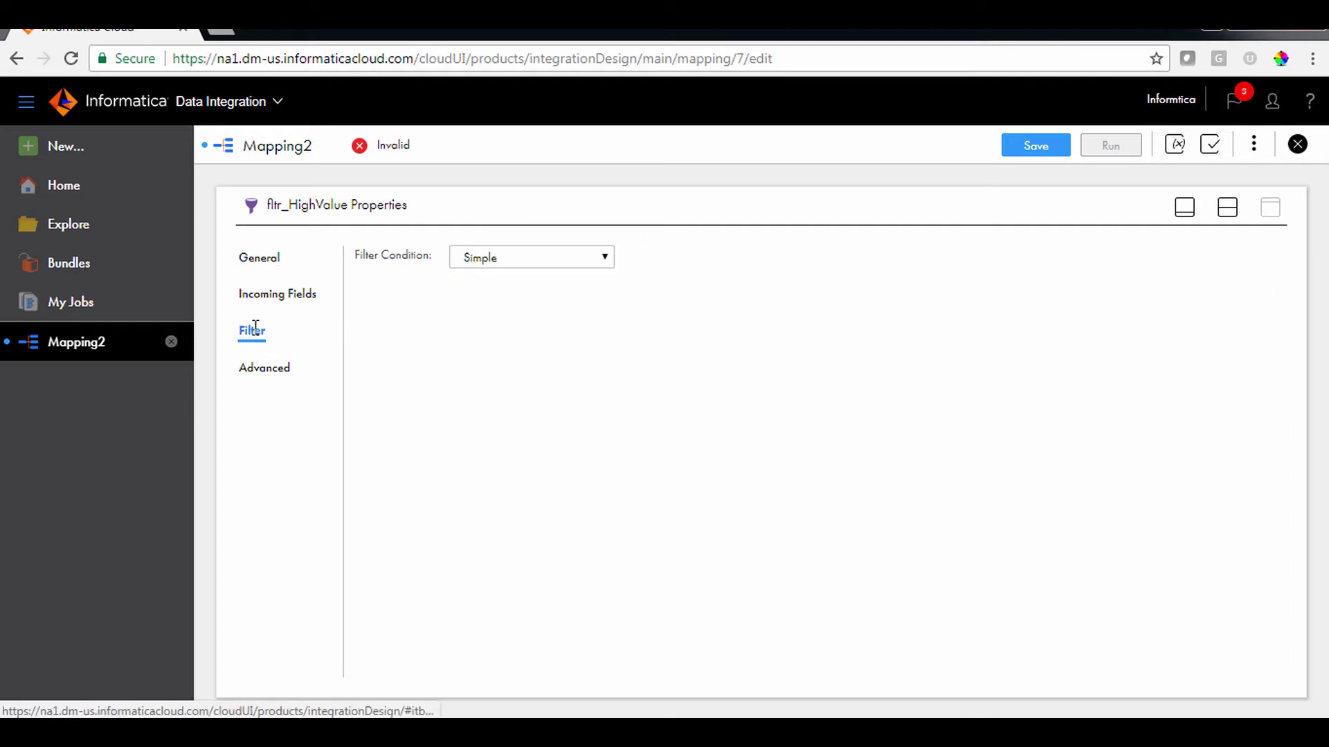
click(595, 266)
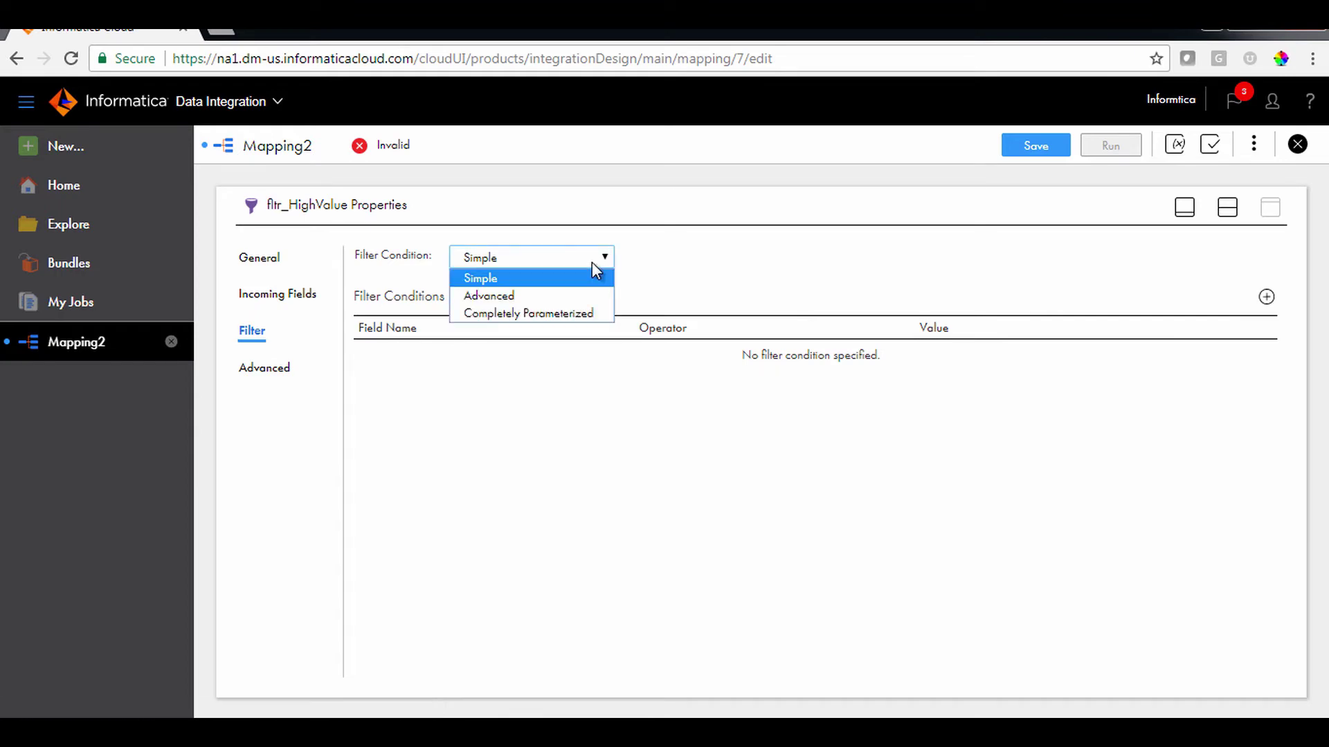
click(530, 313)
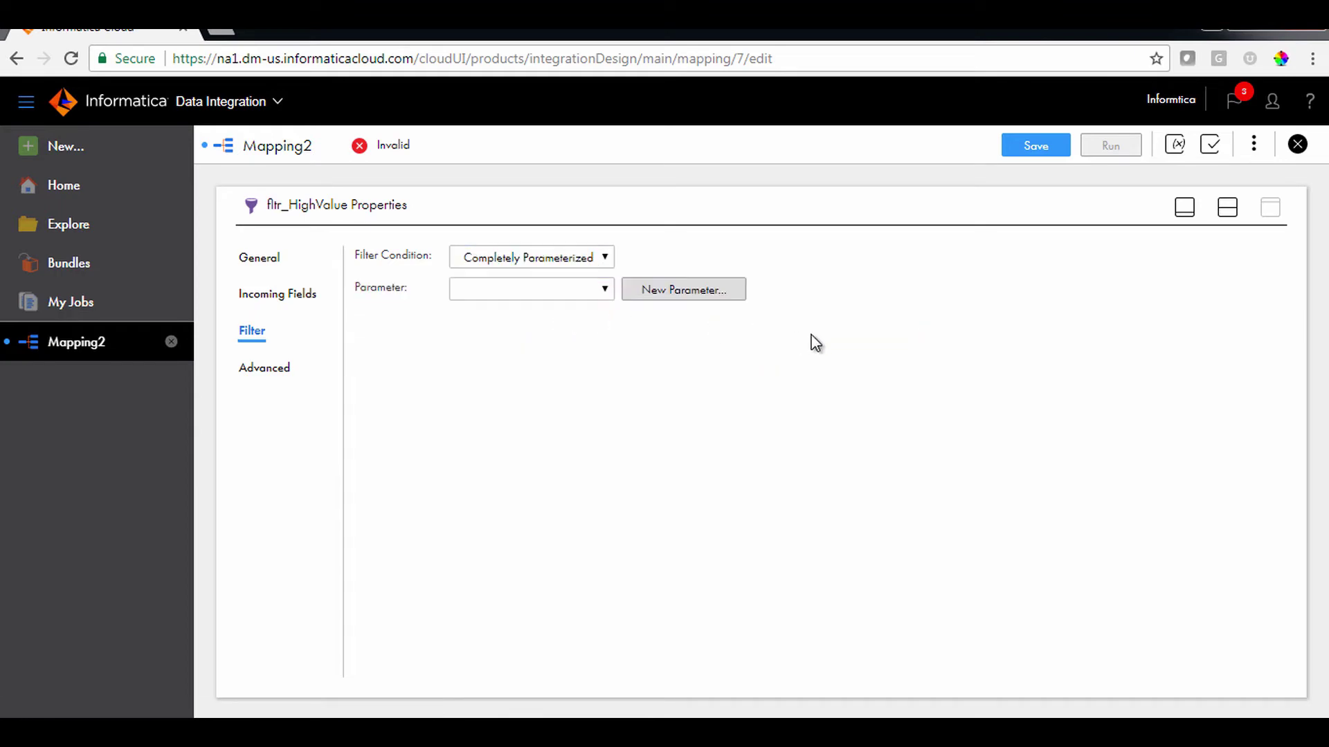
click(735, 294)
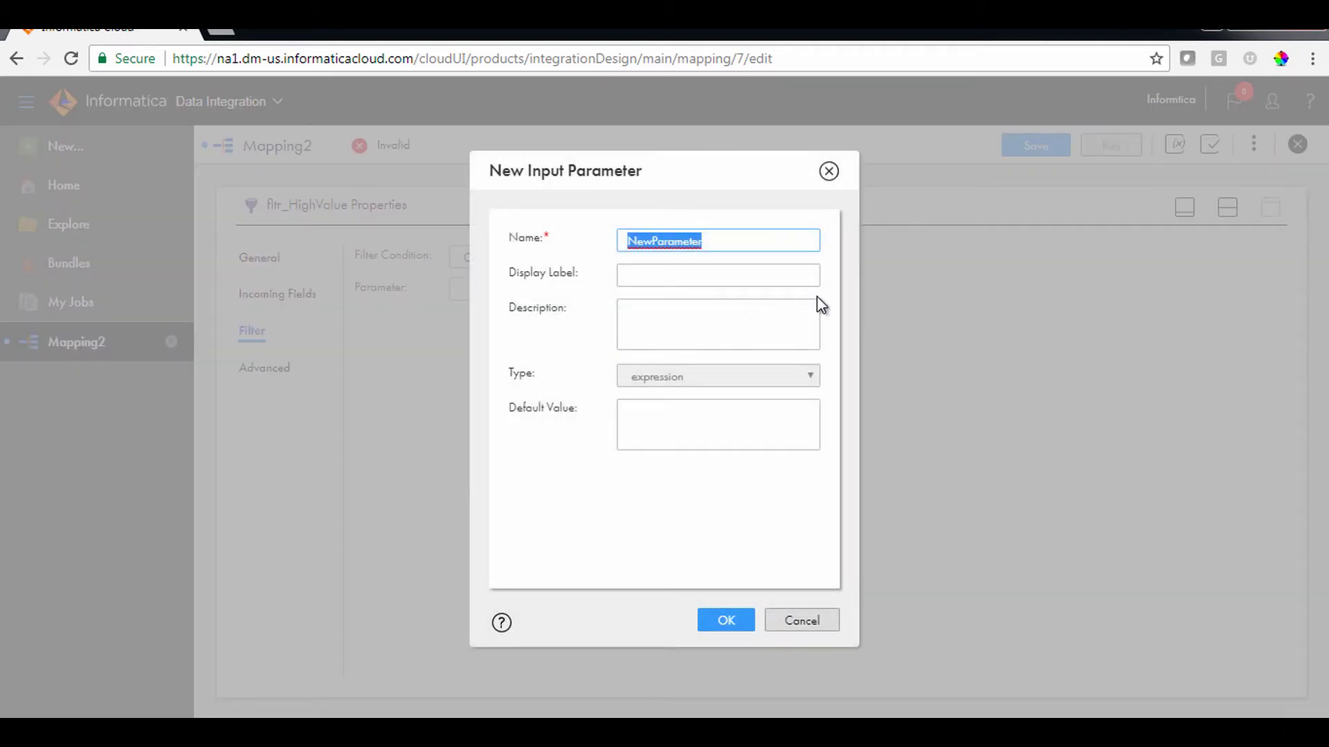
click(845, 249)
drag(749, 240, 606, 248)
text(Filter)
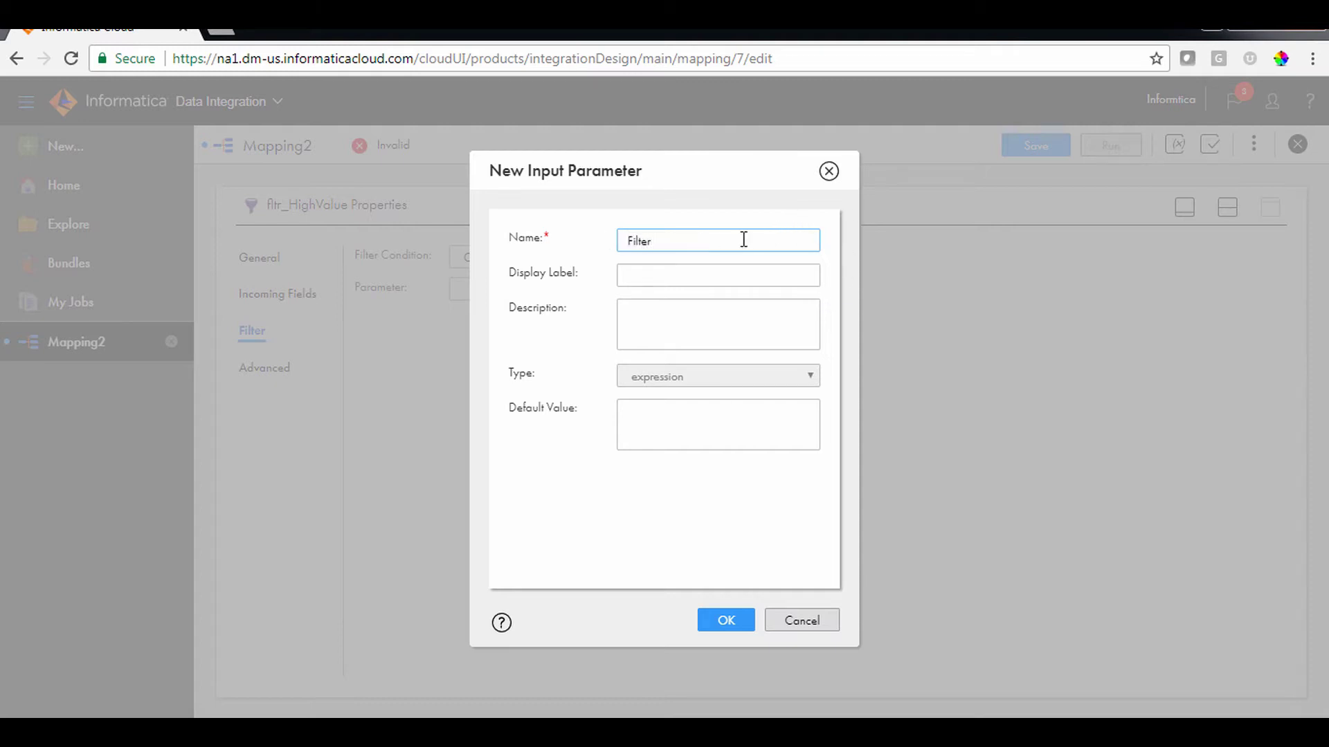
text(High)
click(737, 274)
text(FilterHigh)
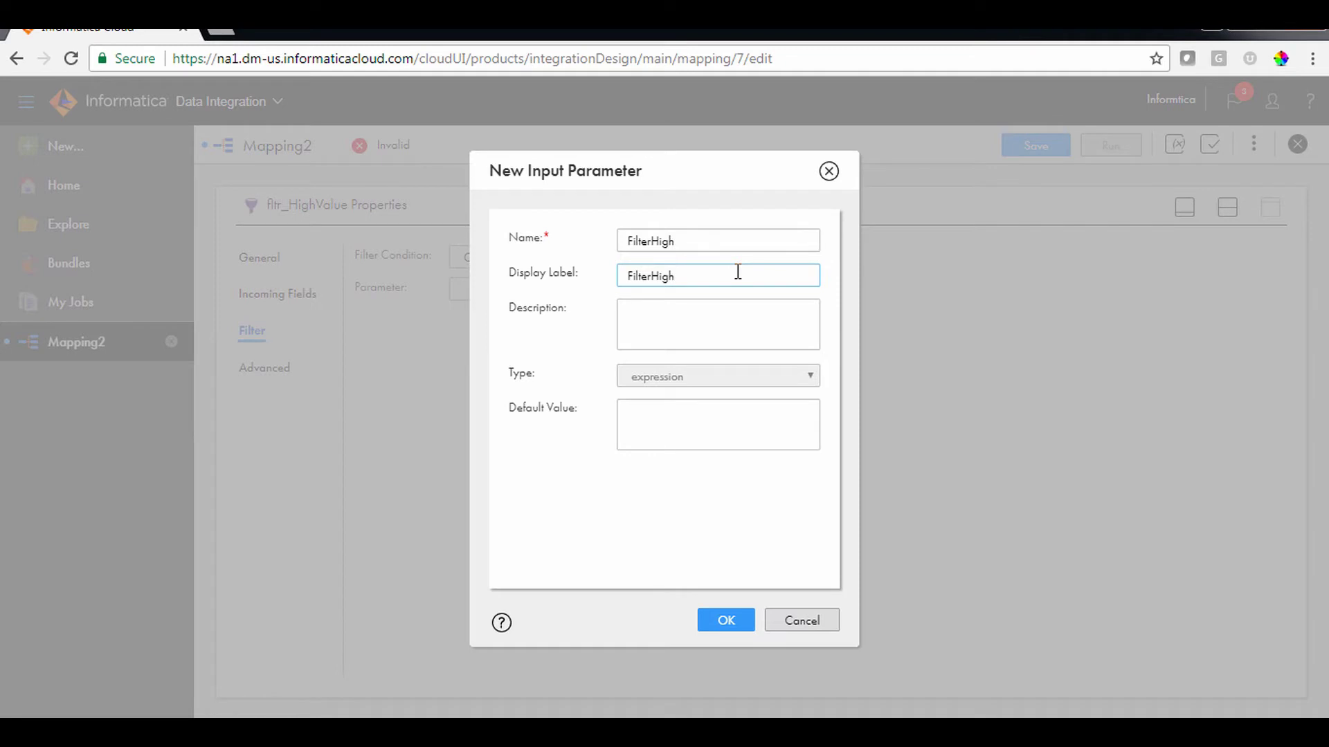
click(725, 623)
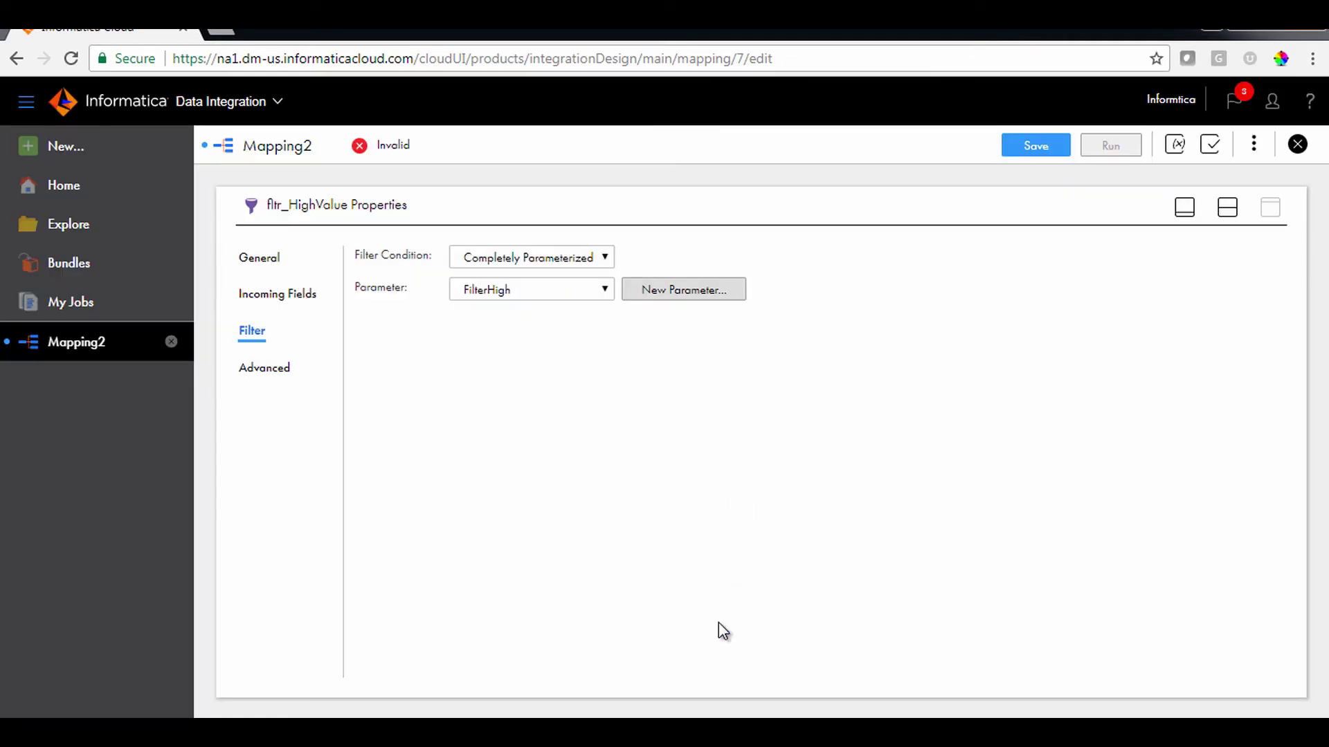
Step: Add a second Filter transformation below fltr_HighValue, link Src_param_mapping to it, and name it fltr_LowValue
click(1231, 210)
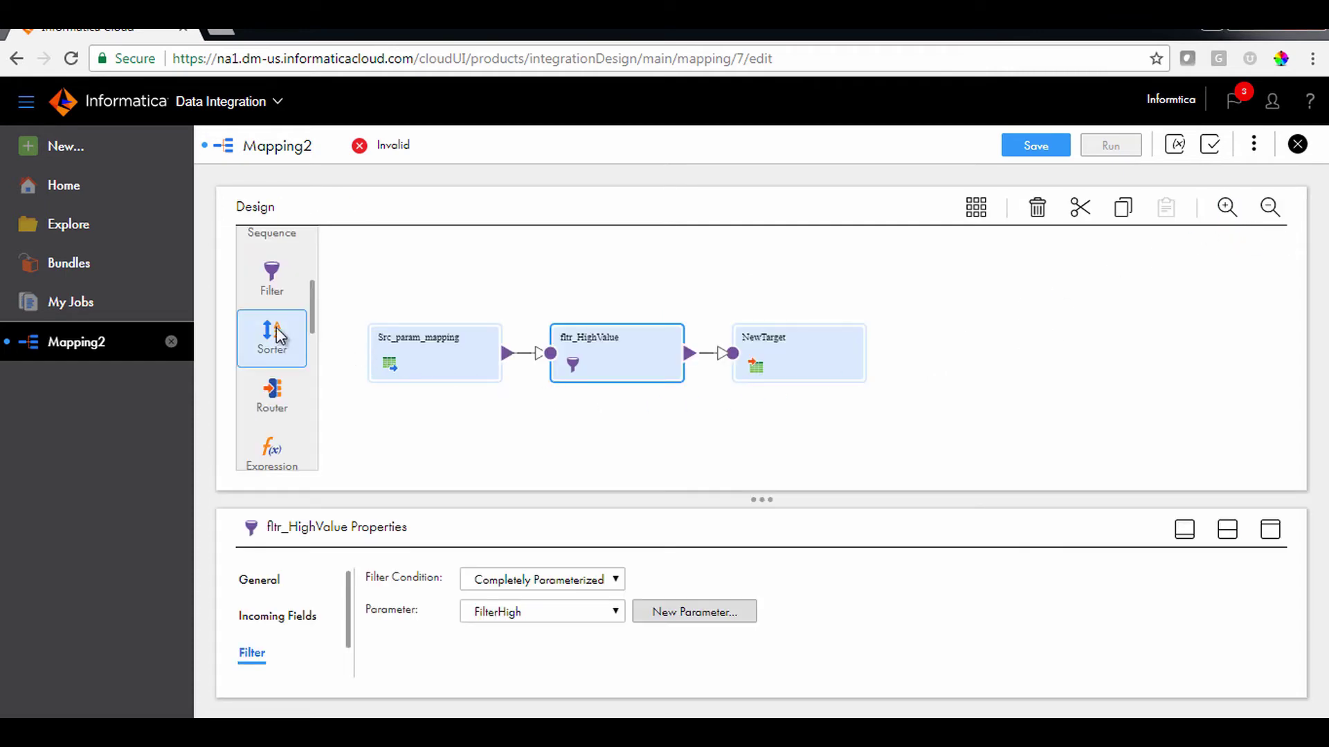
drag(265, 285, 555, 430)
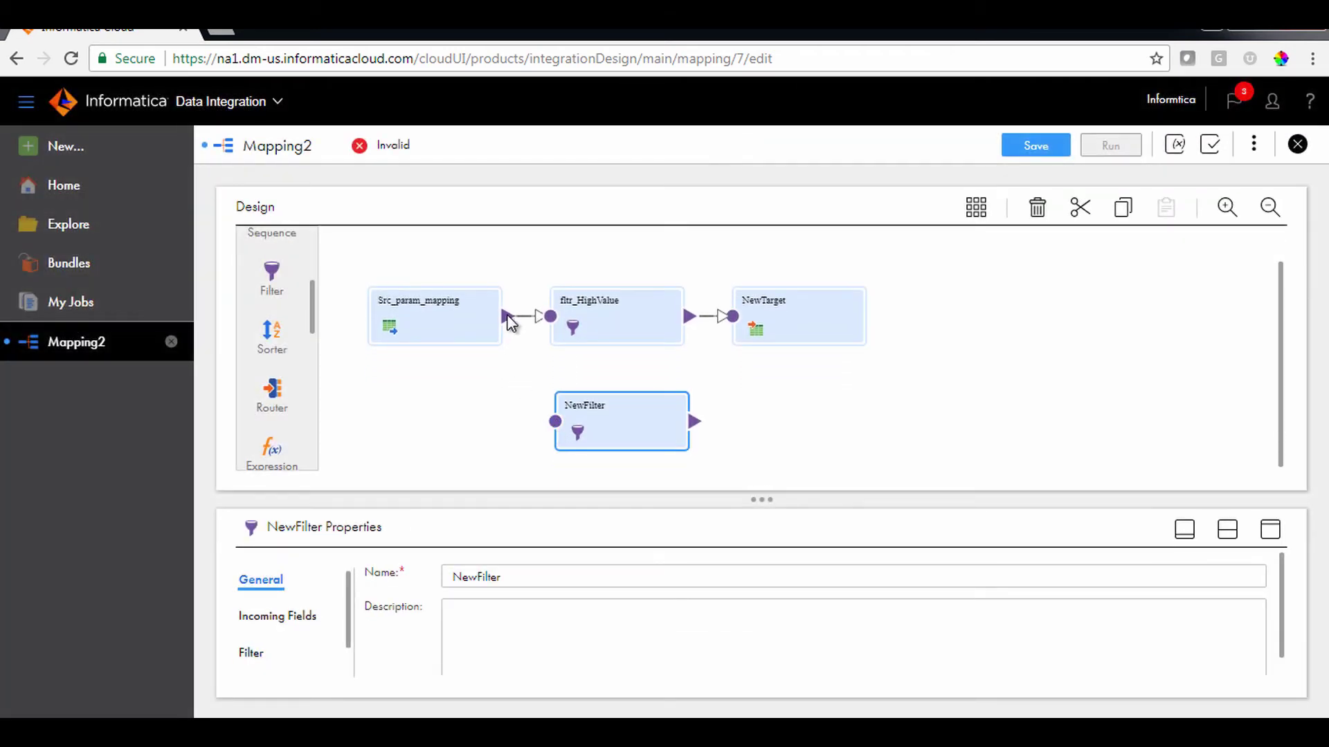
drag(510, 322, 555, 430)
click(517, 577)
click(1270, 530)
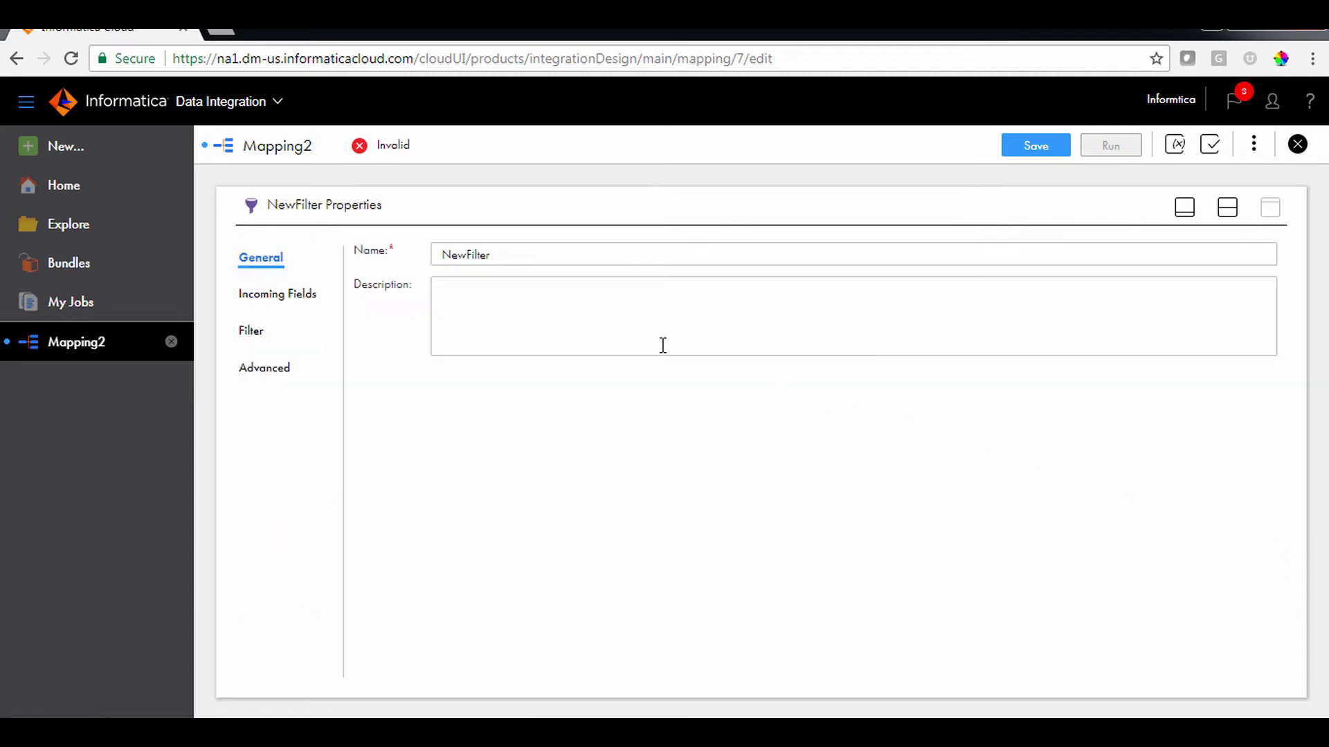
double_click(534, 256)
text(fltr_LowValue)
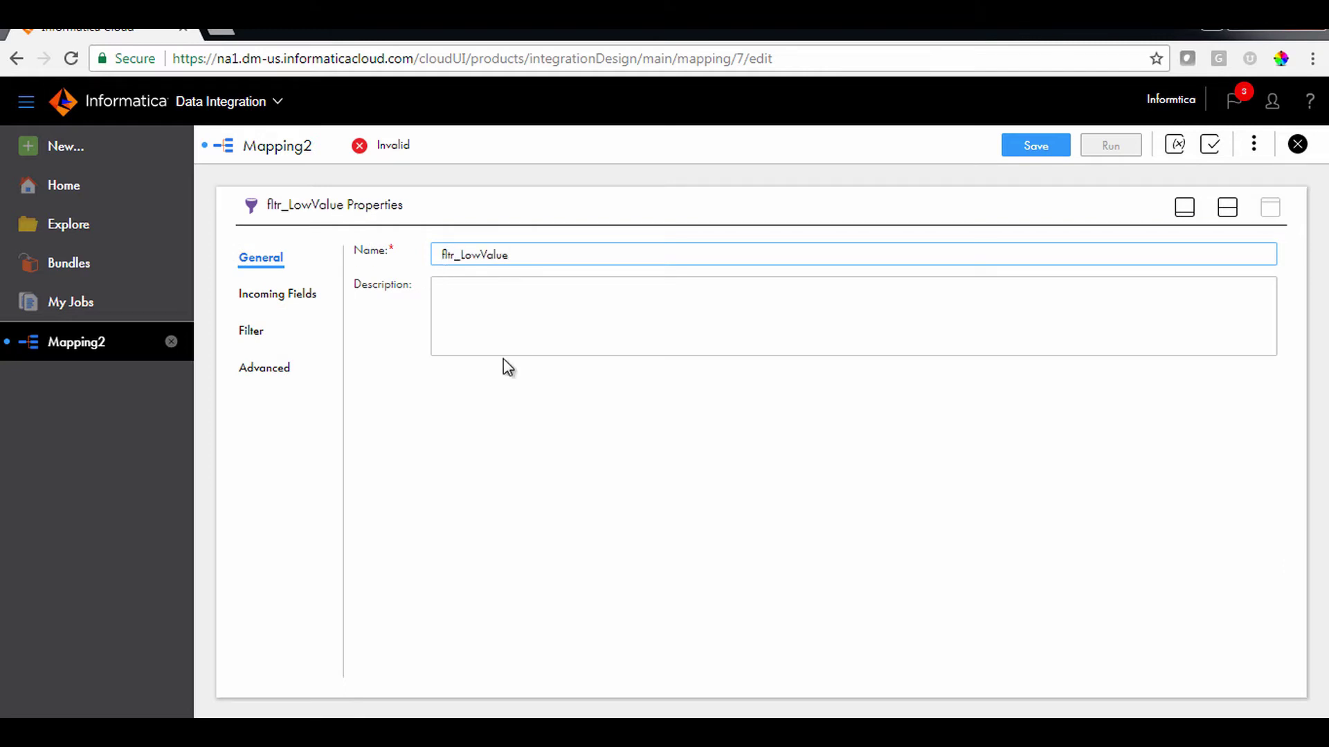
Step: Make fltr_LowValue's filter condition Completely Parameterized, using a new expression parameter with name and display label FilterLow
click(259, 328)
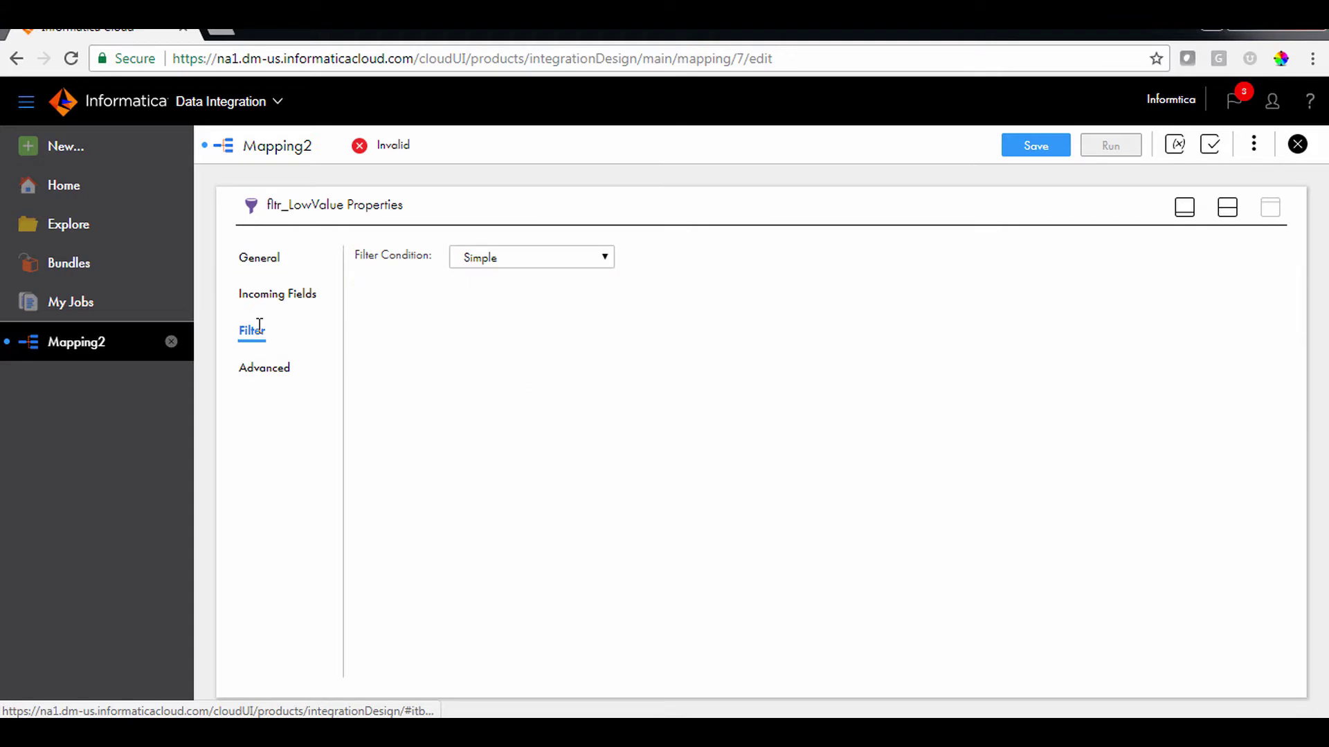
click(607, 267)
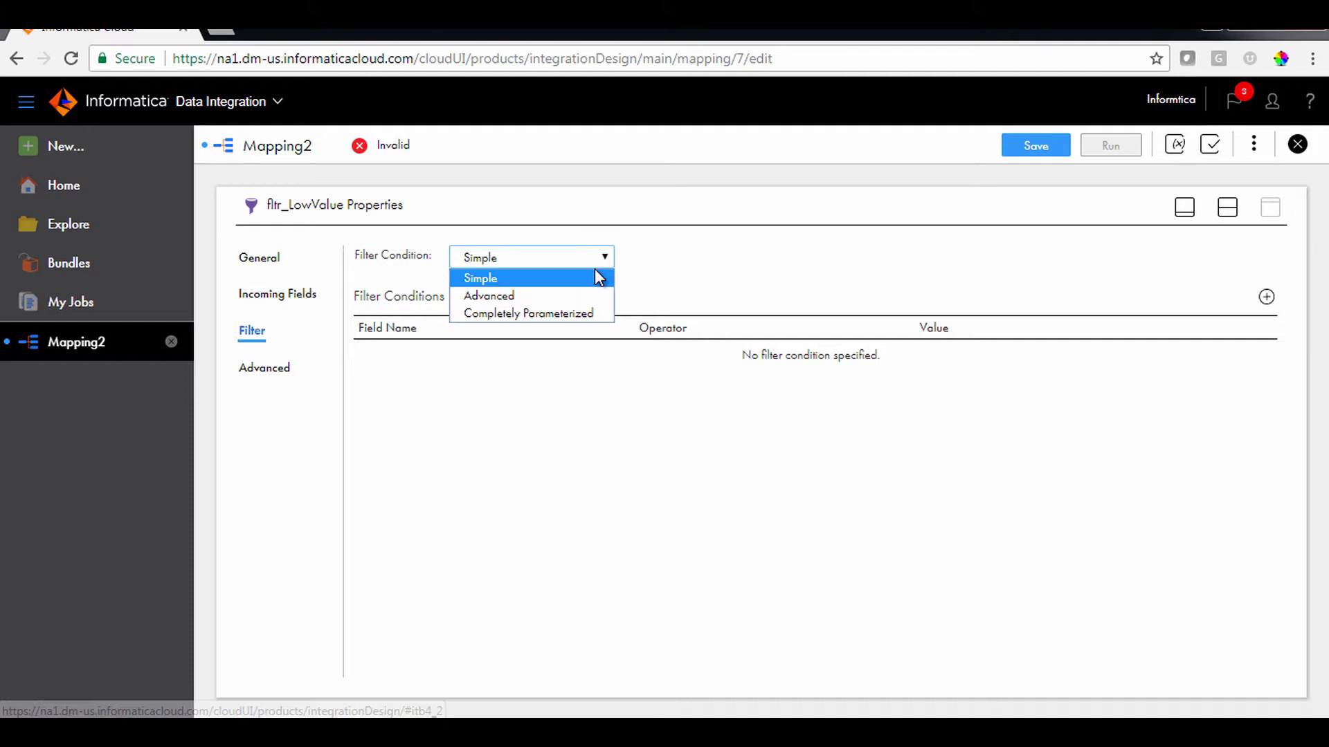
click(578, 316)
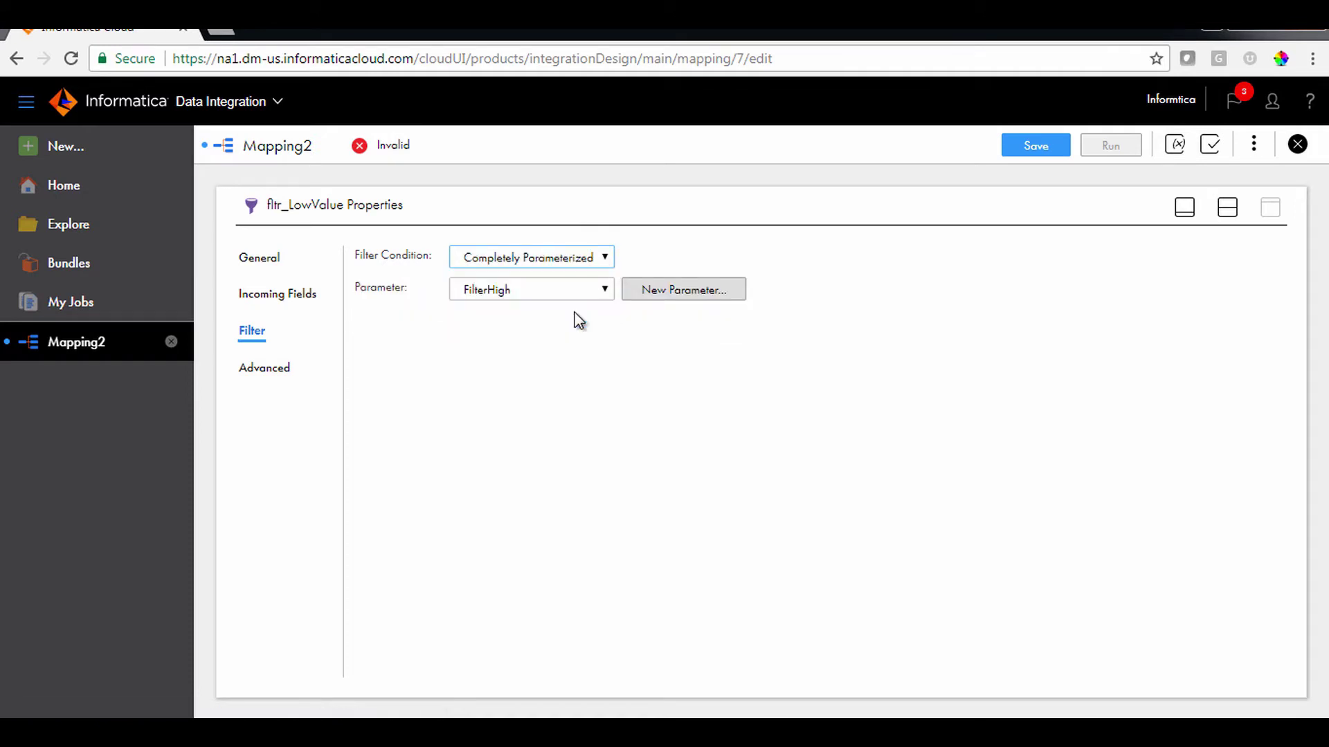
click(719, 293)
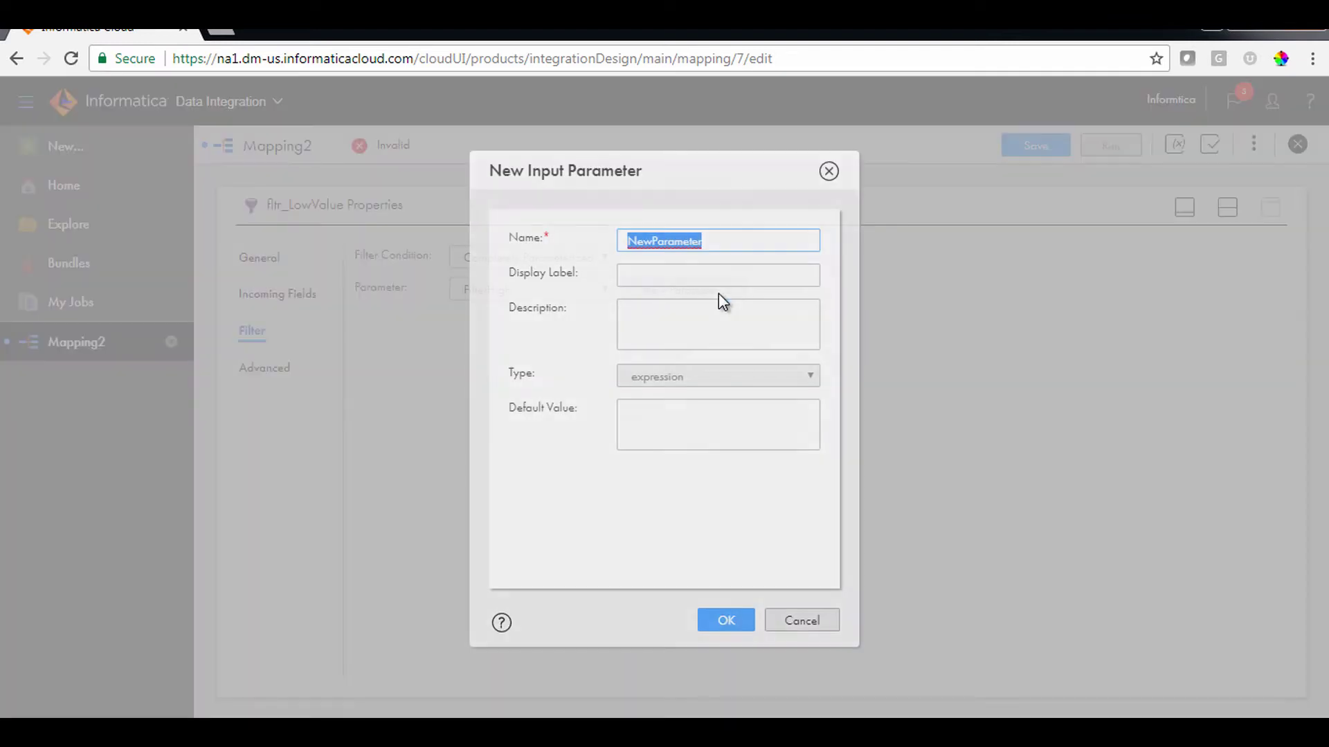
text(Fil)
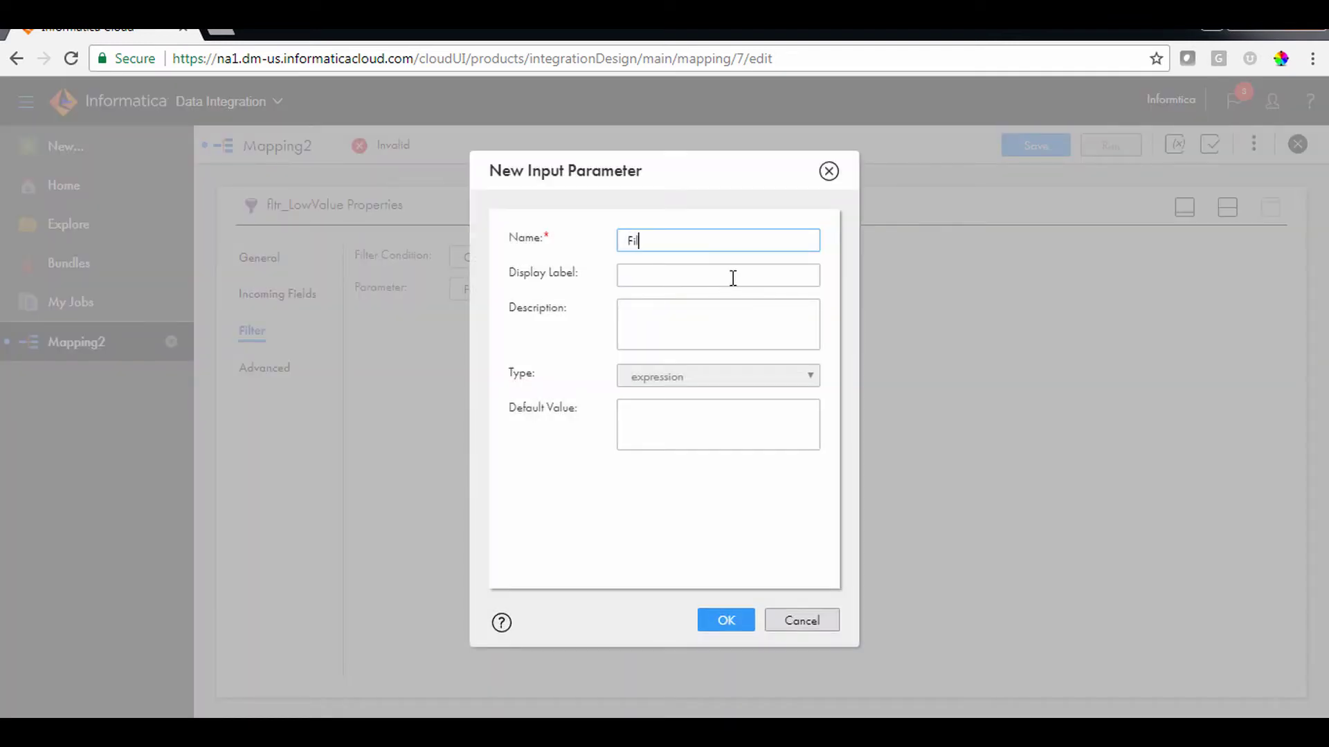
text(terLow)
click(732, 278)
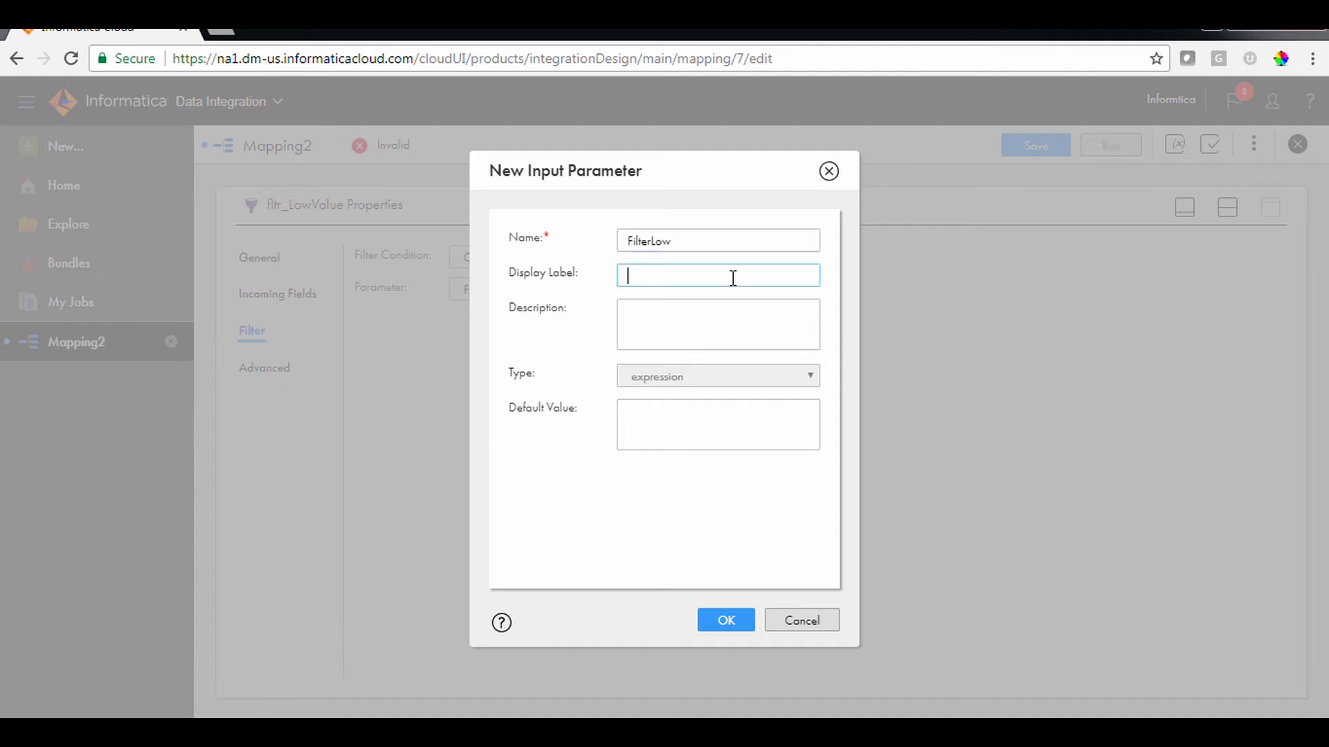
text(FilterLow)
click(732, 620)
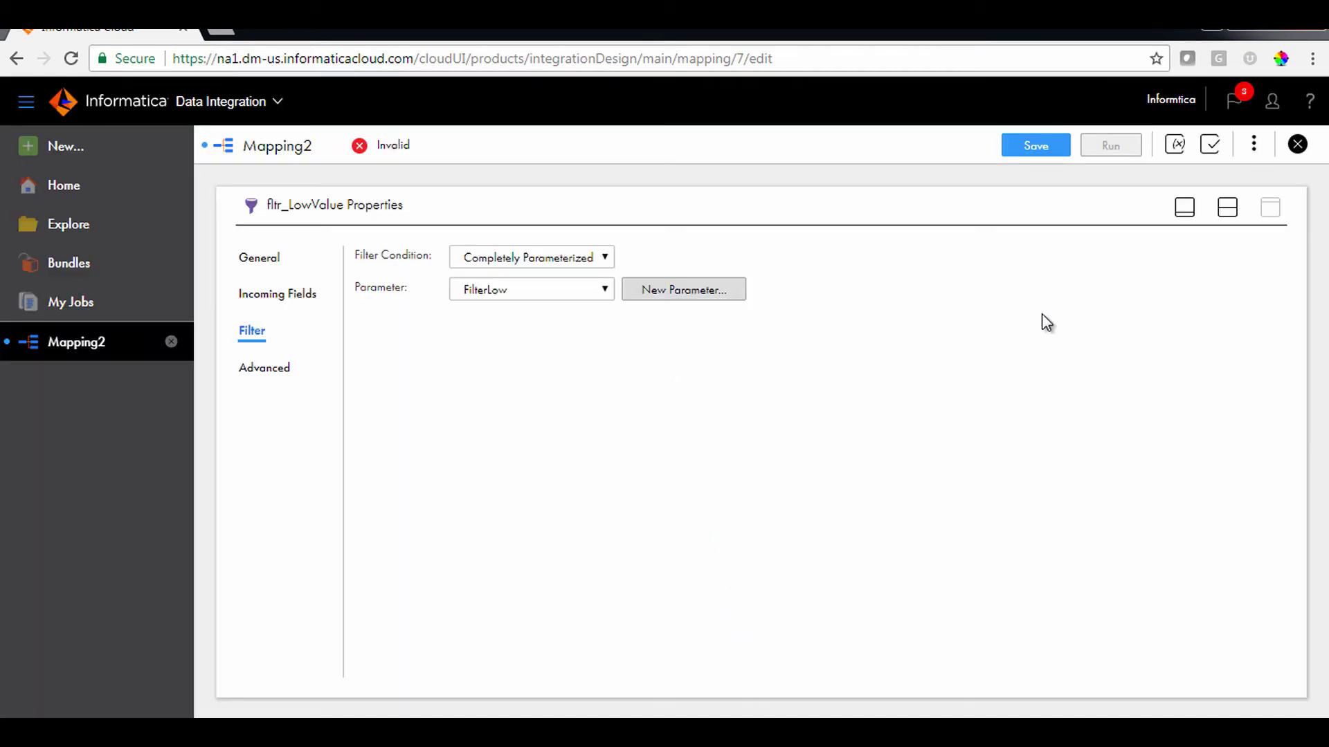
Step: Rename the target that fltr_HighValue feeds as Target_High
click(1229, 208)
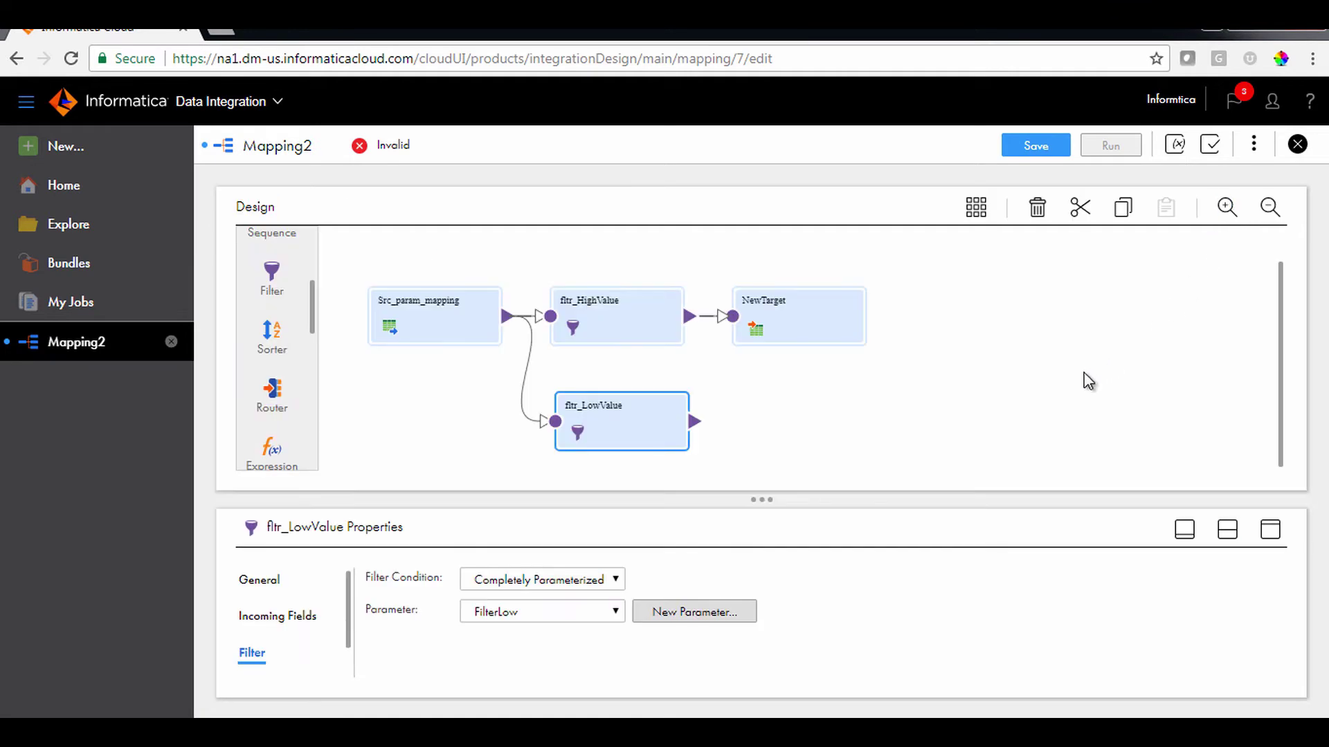
click(862, 329)
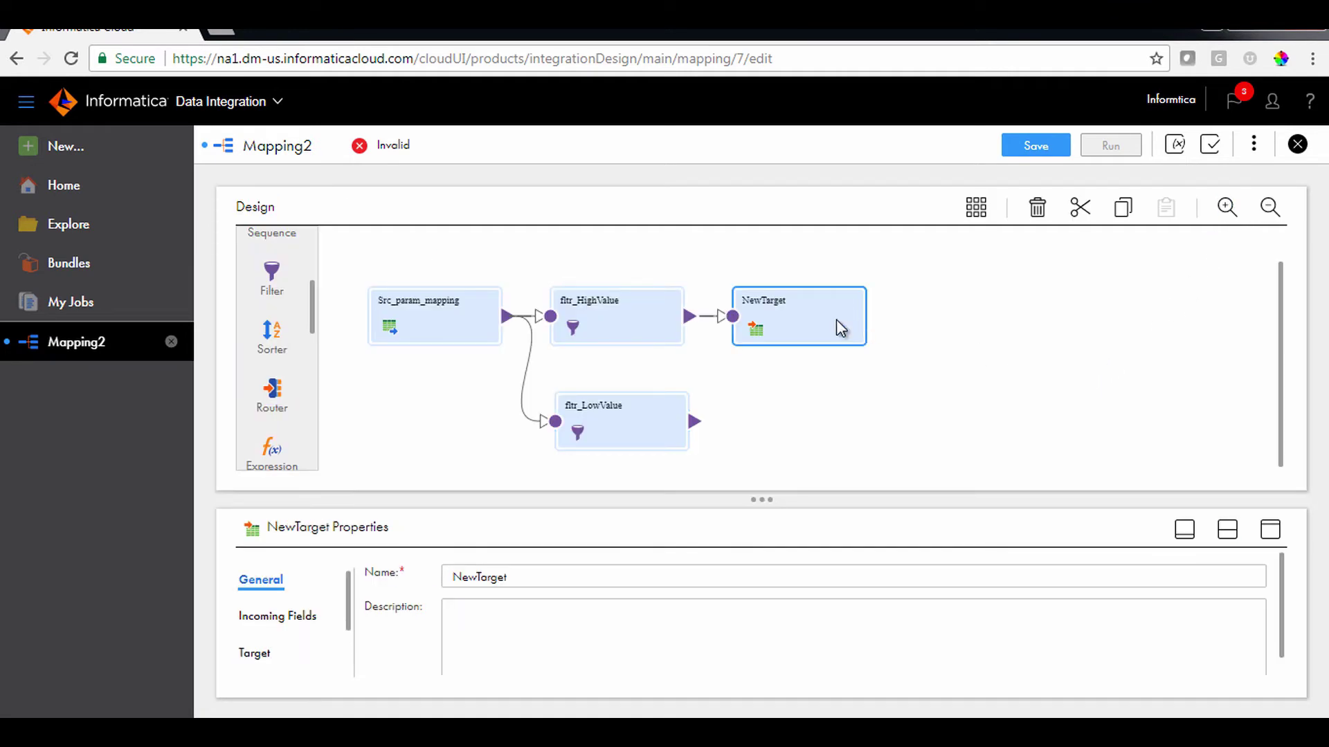
click(513, 583)
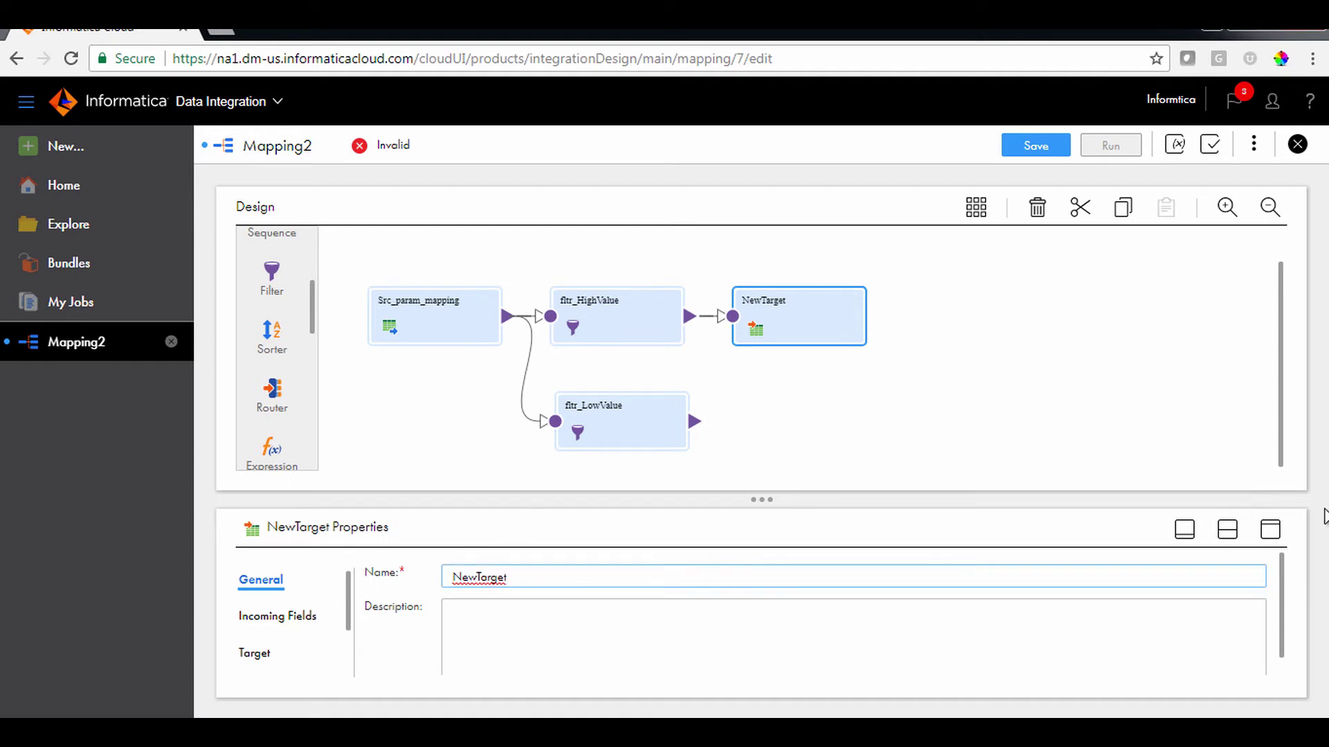
click(1270, 529)
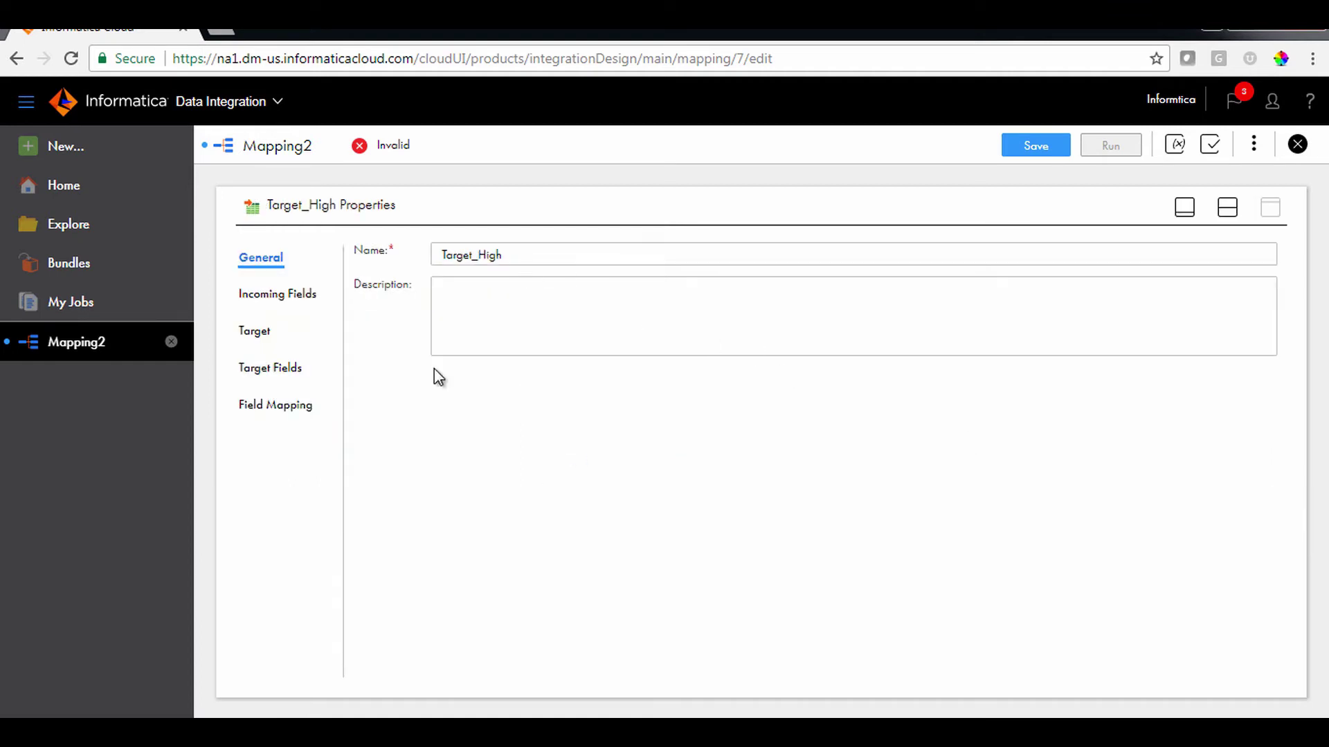
Step: Create a new connection parameter with name and display label Target_High for the Target_High target's connection
click(268, 339)
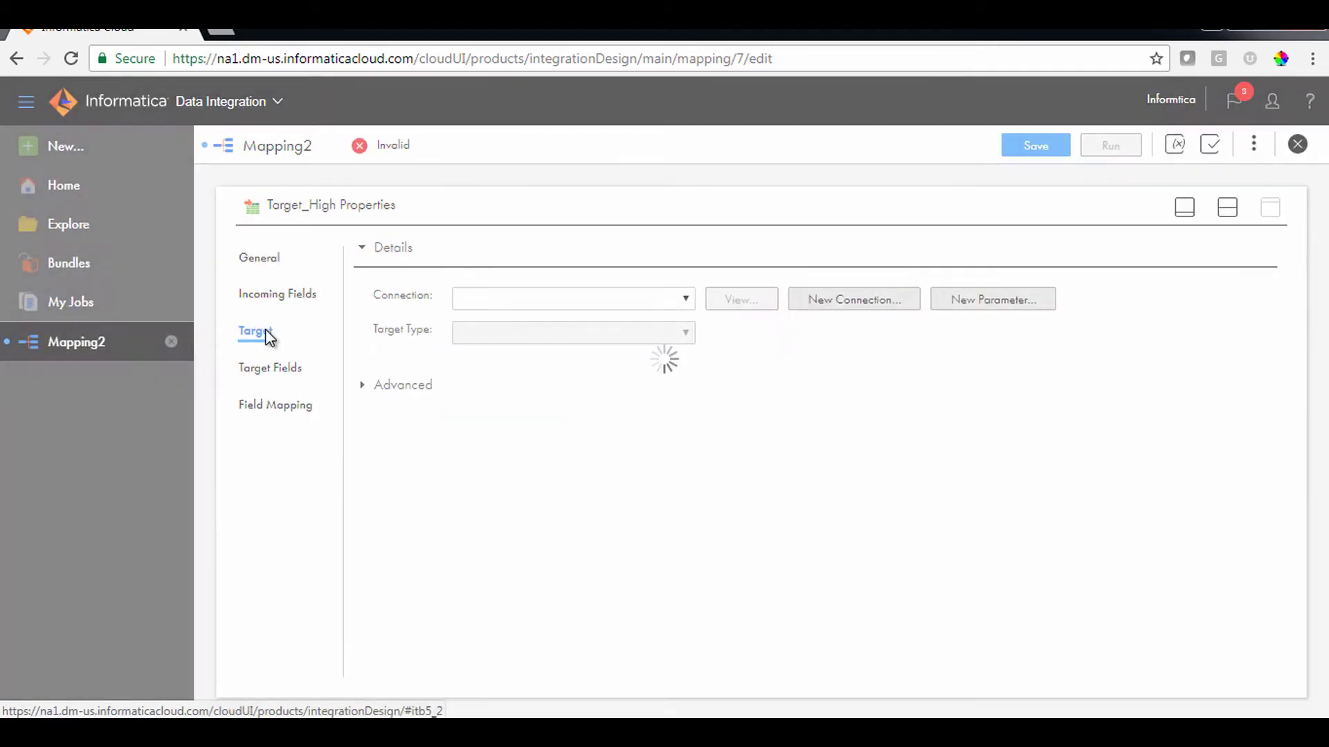
click(994, 303)
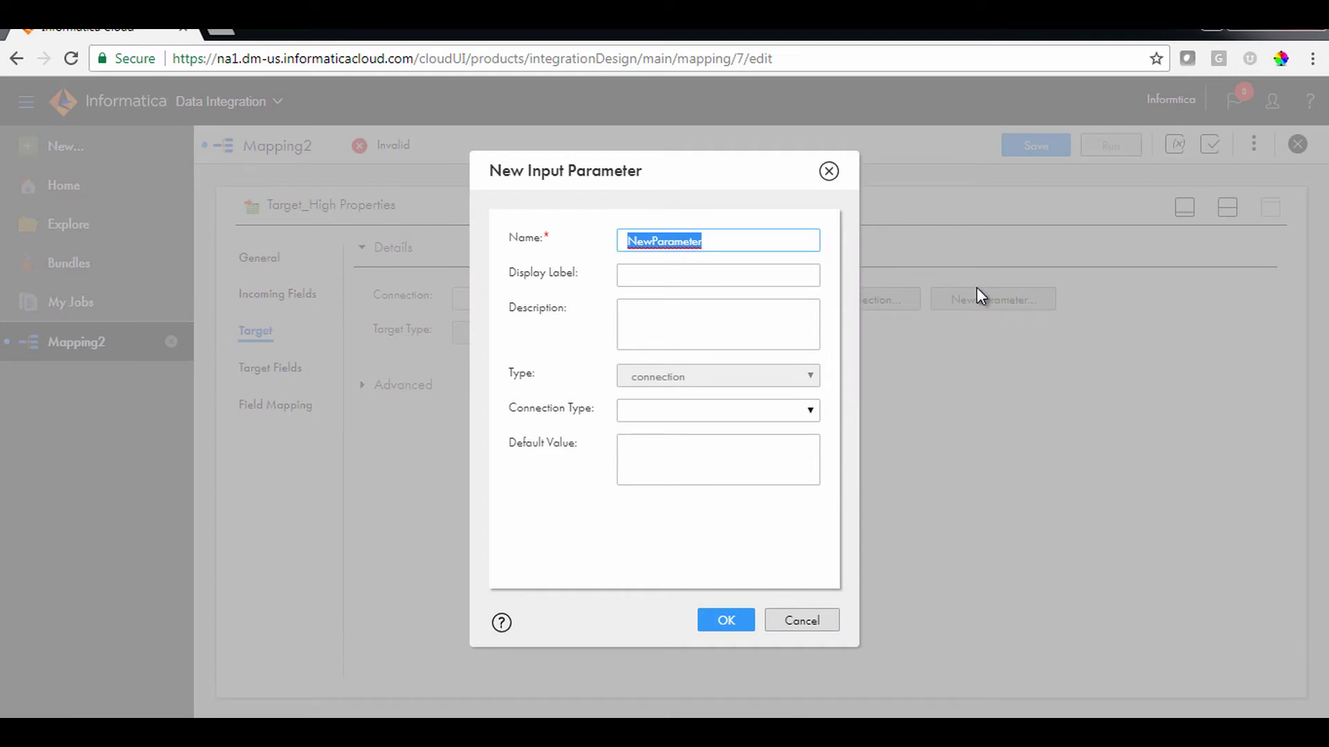
click(976, 287)
drag(762, 232, 588, 259)
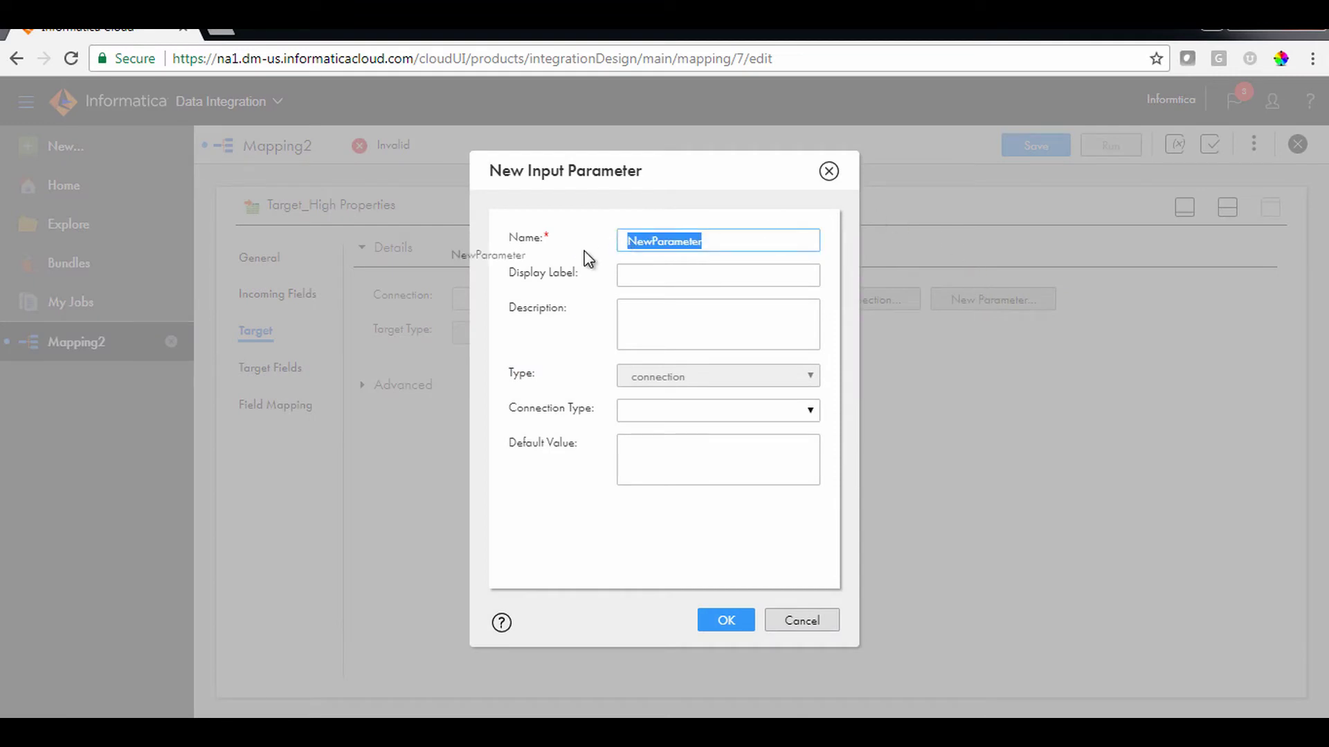
text(Target_High)
double_click(680, 240)
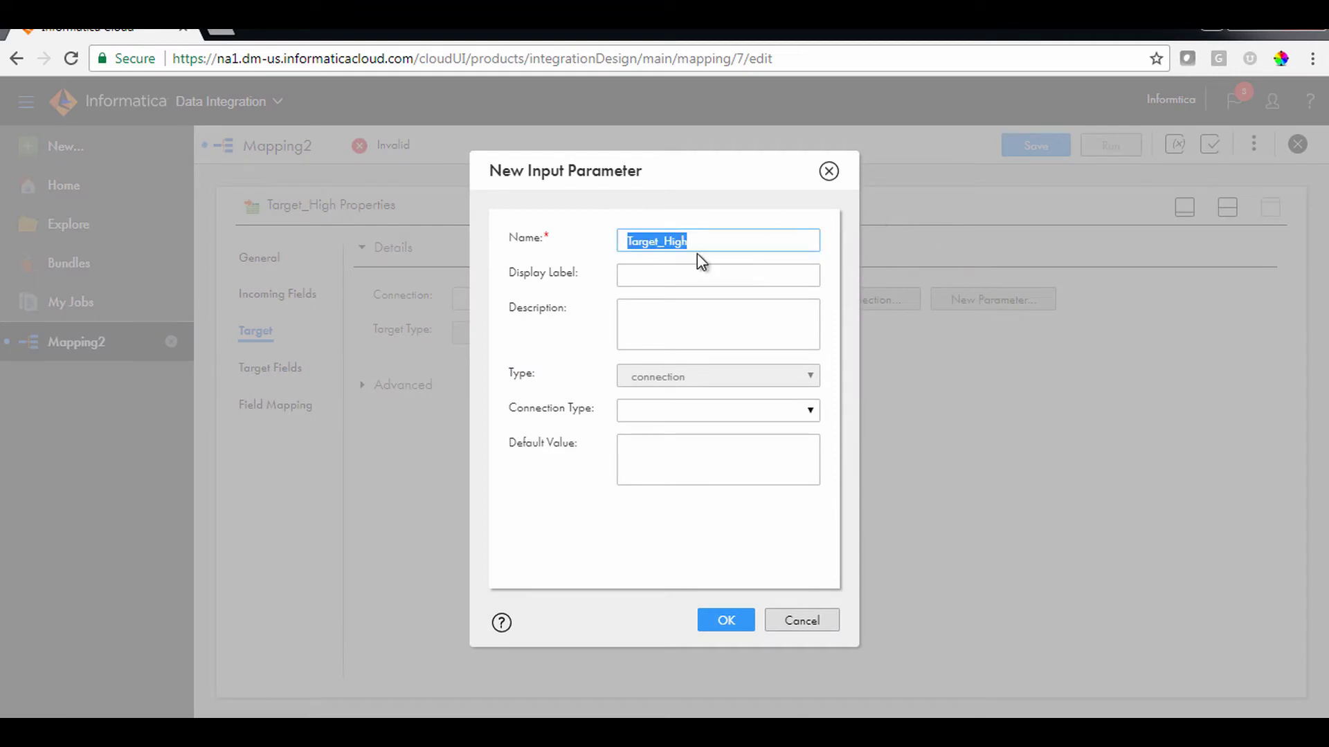
click(698, 274)
text(Target_High)
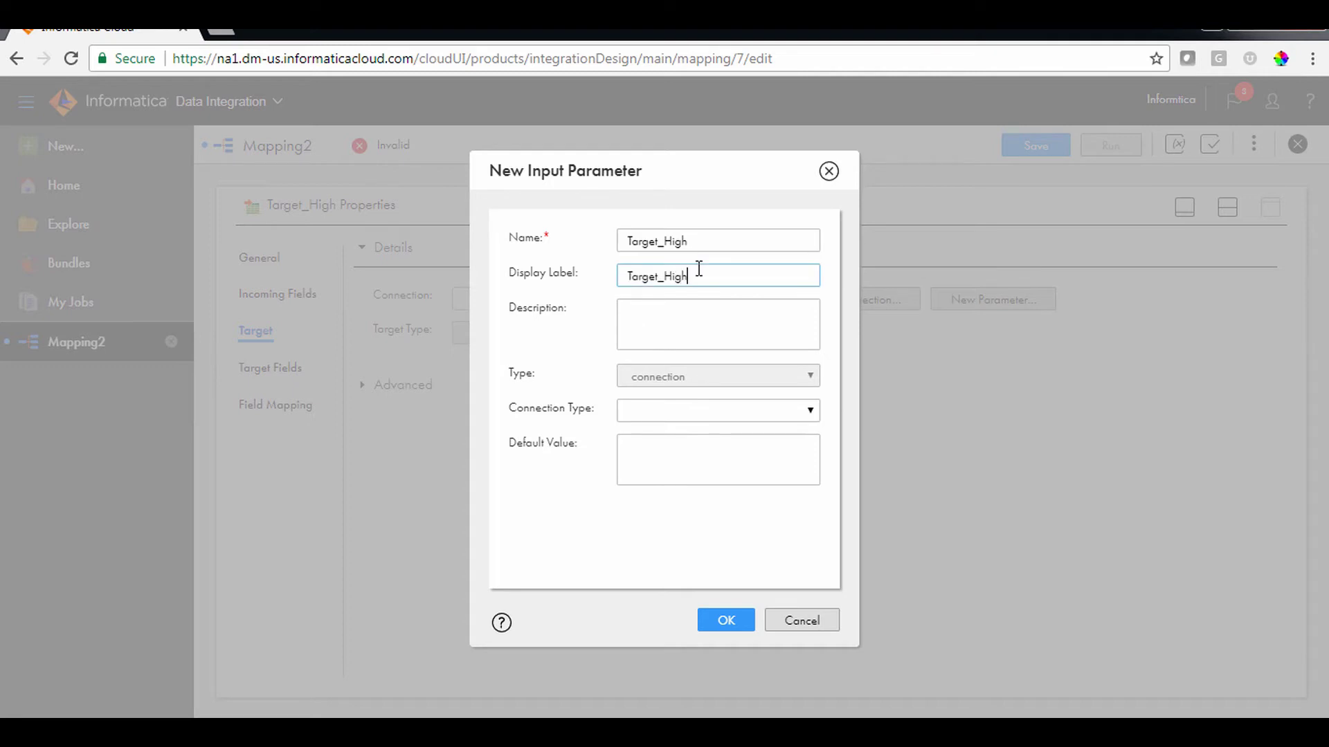
click(809, 496)
click(726, 621)
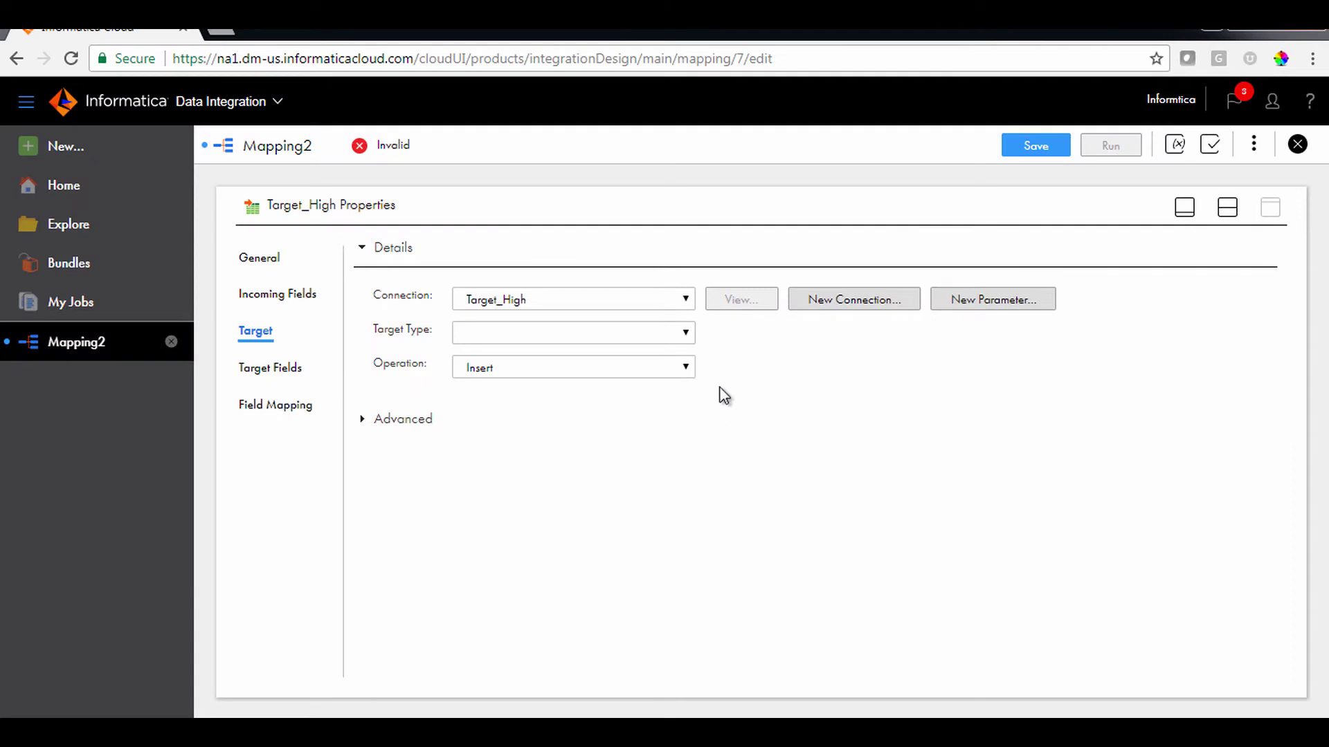
Step: Set Target_High's target type to Parameter and create its data object parameter named Target_High_Conn_Type
click(687, 335)
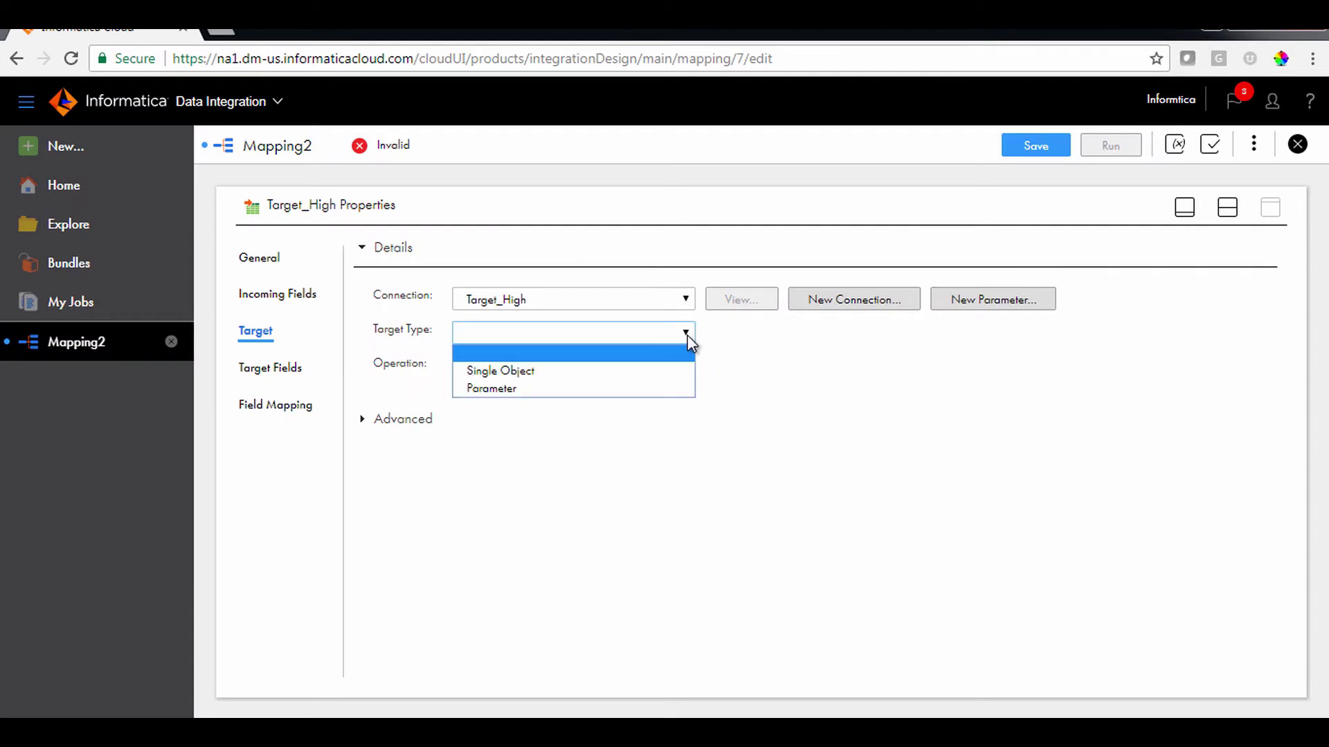
click(654, 389)
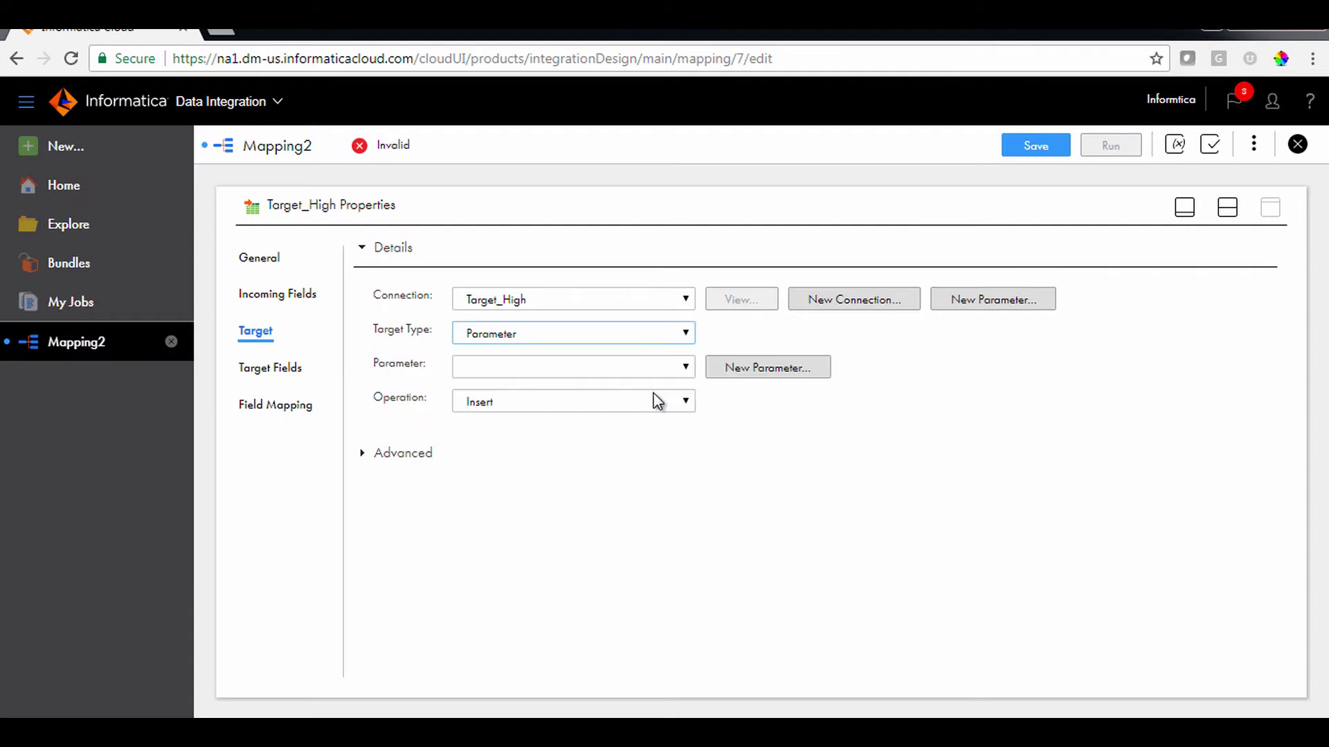
click(809, 369)
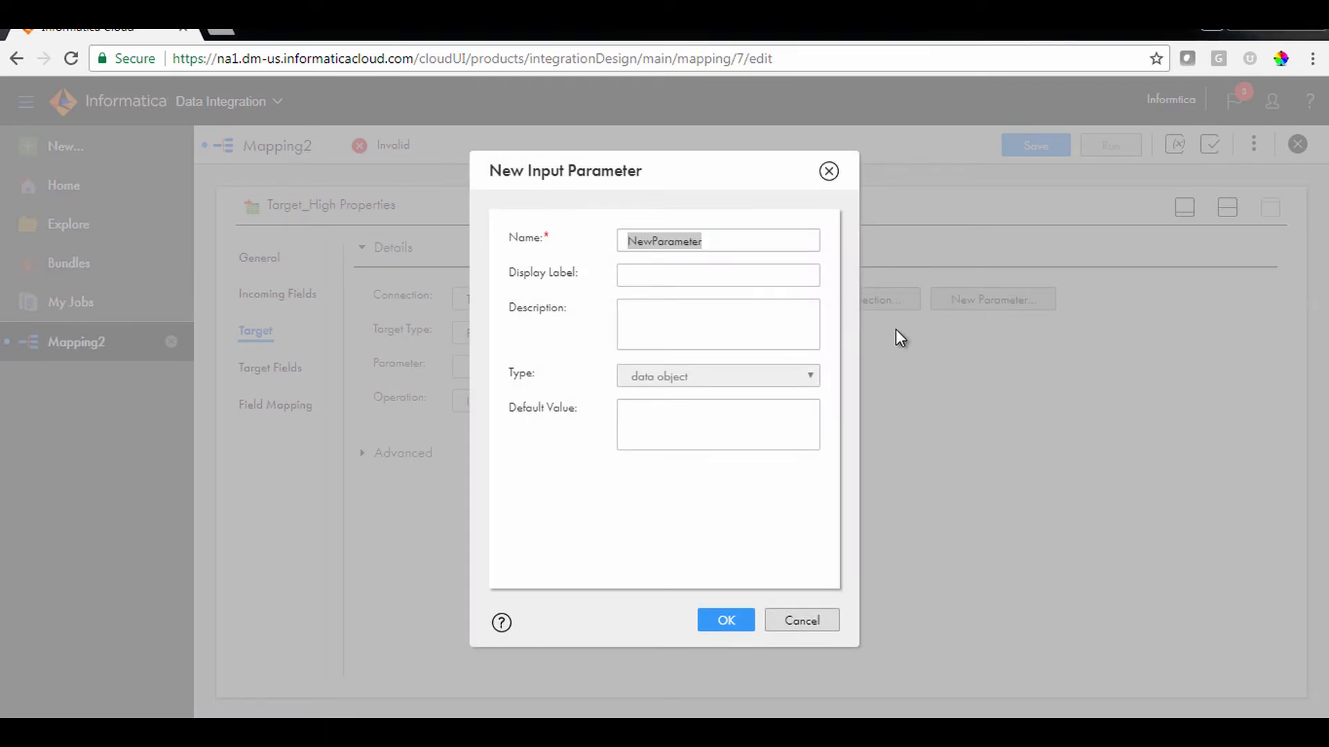
double_click(757, 242)
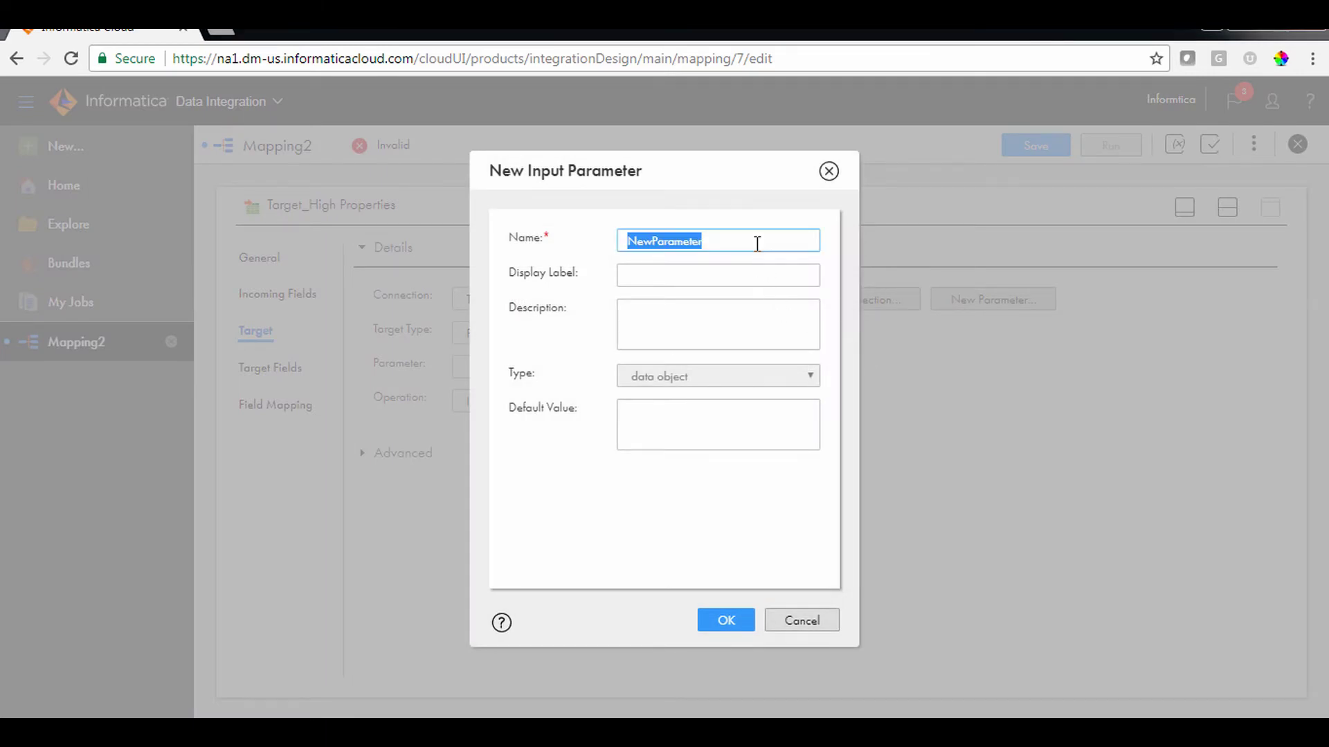
text(Target)
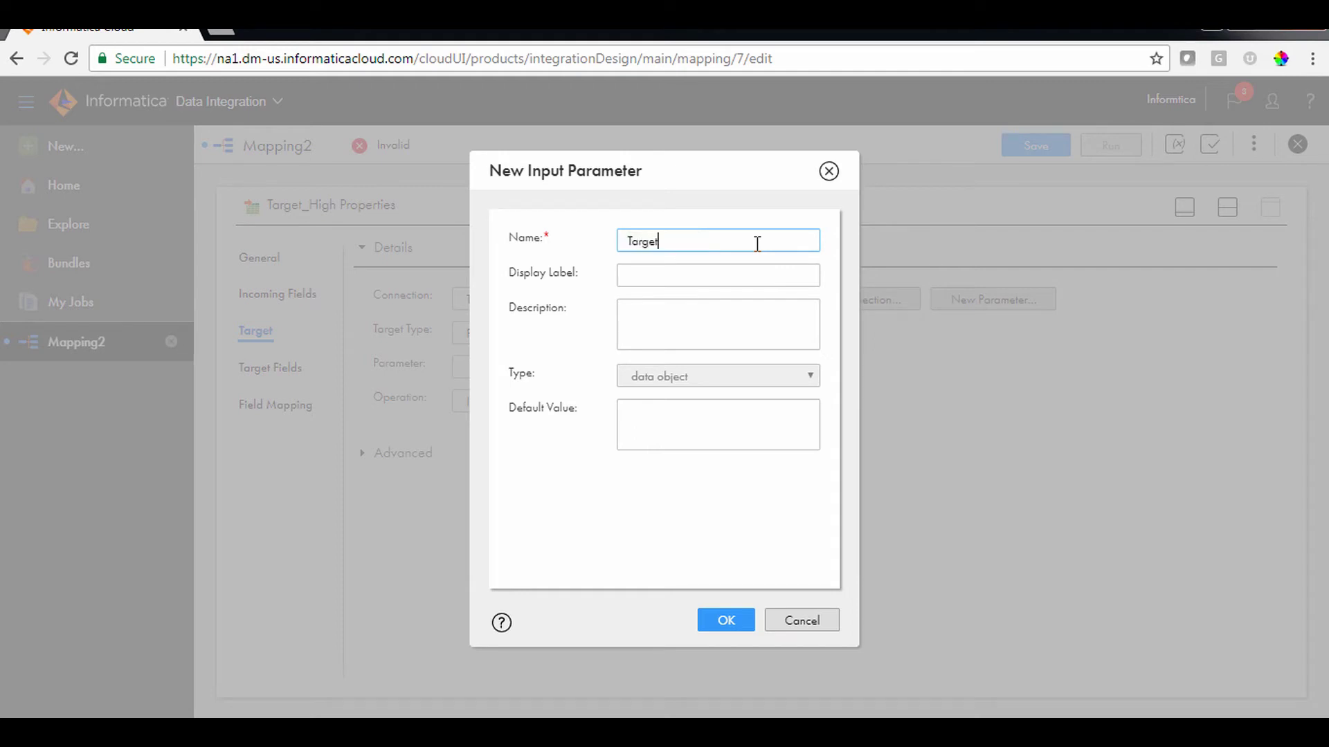
text(_High_Conn_Type)
click(726, 622)
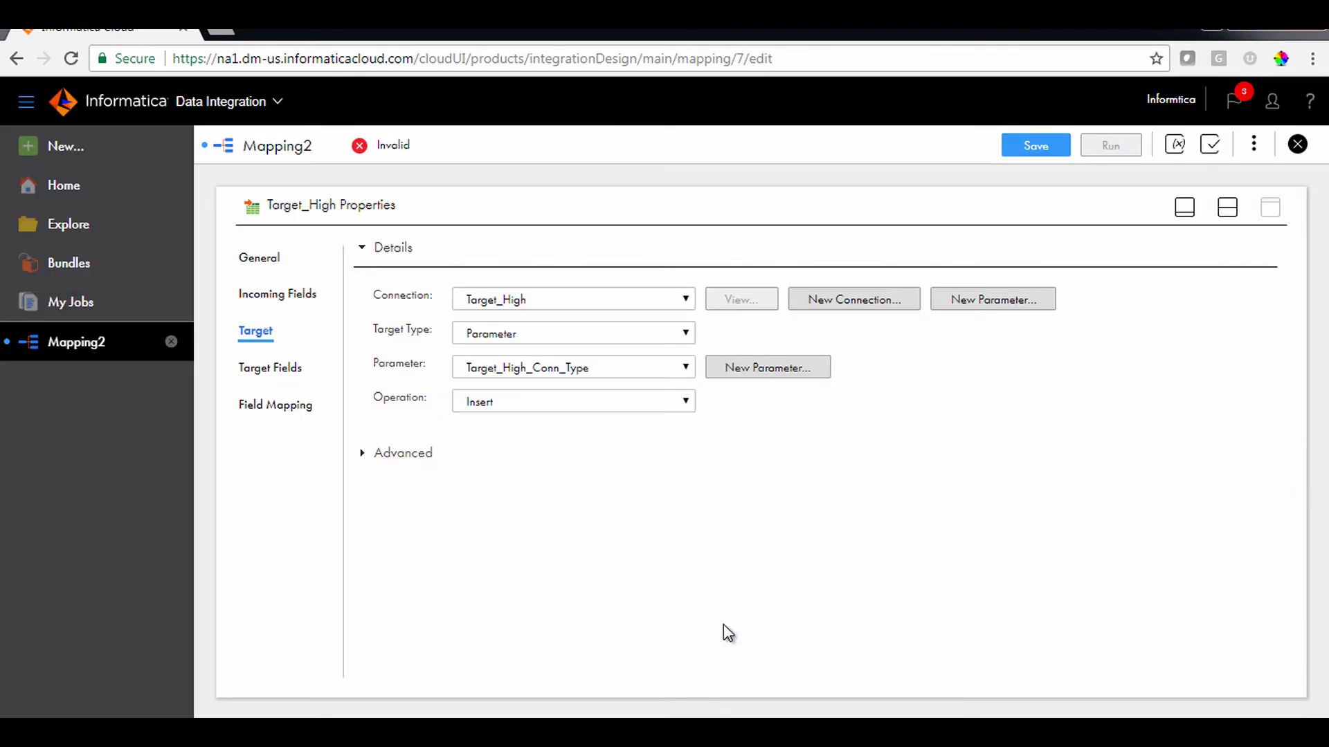
Step: Set Target_High's field map options to Automatic
click(315, 409)
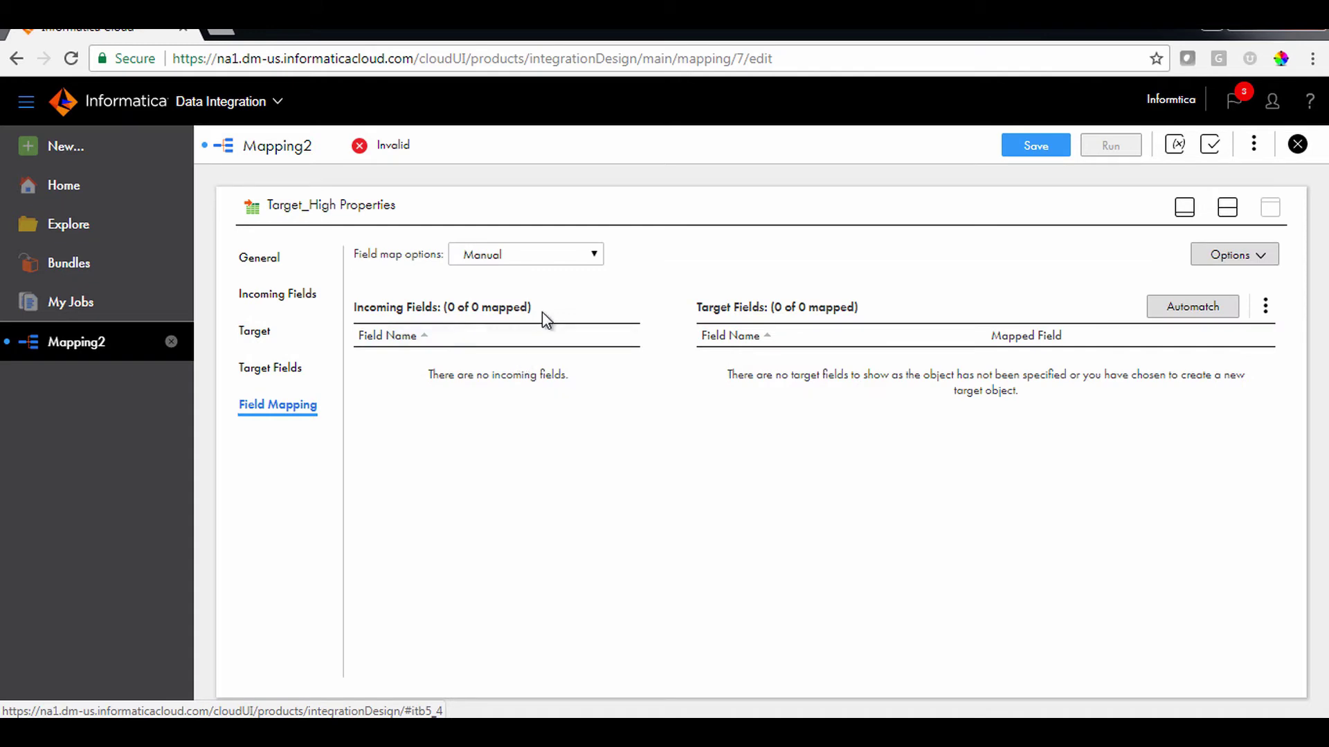
click(566, 257)
click(543, 294)
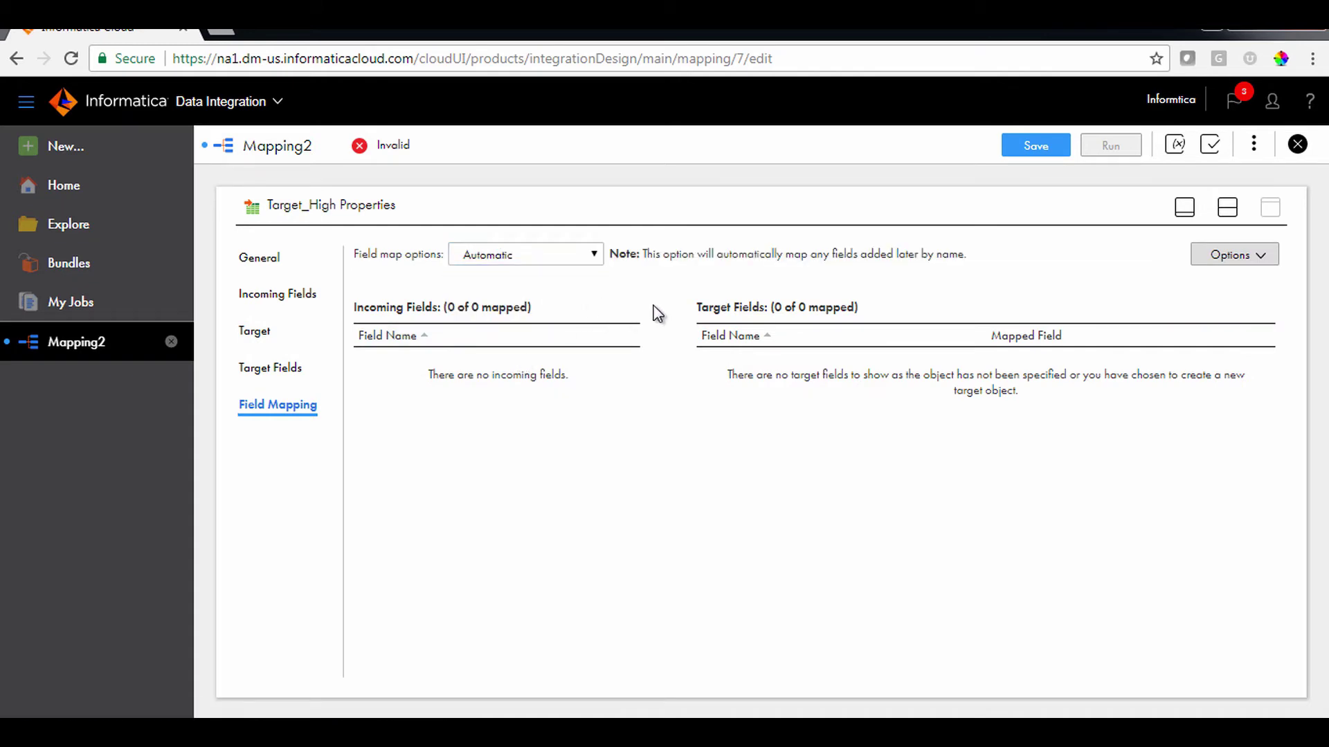
Step: Add a second target below Target_High, link fltr_LowValue to it, and name it tgt_LowValue
click(1227, 208)
drag(313, 296, 312, 234)
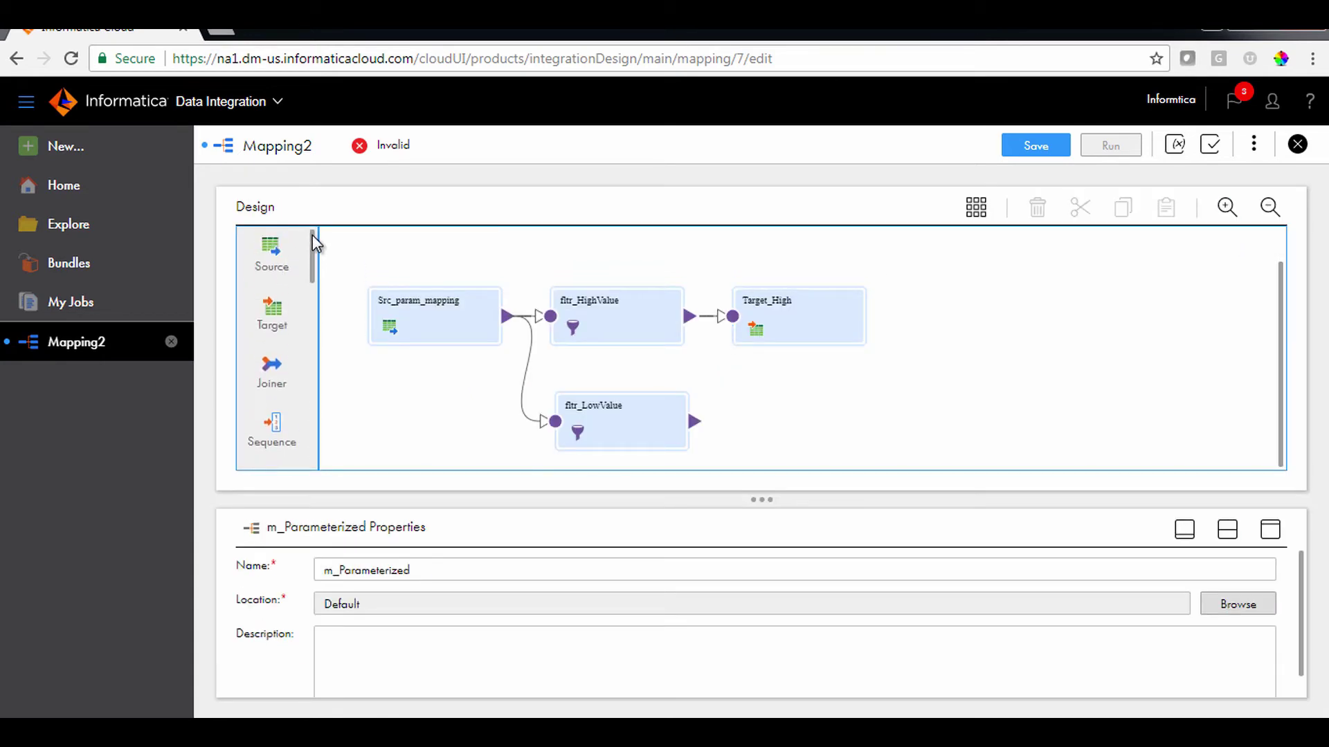
drag(272, 311, 771, 408)
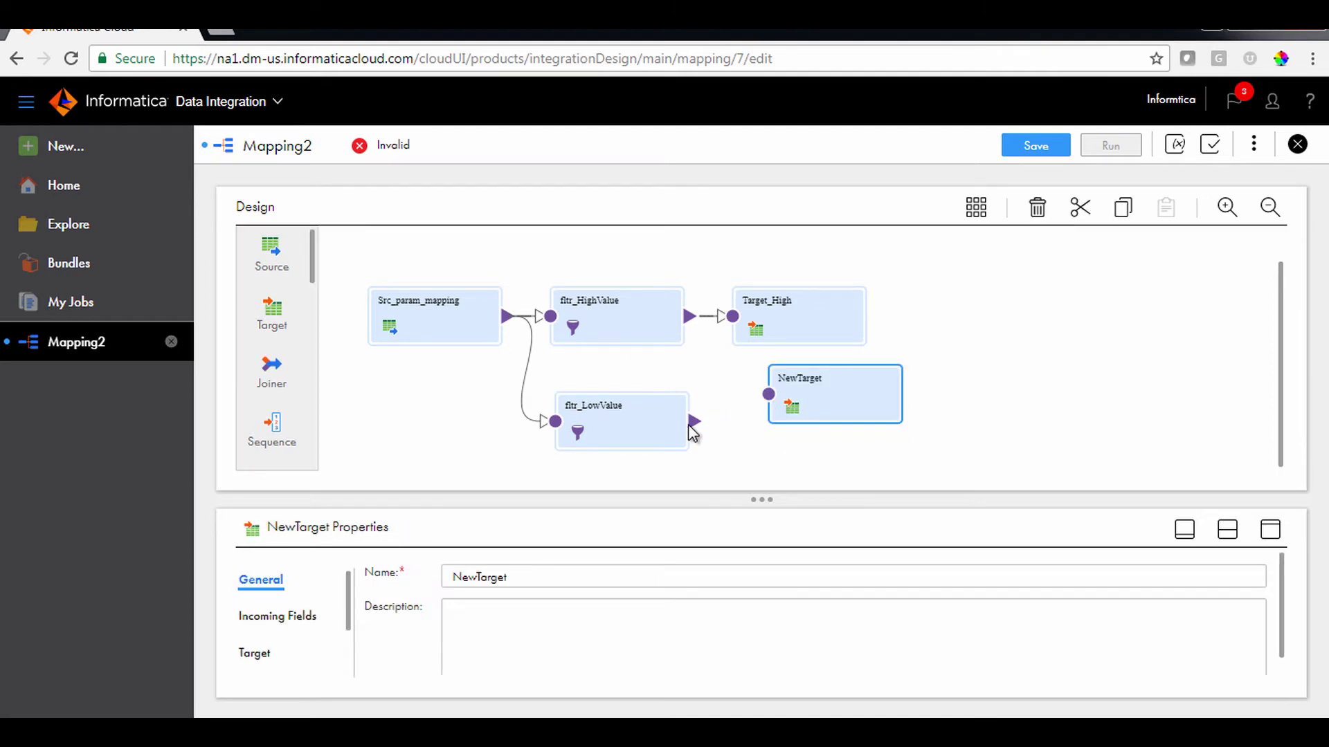
drag(695, 422, 773, 399)
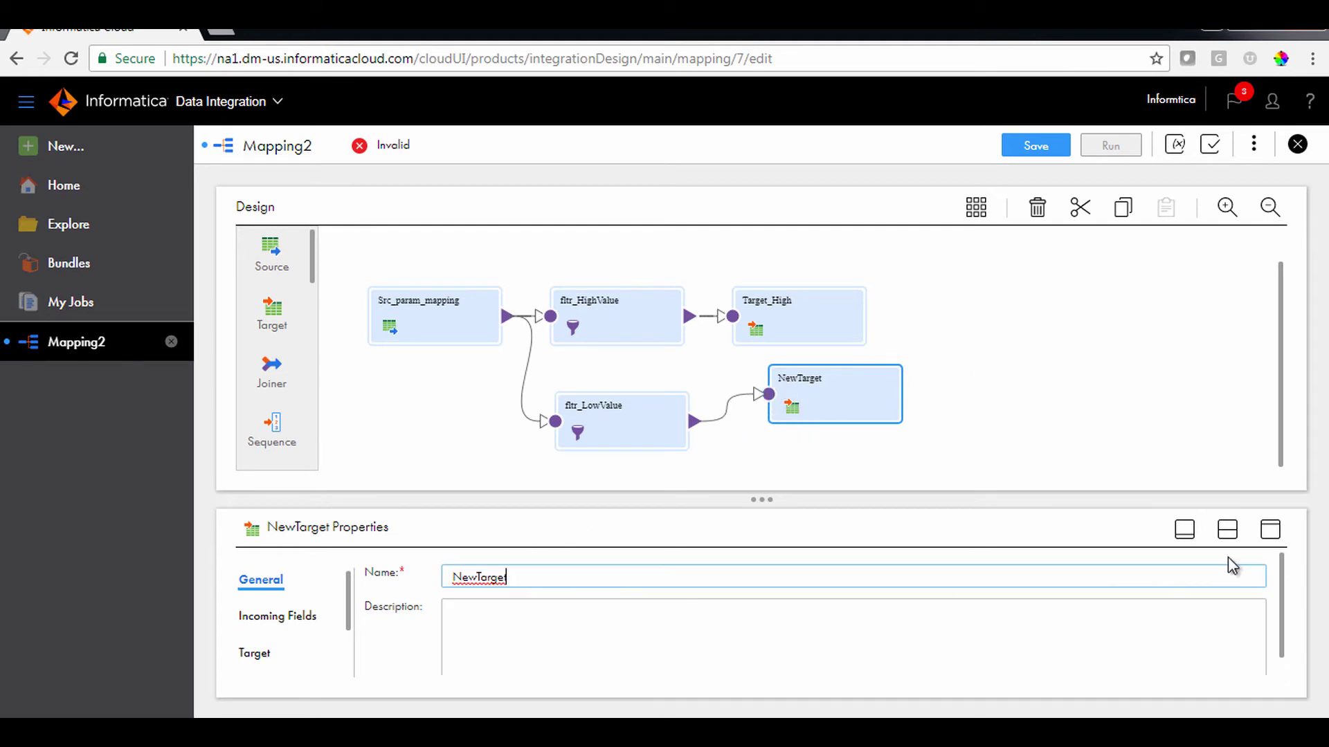
click(1270, 530)
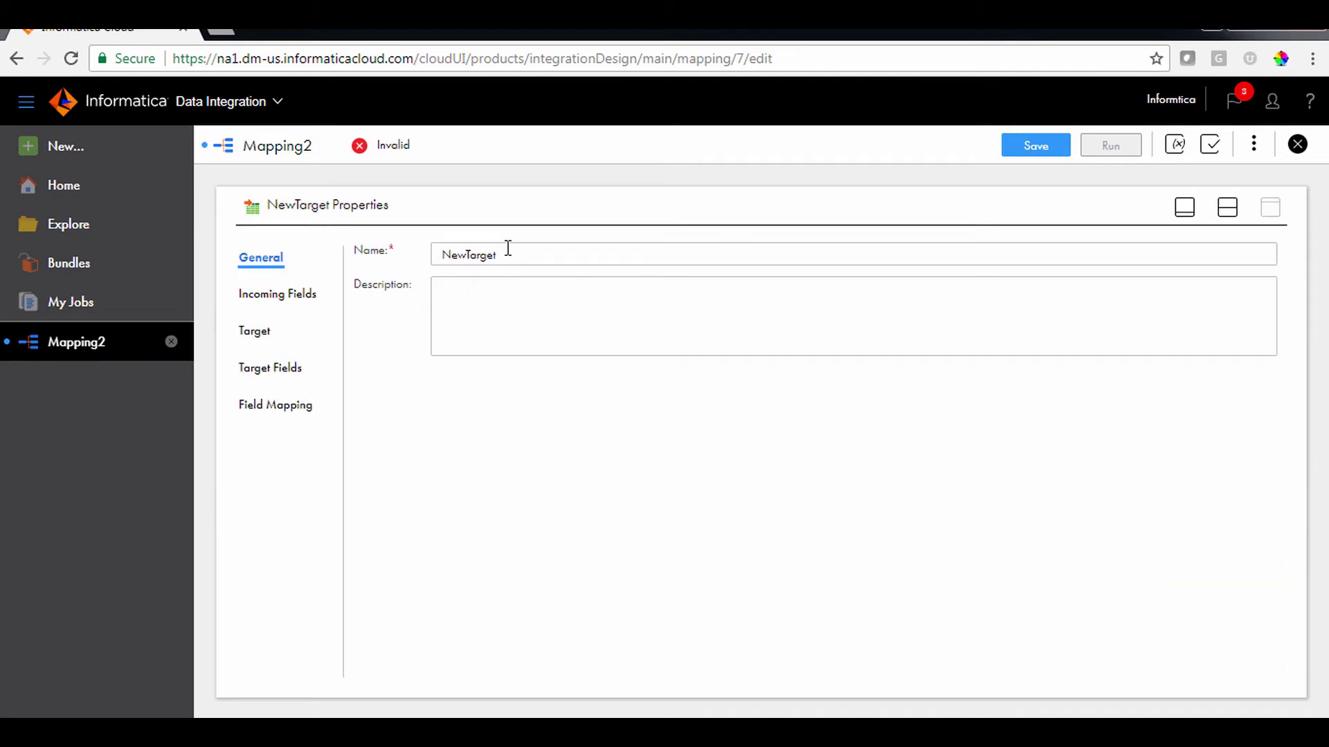
drag(507, 254, 450, 253)
text(tgt_LowValue)
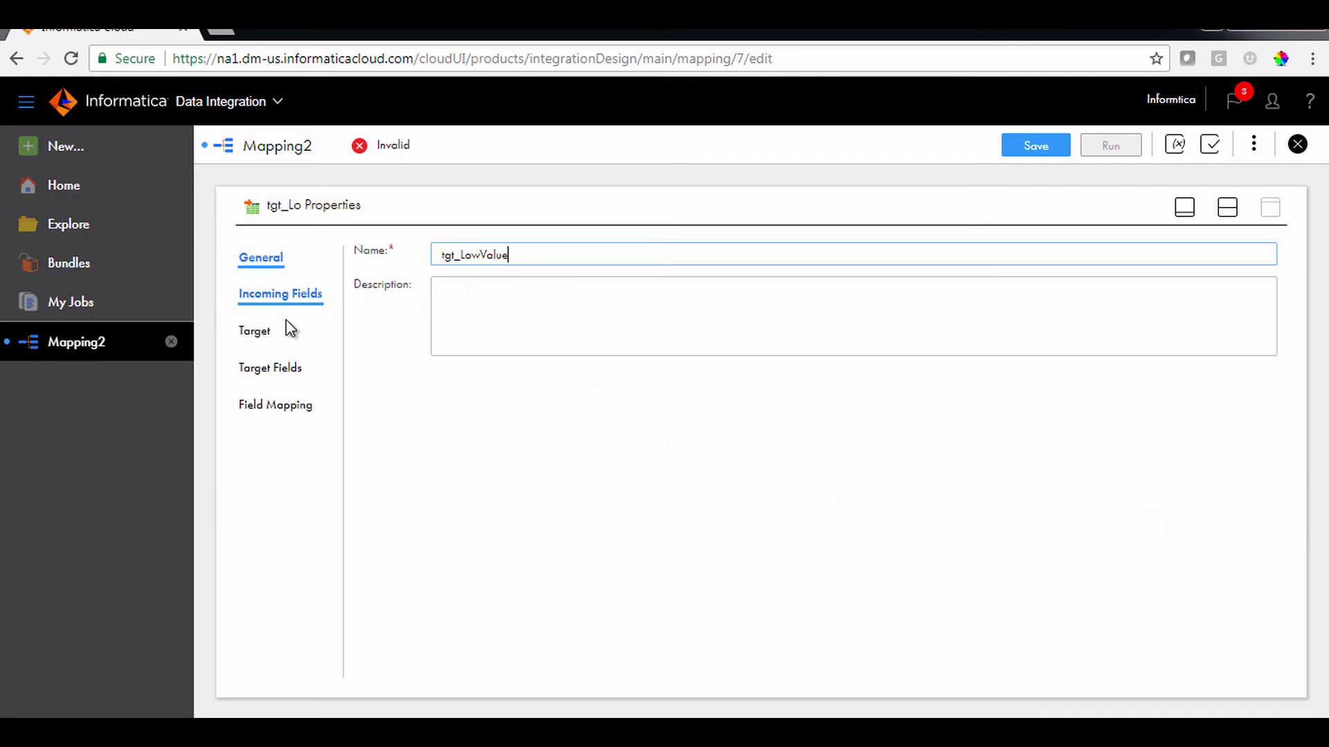
Step: Create a new connection parameter with name and display label TargetLow for the tgt_LowValue target's connection
click(254, 335)
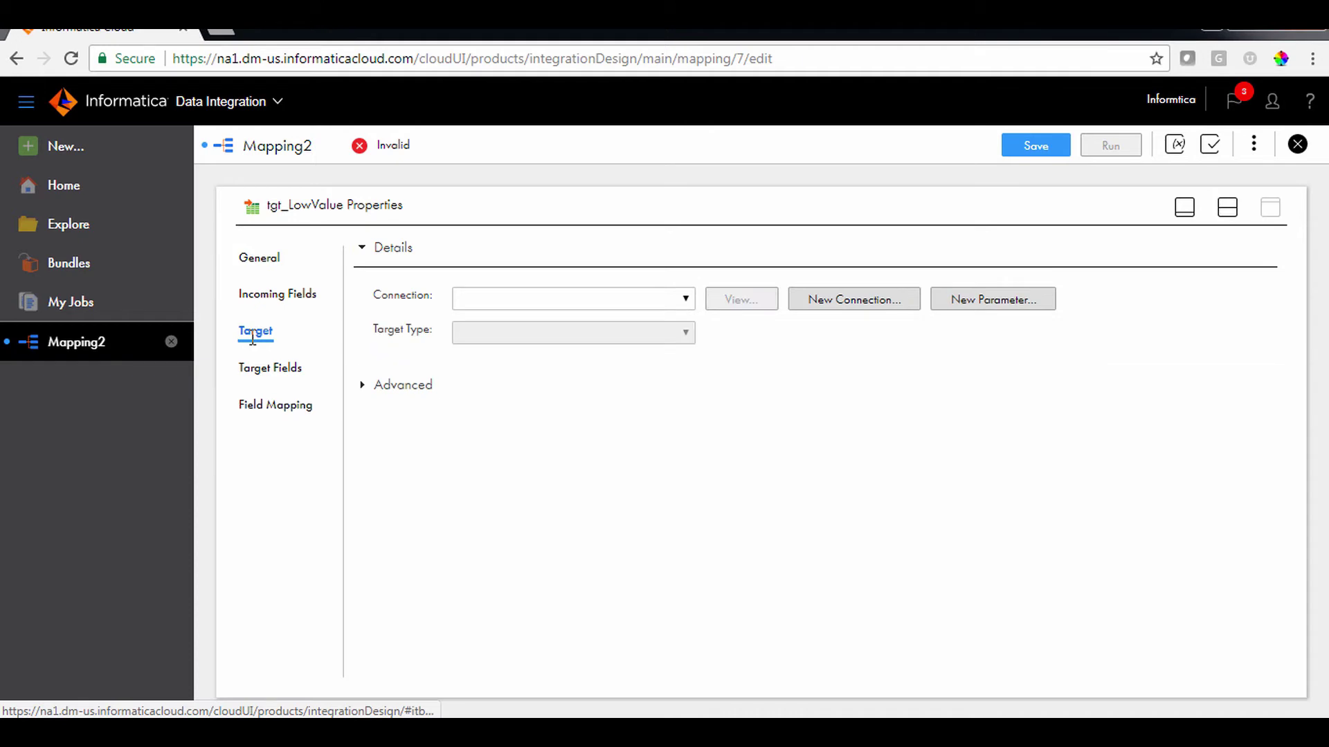
click(994, 299)
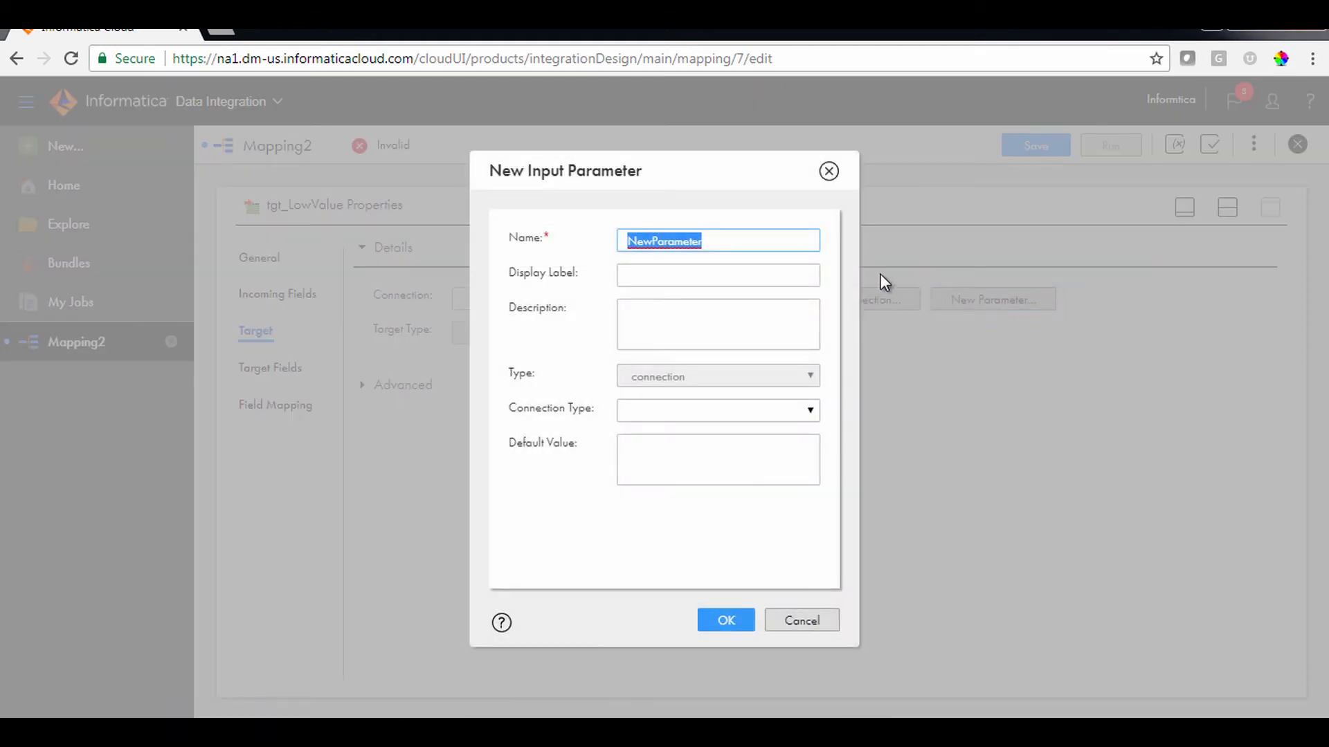
text(Targe)
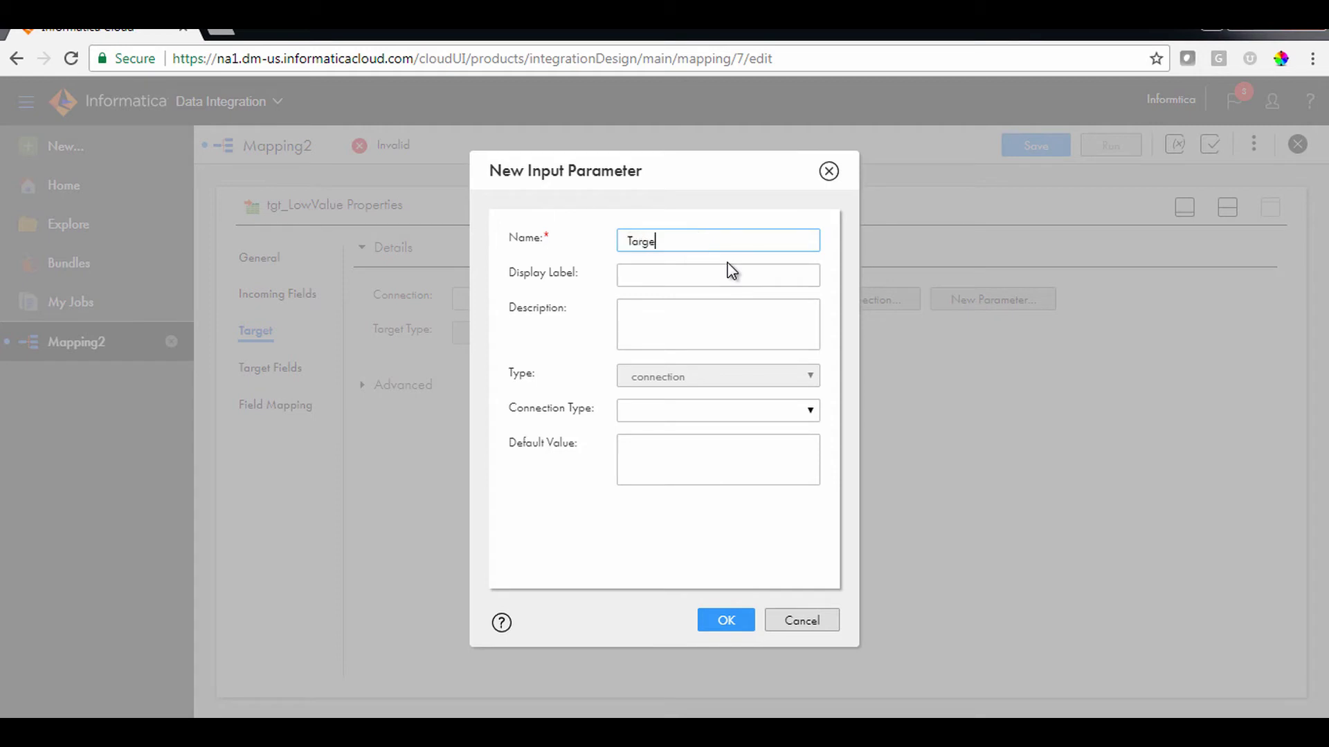
text(tLow)
click(732, 271)
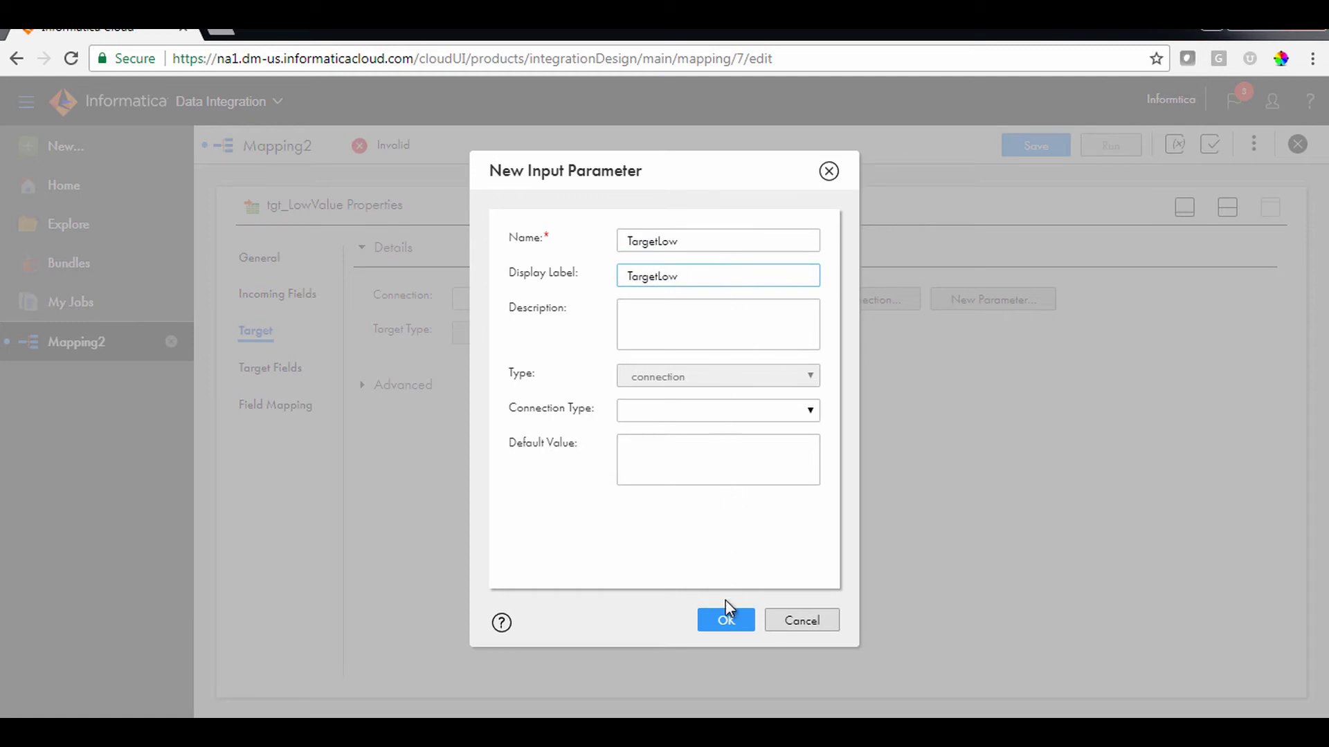
click(724, 620)
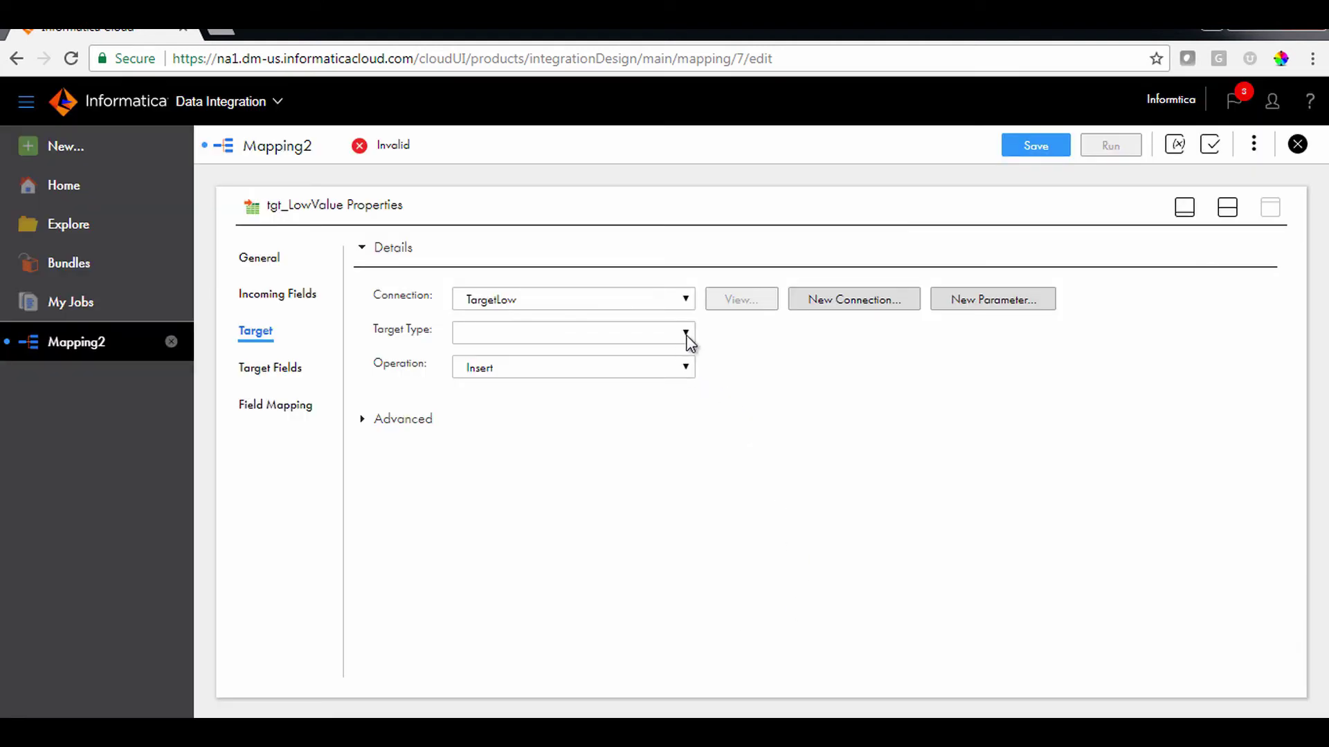
Step: Set tgt_LowValue's target type to Parameter and create its data object parameter named Target_Low_Conn_Type
click(687, 334)
click(641, 387)
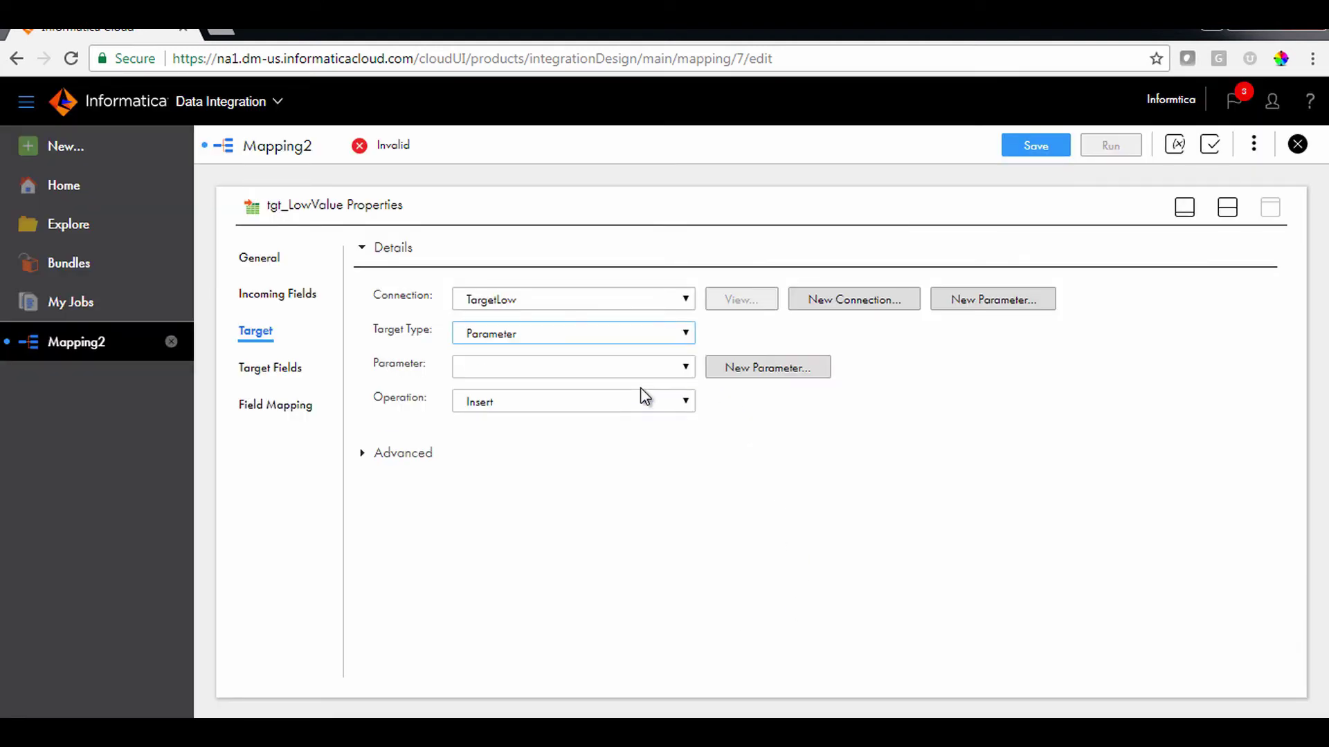
click(749, 367)
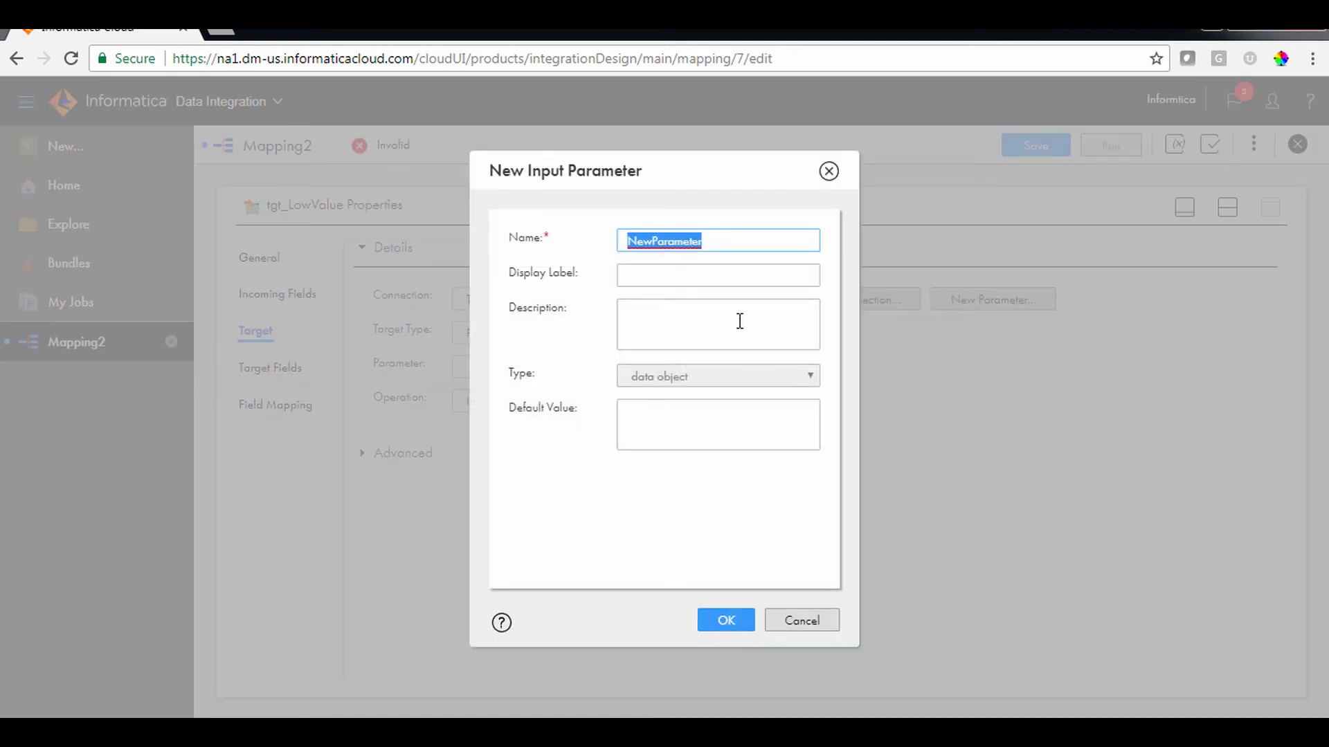
text(Target)
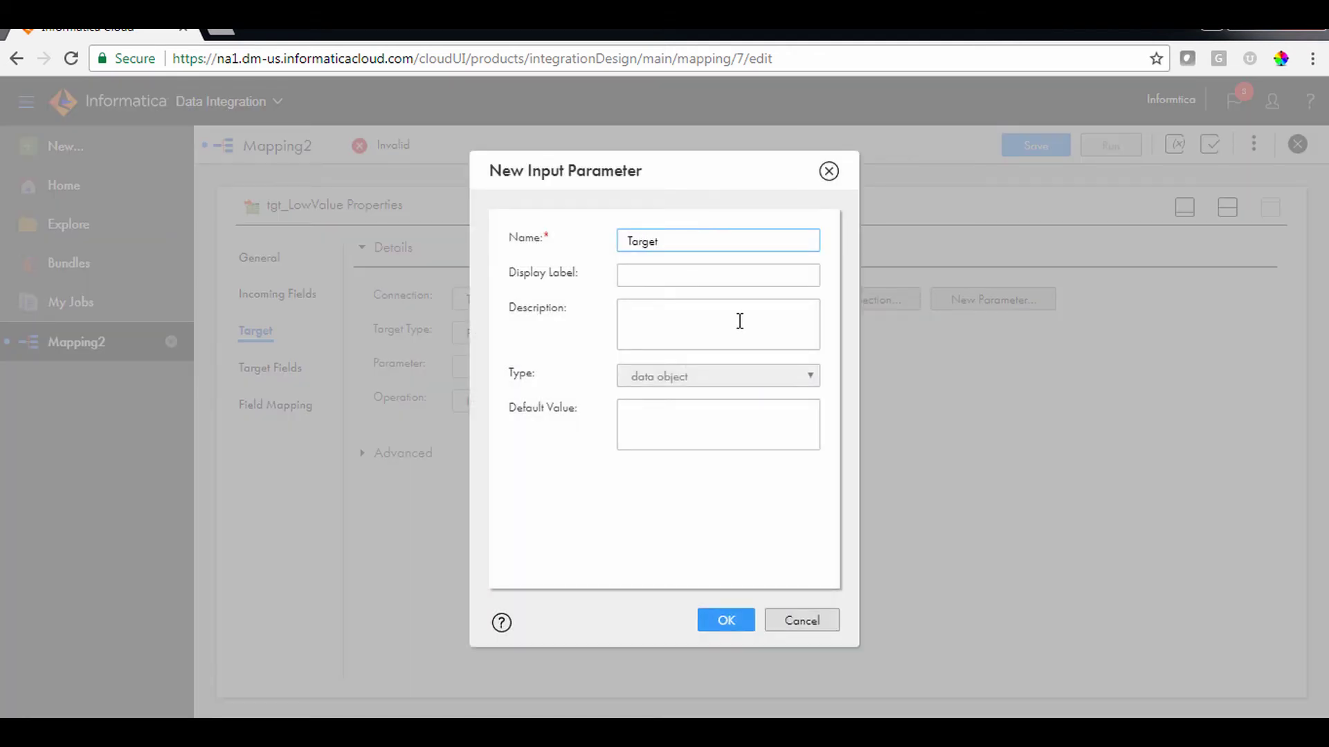
text(_Low_Conn_typepe)
click(740, 620)
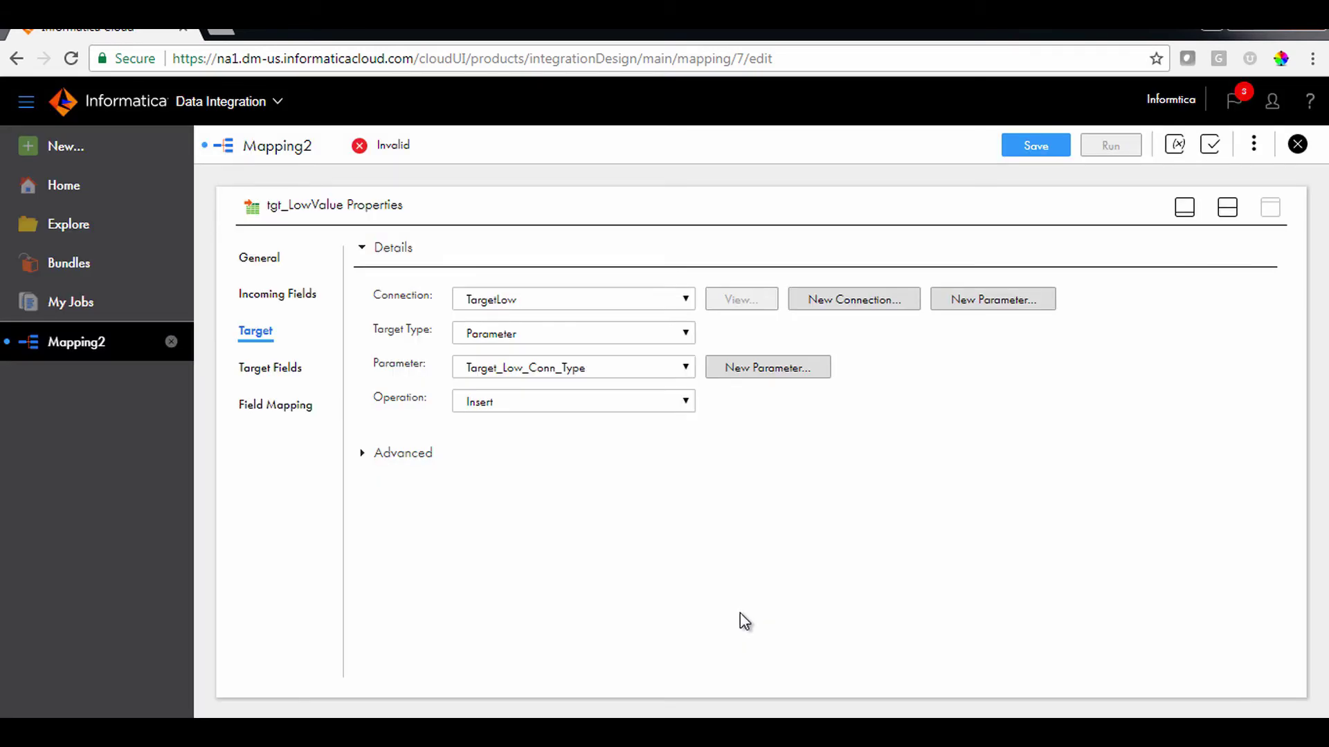
Step: Set tgt_LowValue's field map options to Automatic
click(277, 410)
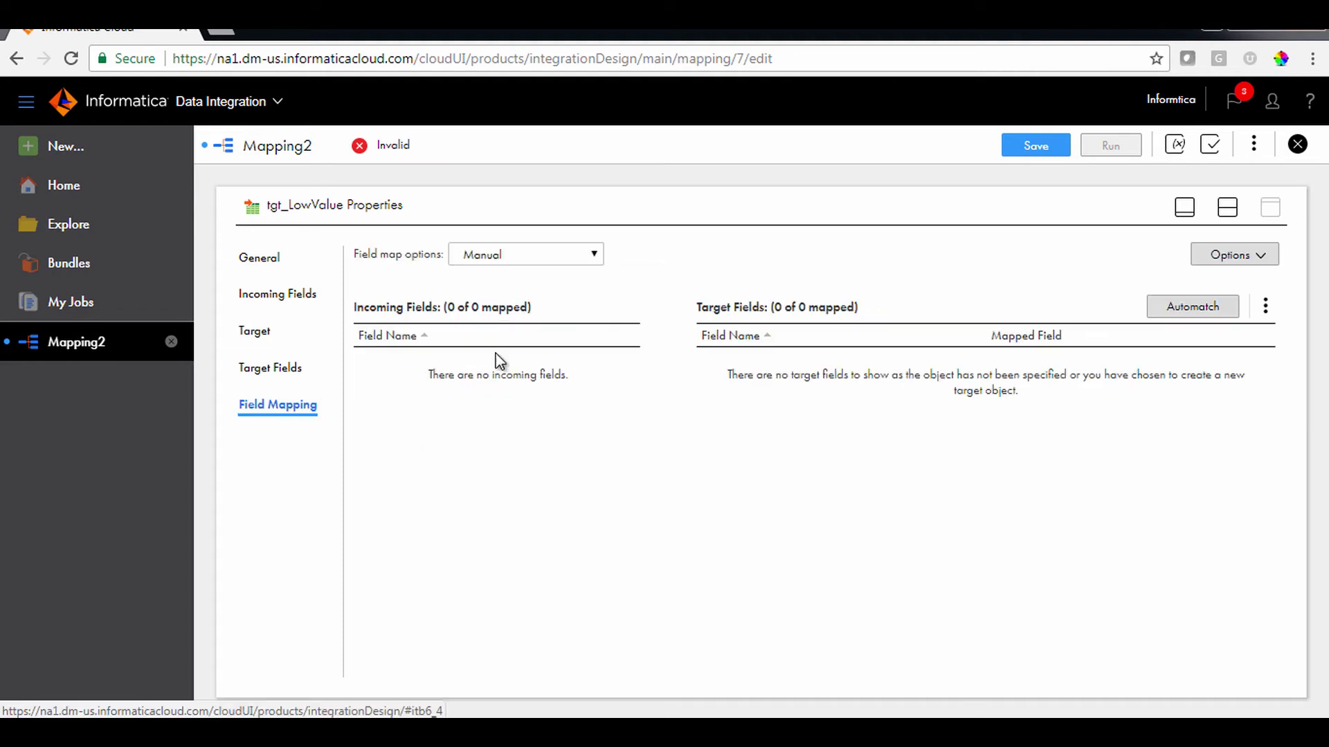
click(581, 261)
click(549, 288)
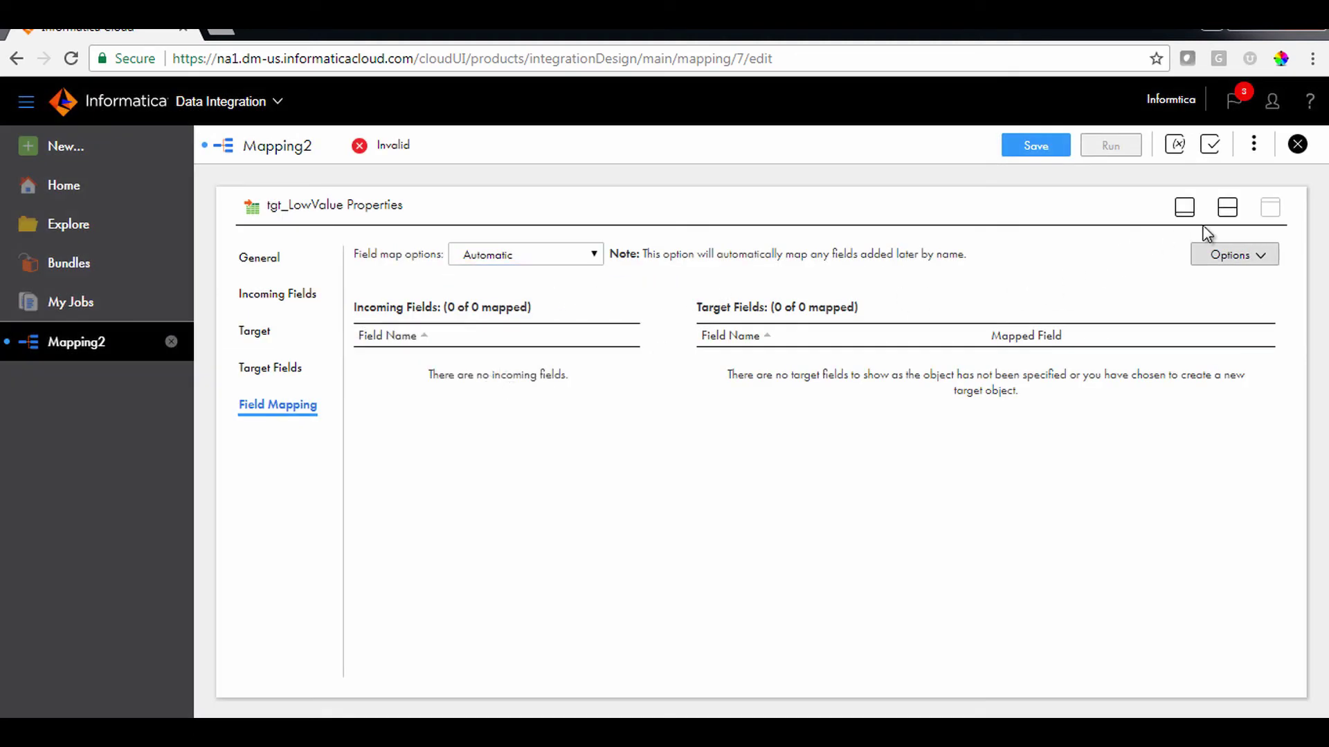
Step: Return to the mapping's design canvas, then validate and save the m_Parameterized mapping
click(1227, 207)
click(1115, 329)
click(980, 215)
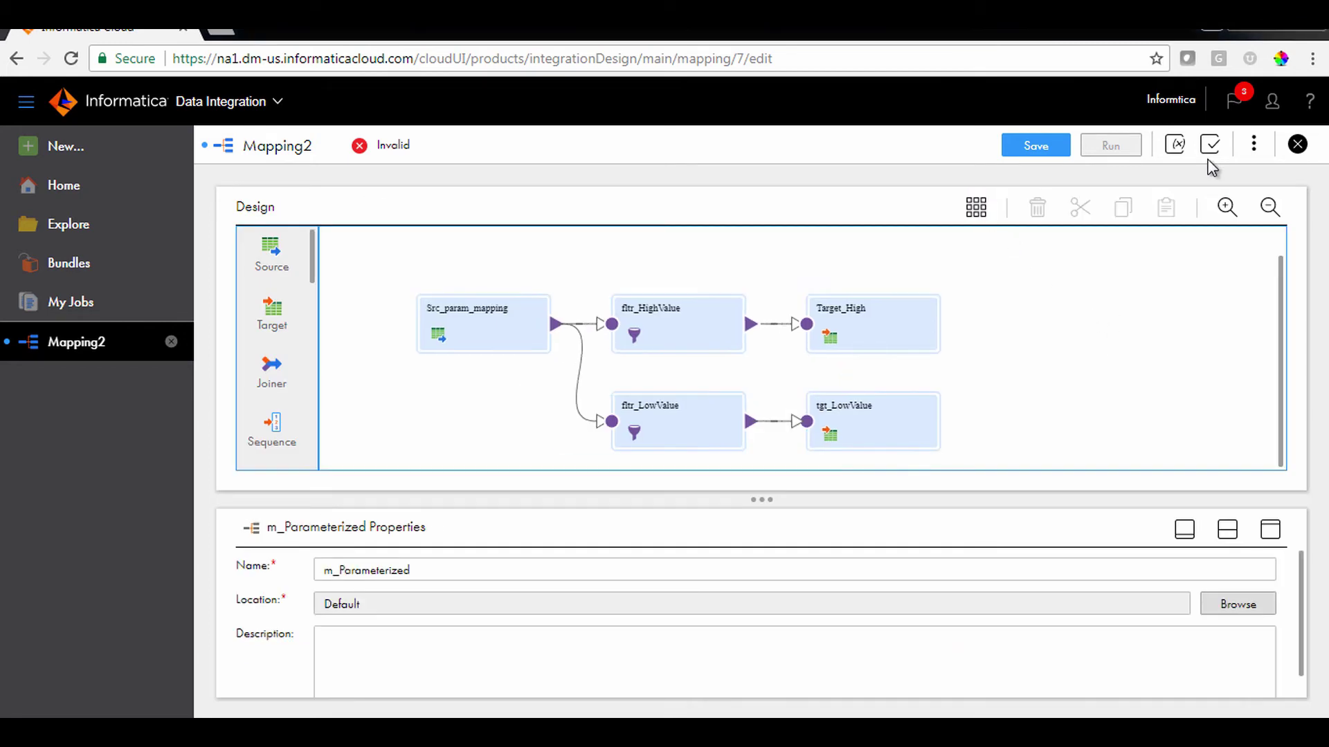
click(1211, 144)
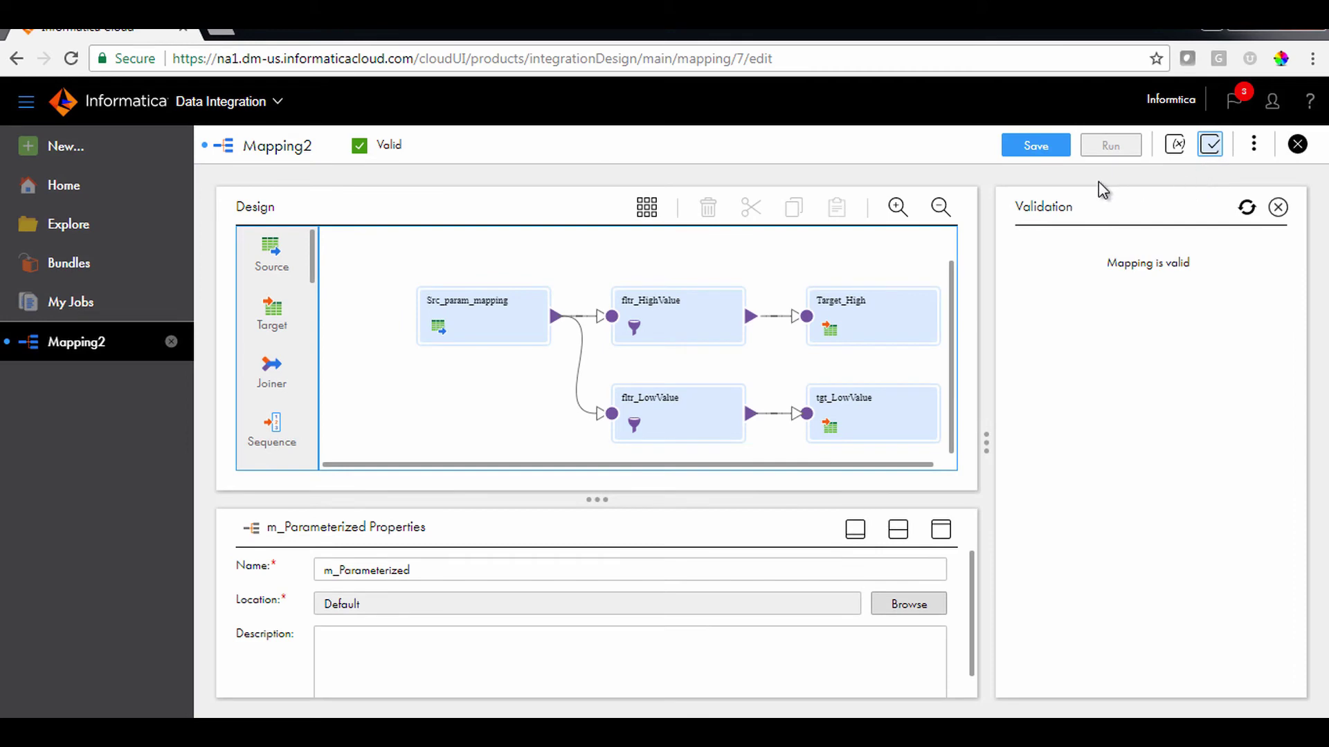
click(1045, 151)
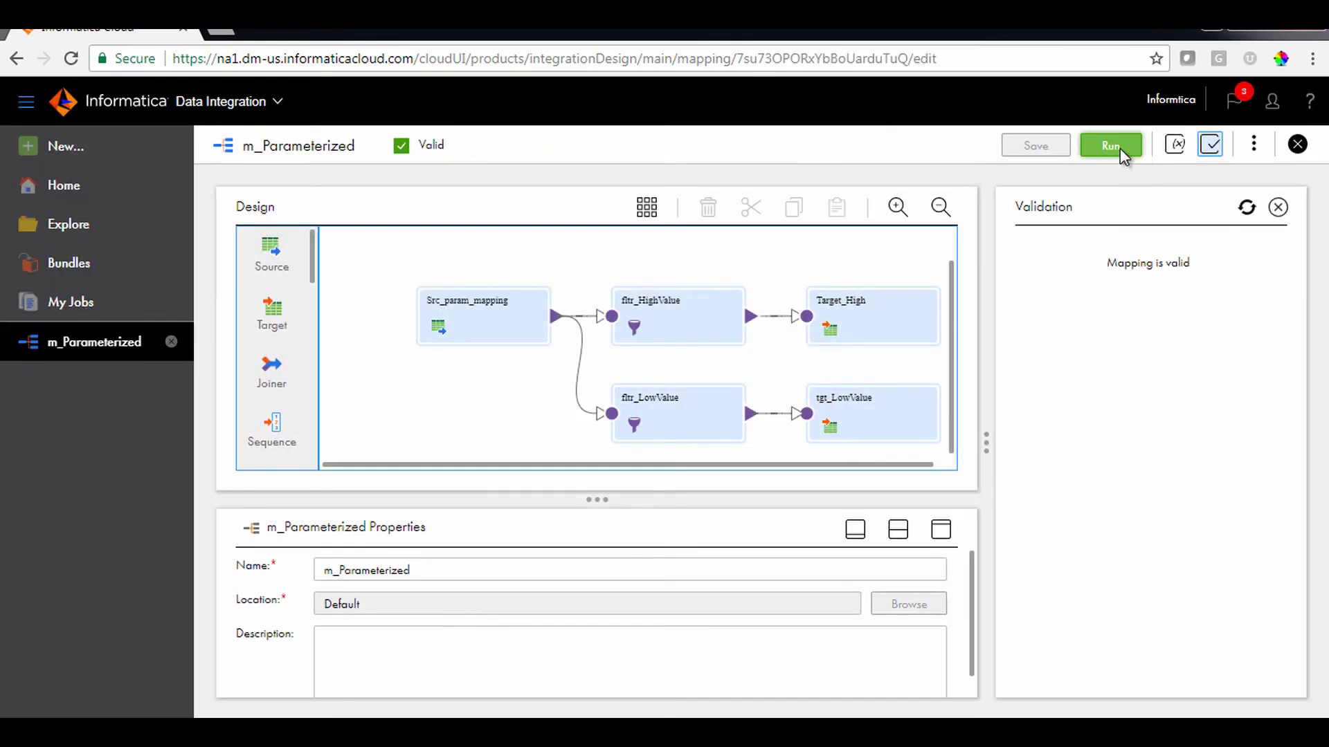
Step: Start a run of m_Parameterized with NICESS-LP061 as the runtime environment and continue to the source settings
click(1119, 148)
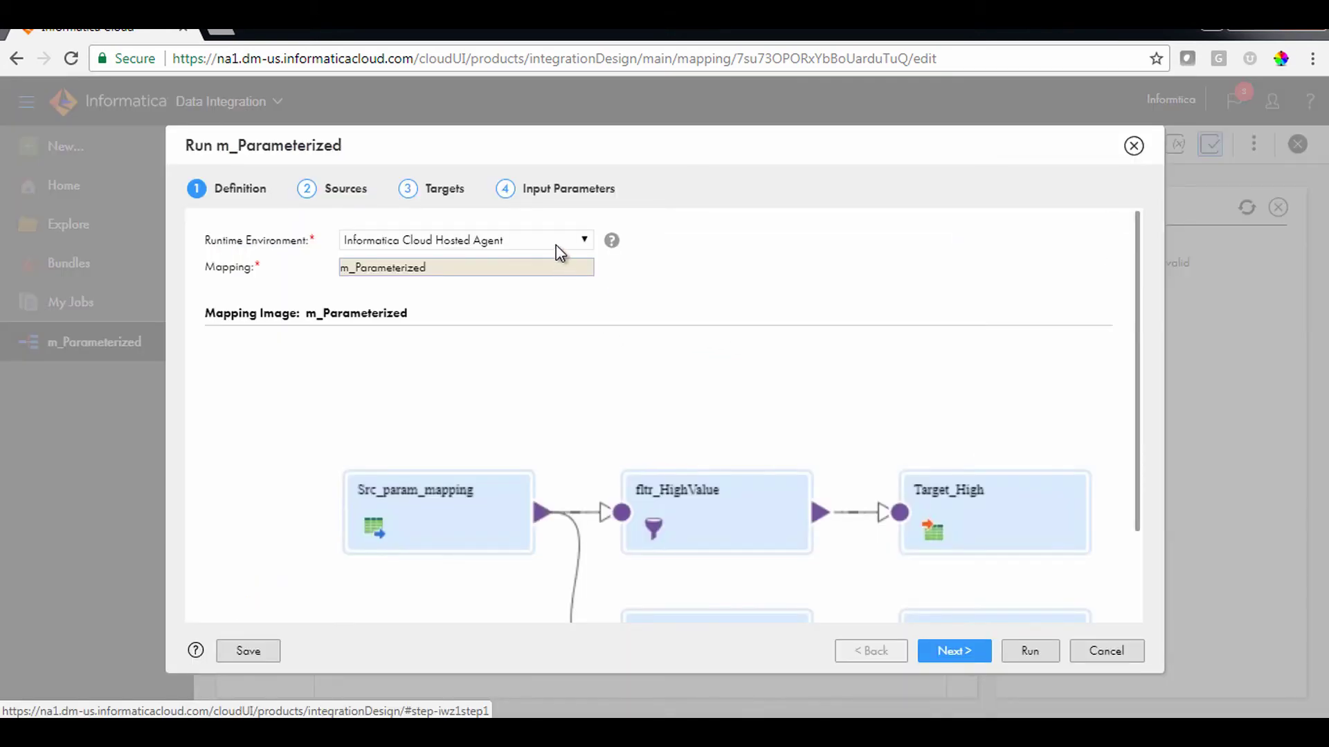
click(560, 244)
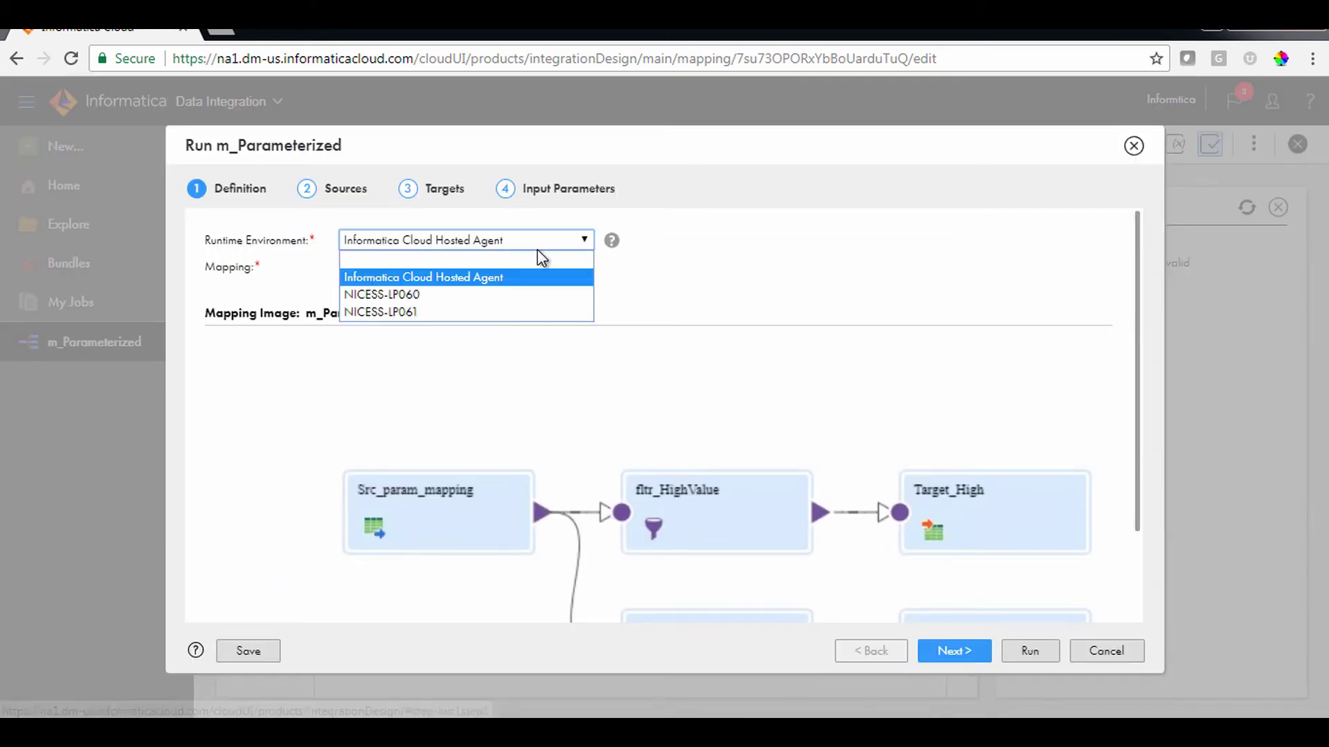
click(490, 311)
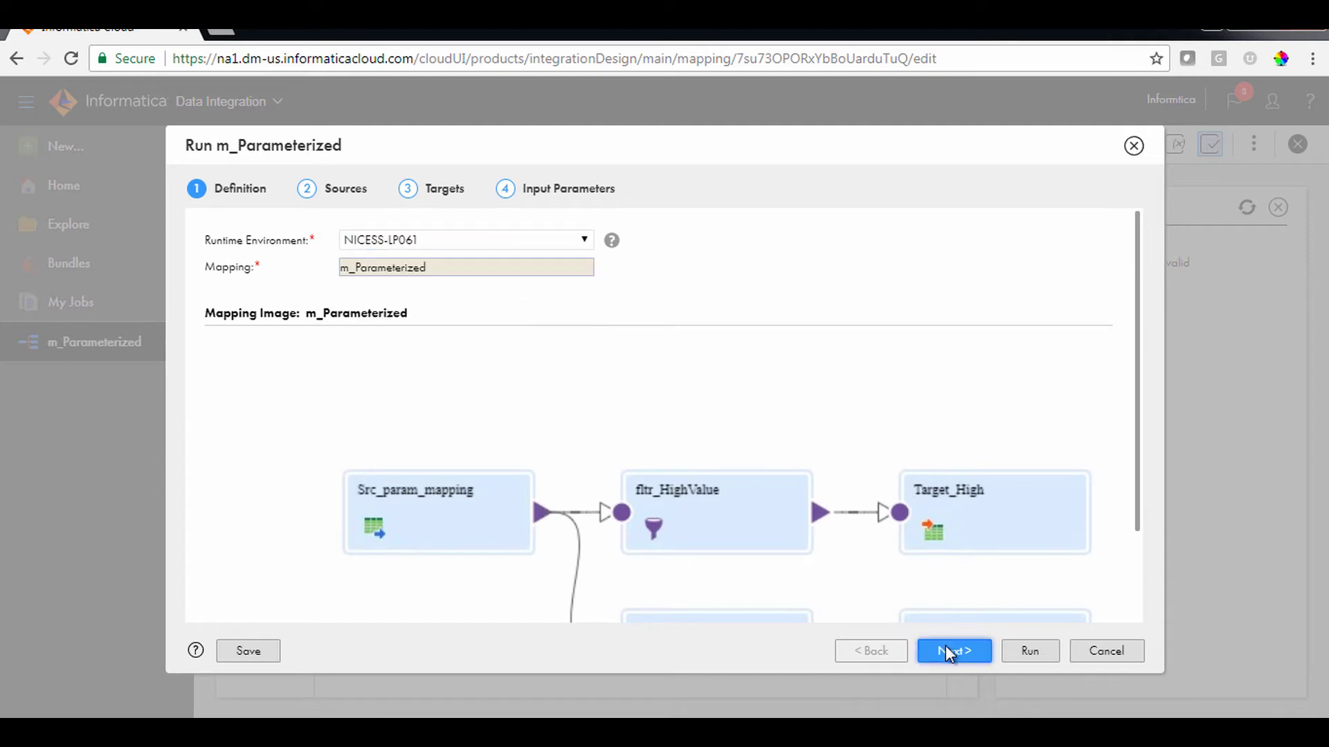
click(947, 648)
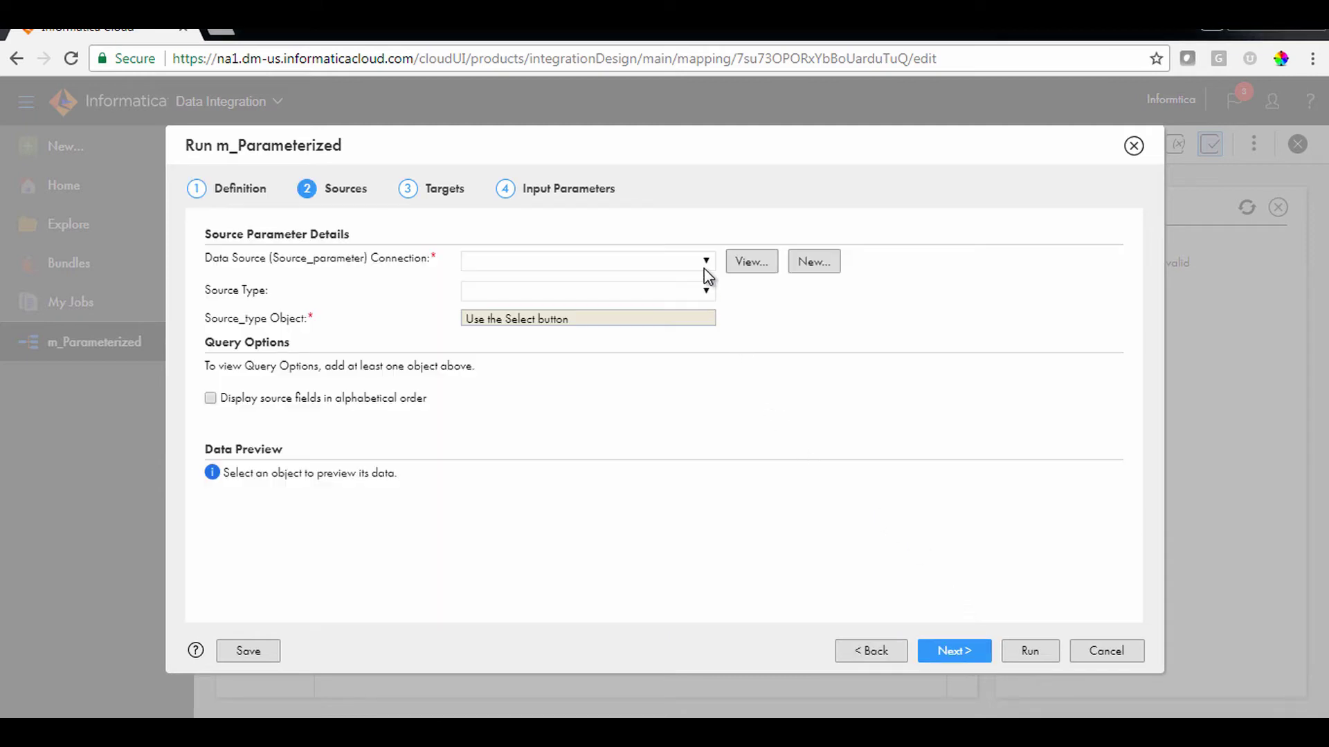
Step: Set the source connection to DI_SFDCDeveloper, choose Opportunity as the source object, and continue to the target settings
click(706, 268)
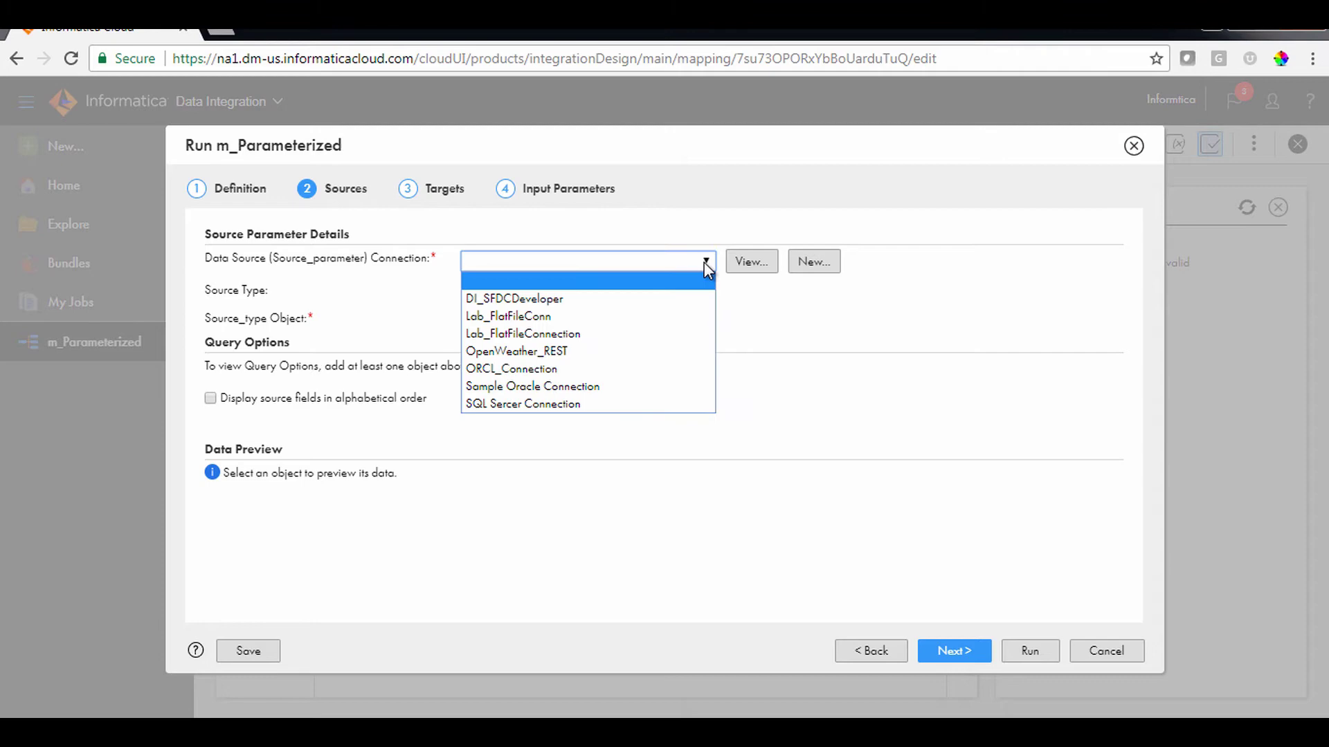
click(685, 300)
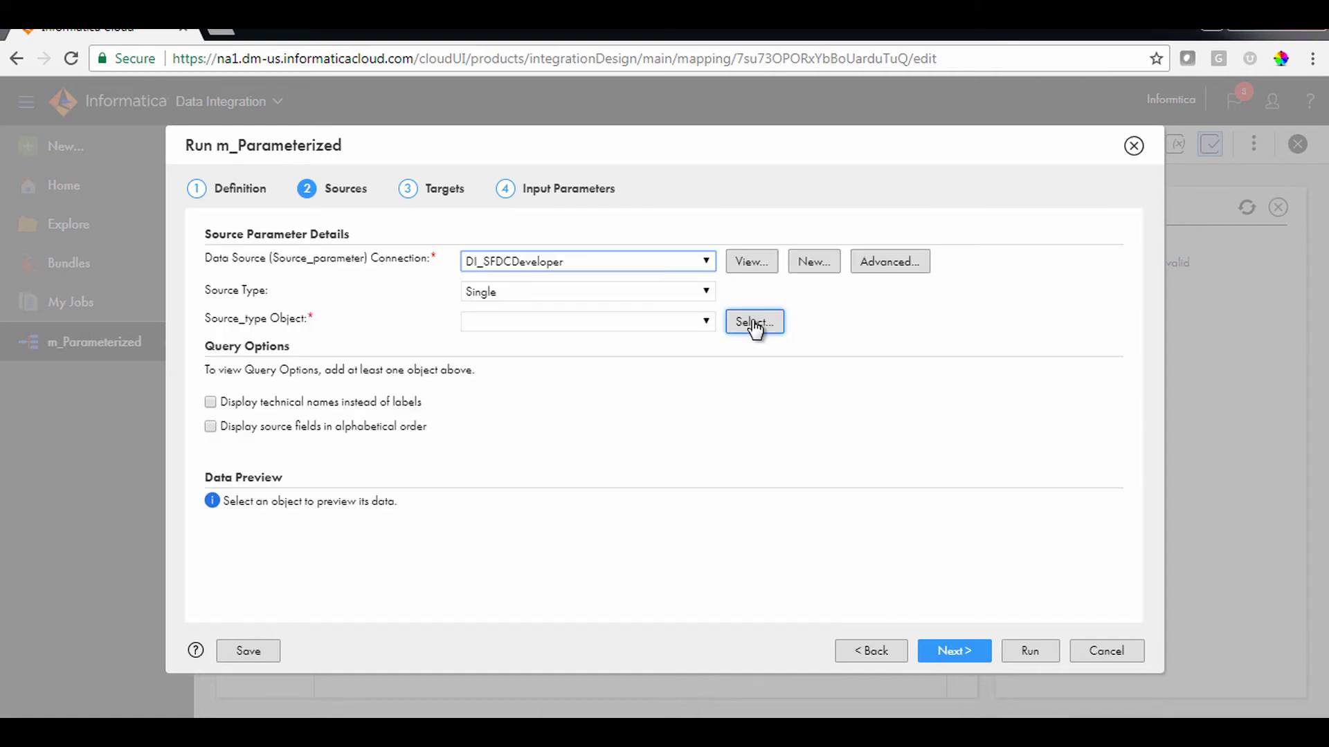
click(754, 324)
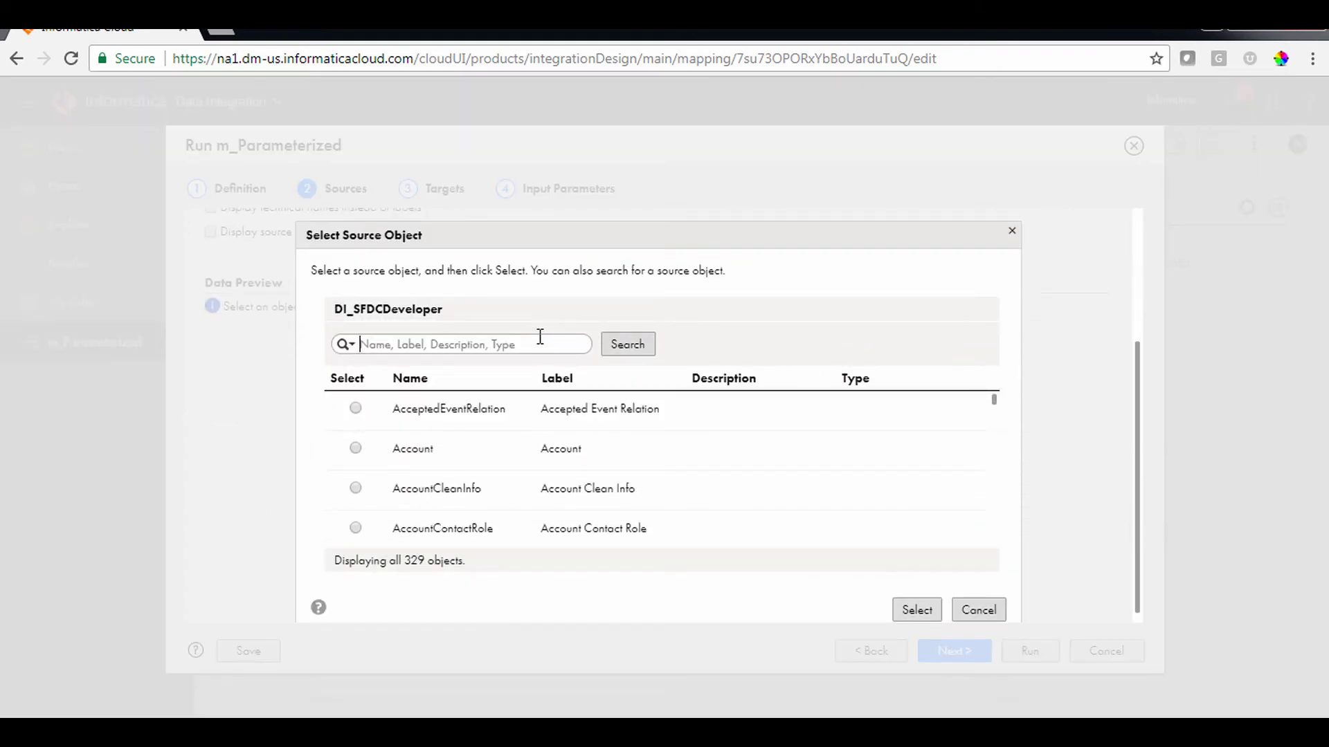
text(opp)
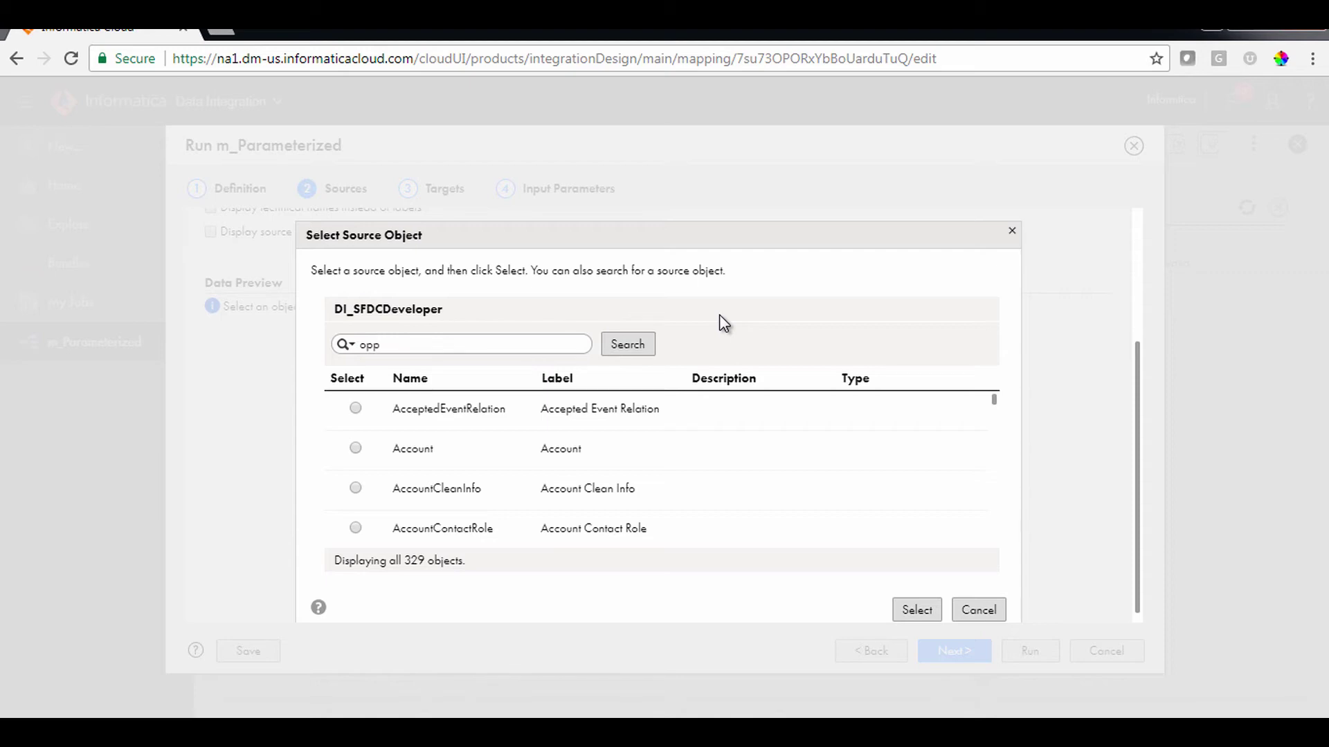
text(ort)
click(628, 346)
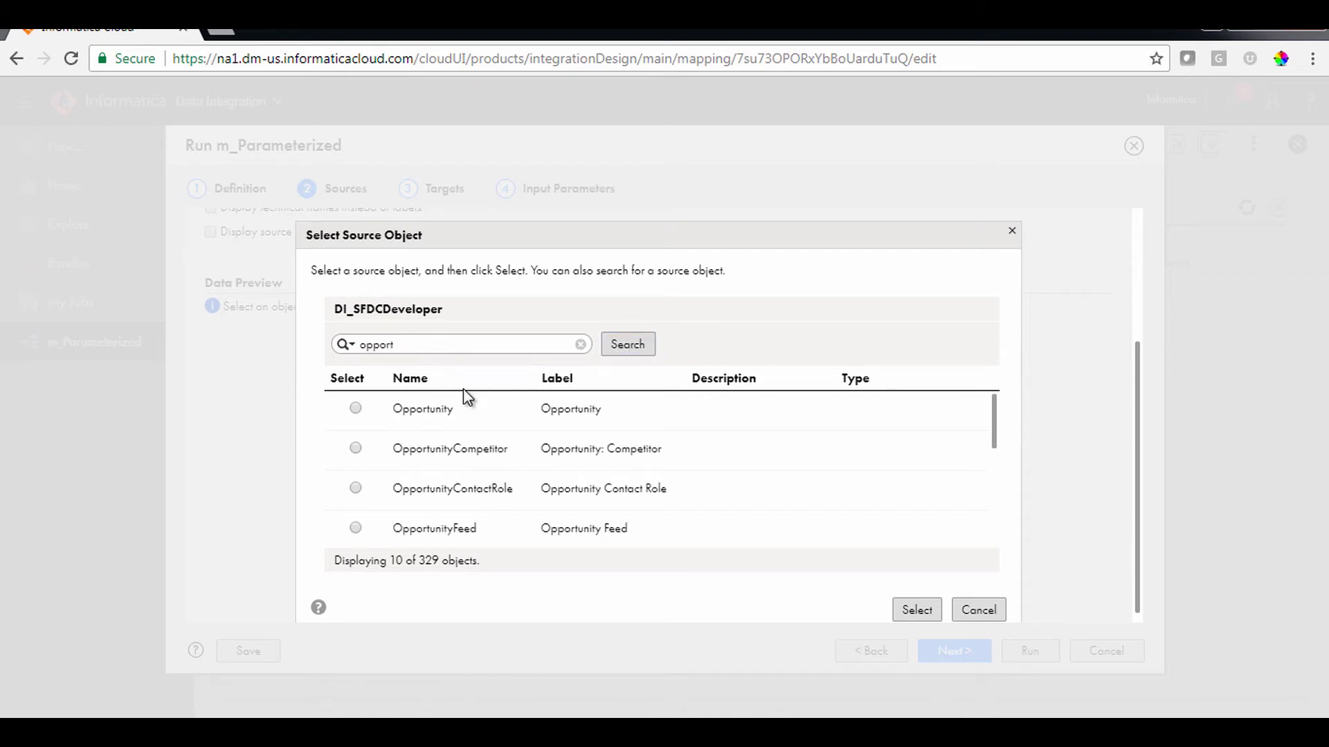
click(354, 408)
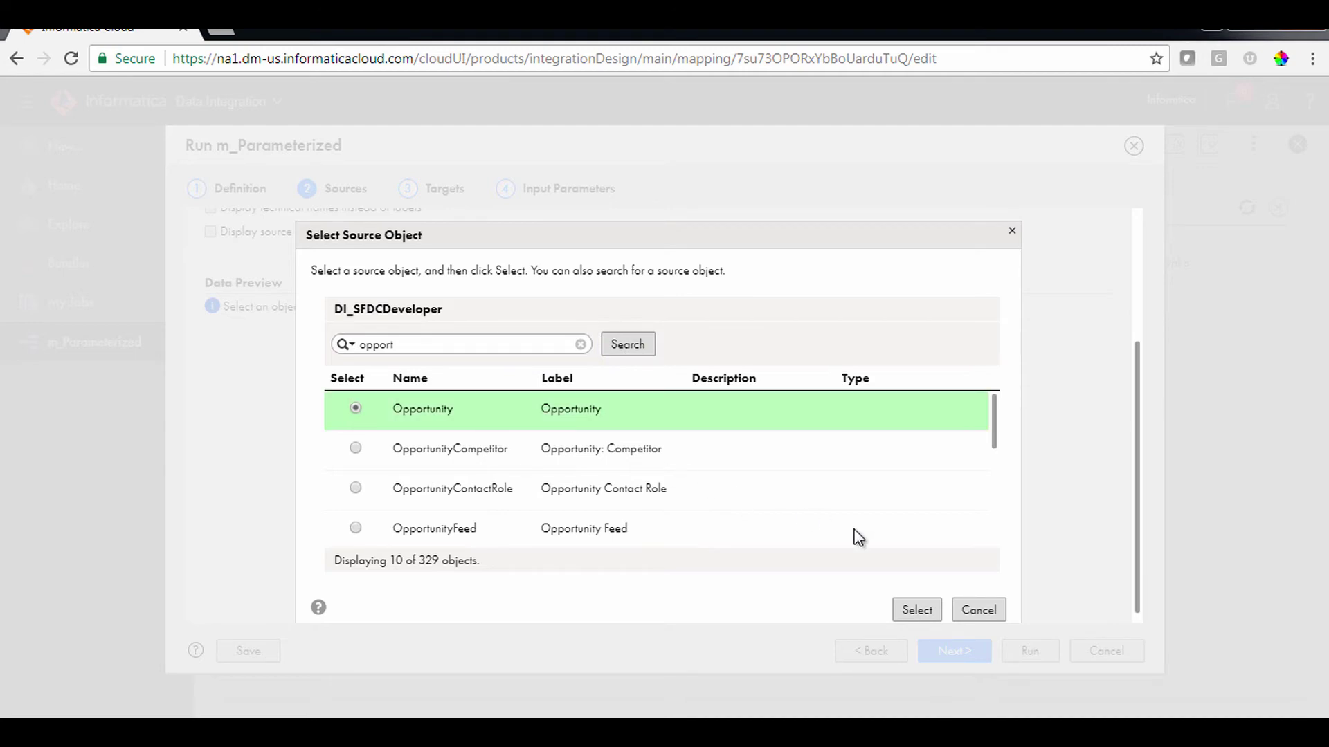
click(920, 611)
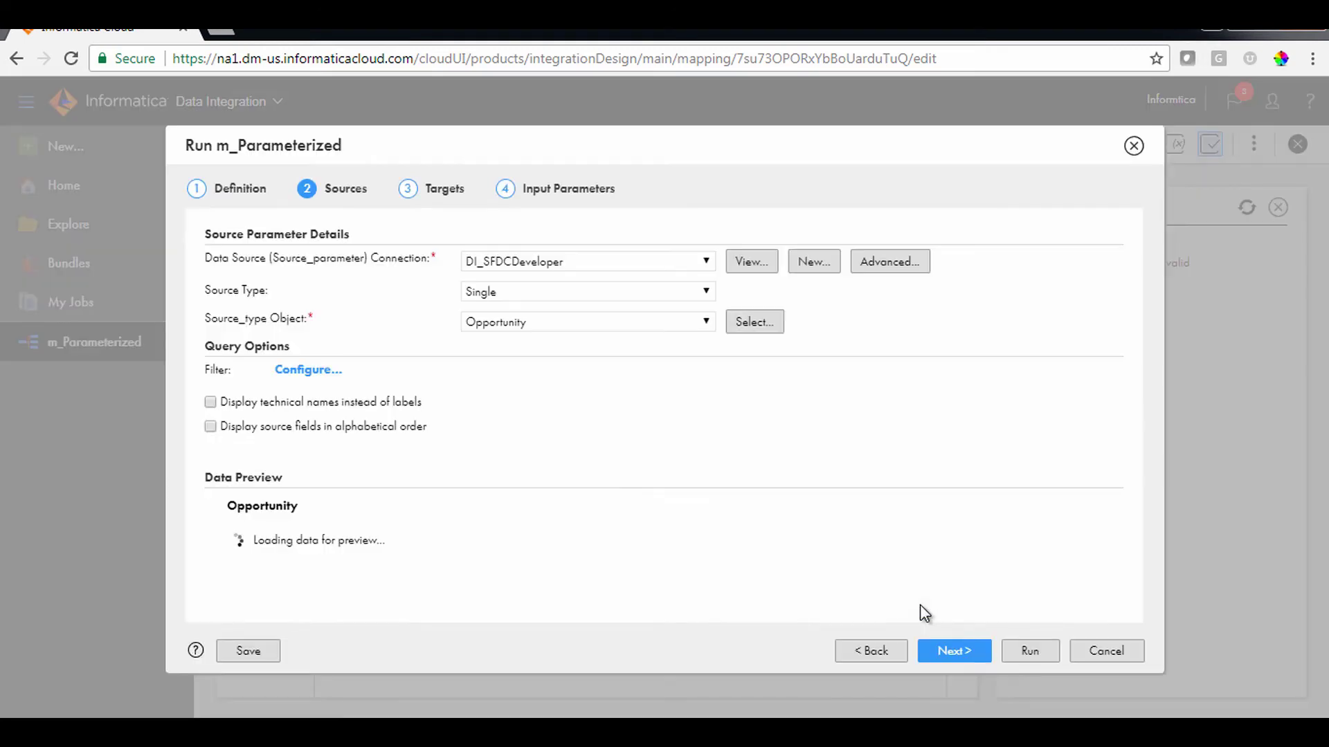
click(945, 652)
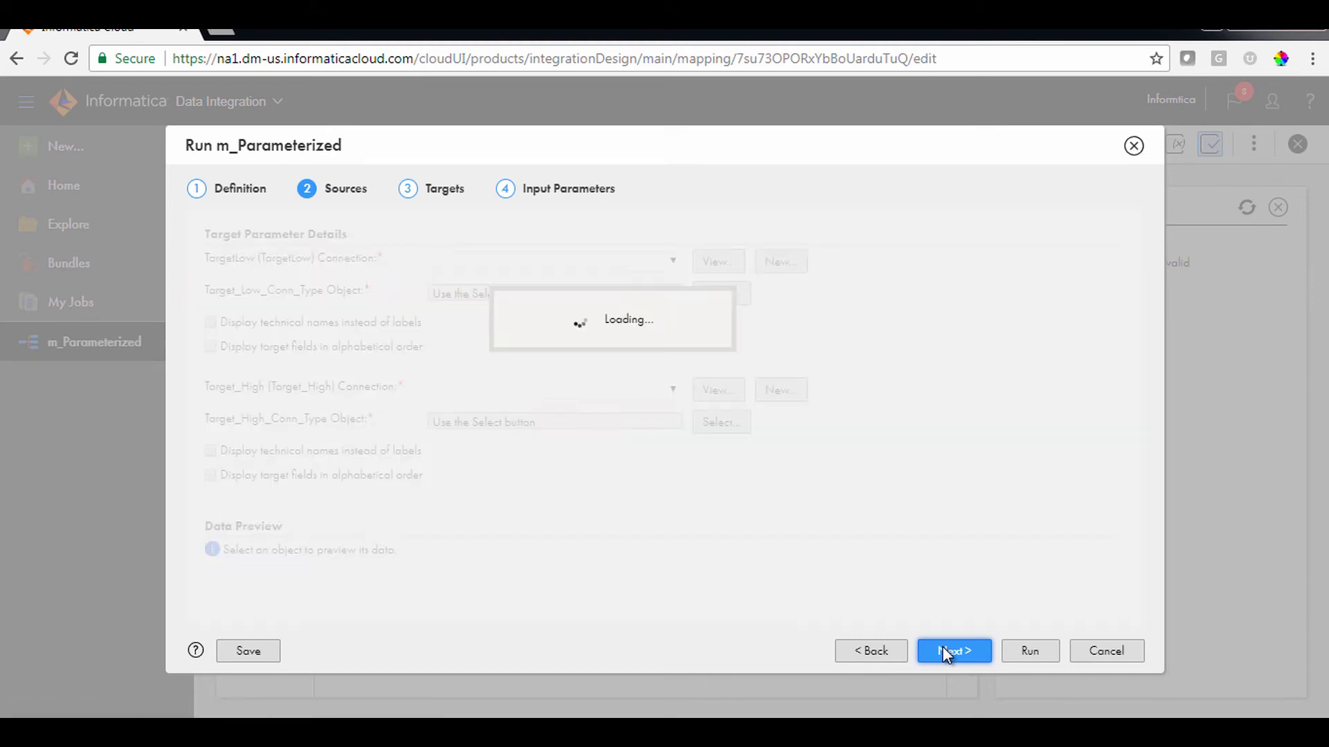
Step: Set the TargetLow connection to Lab_FlatFileConn and create a target object named Target_High.csv for Target_Low_Conn_Type
click(588, 261)
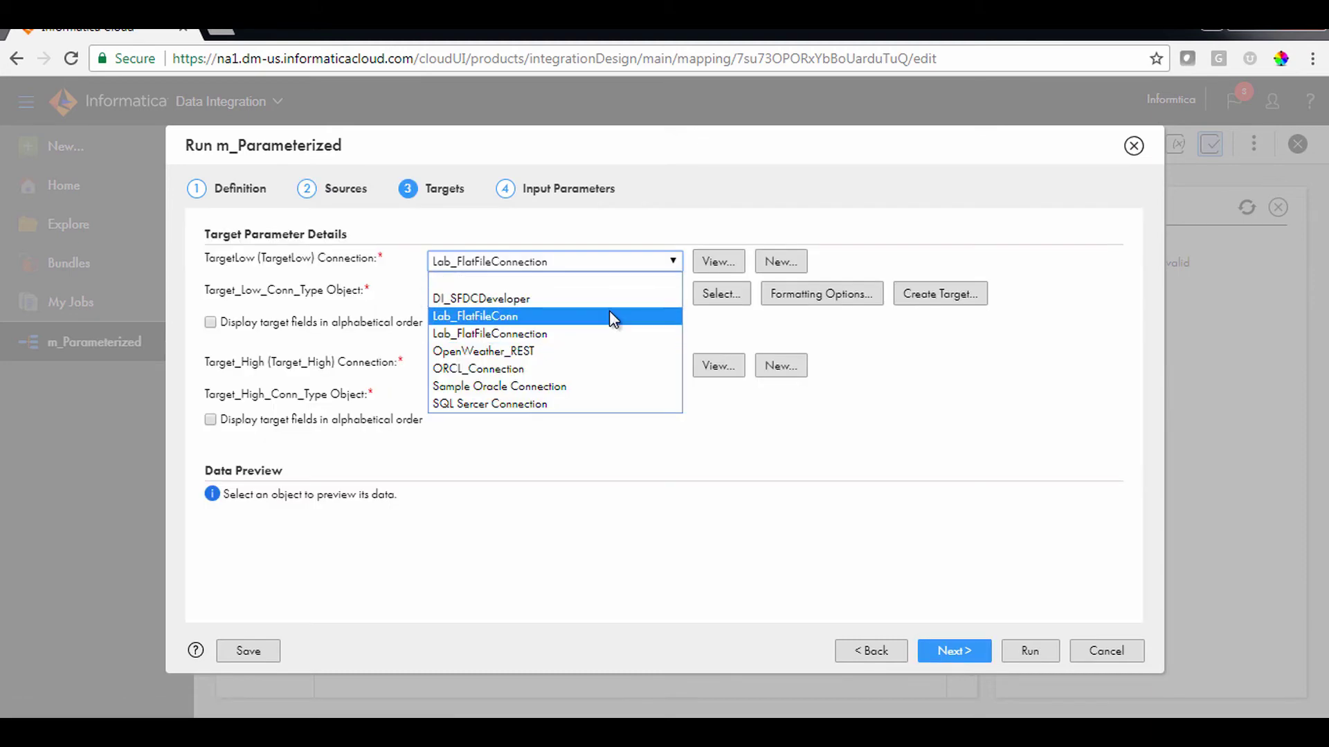
click(609, 311)
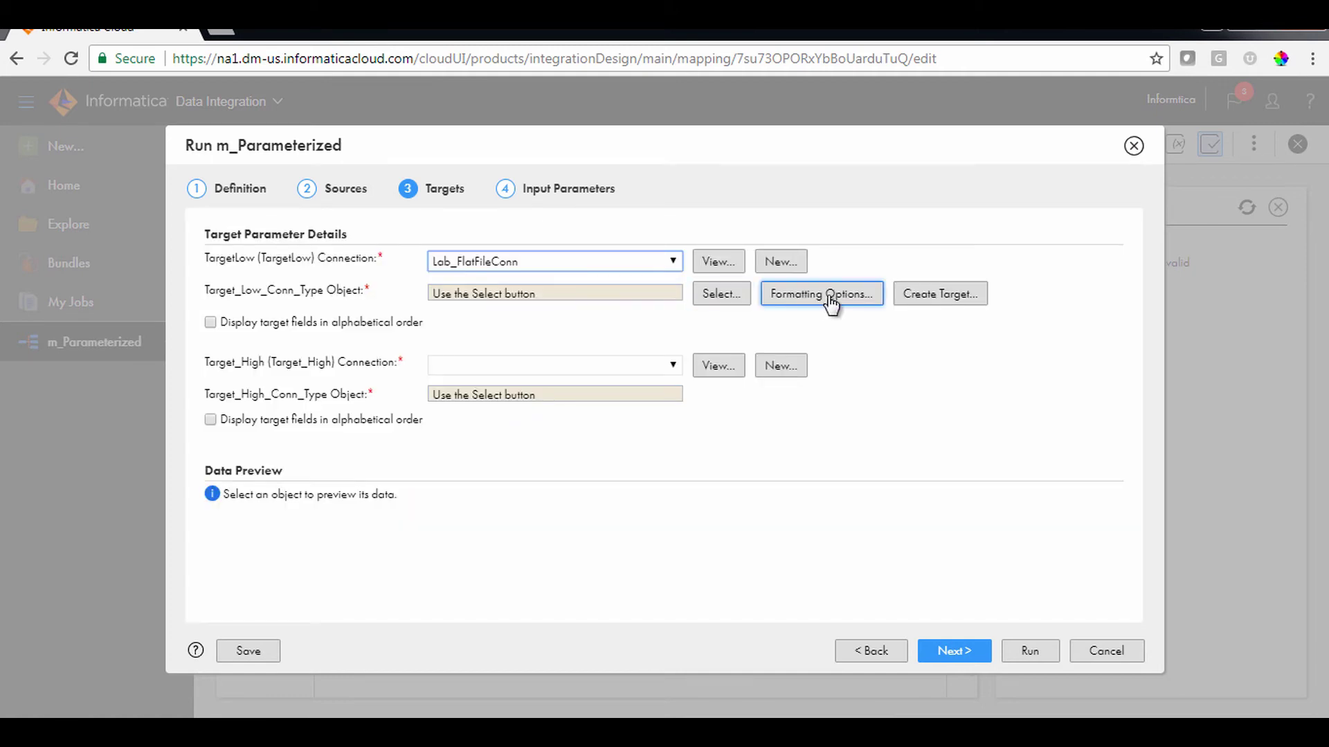
click(915, 294)
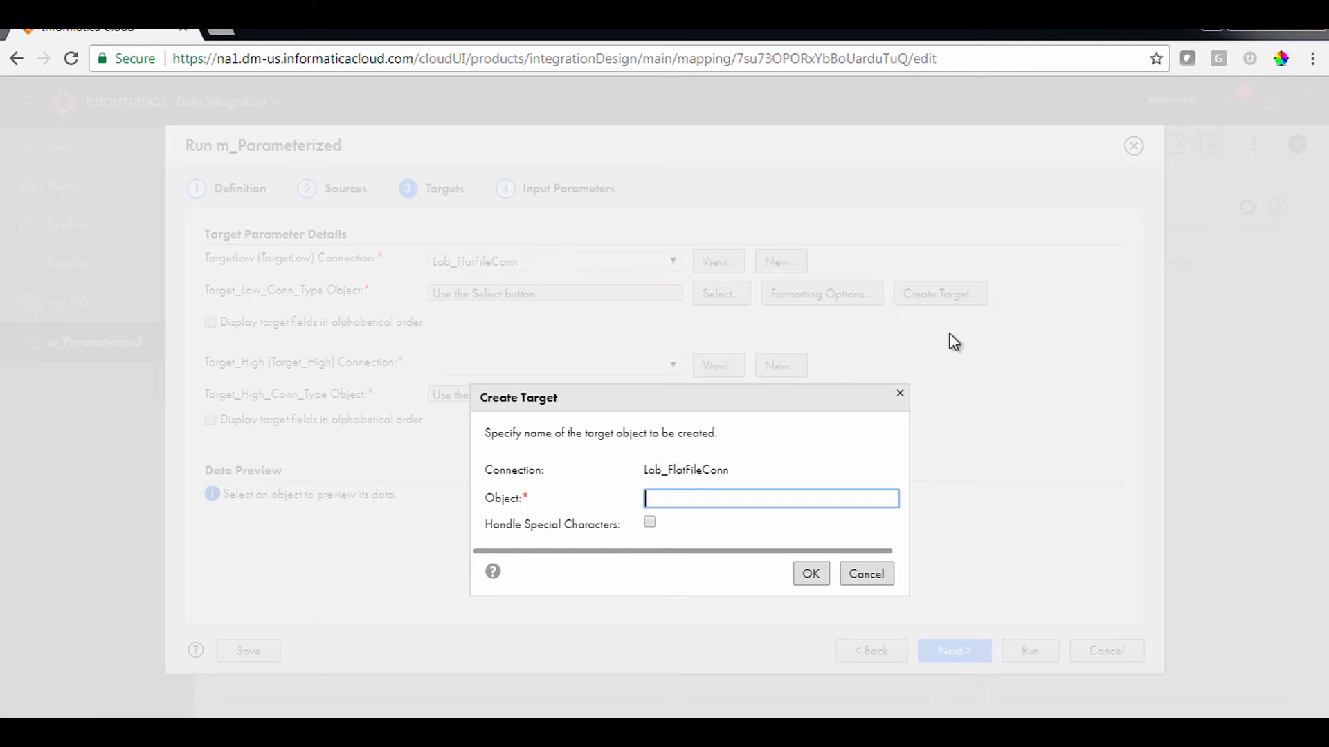
click(670, 495)
text(Target_High.cs)
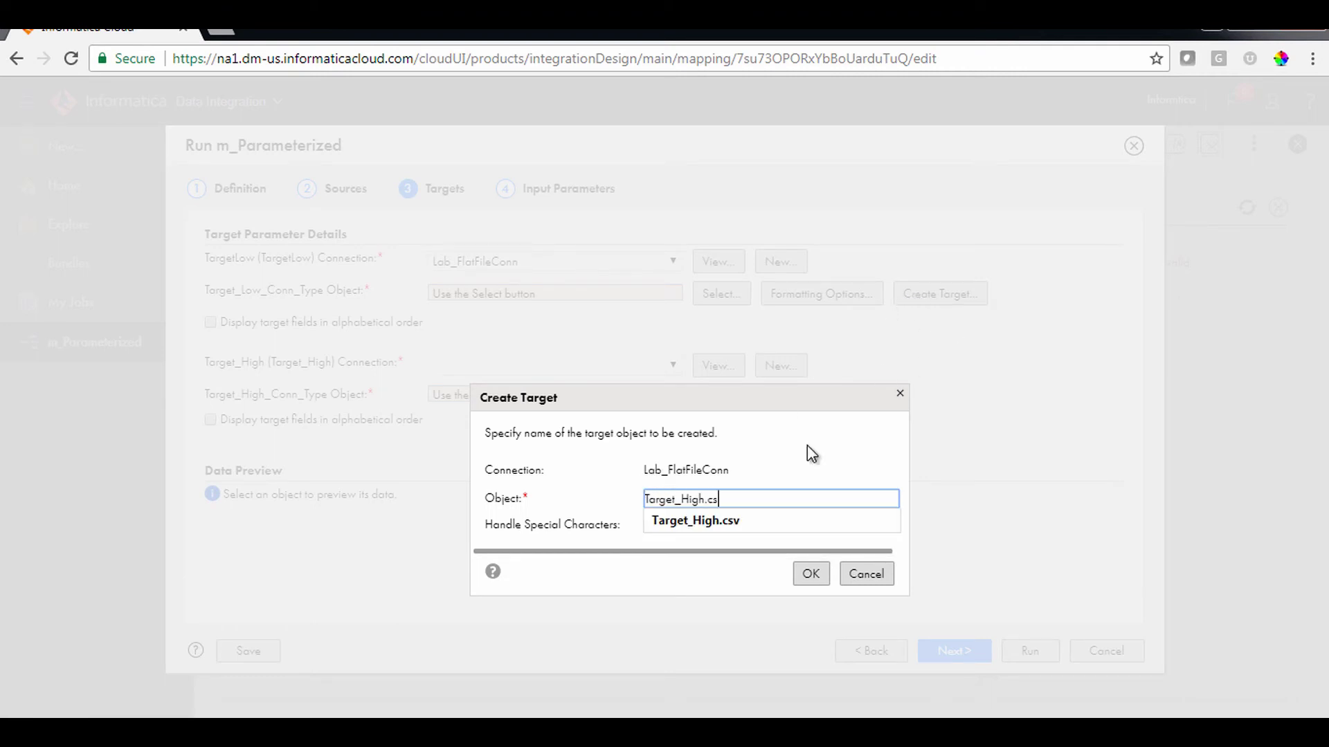
text(v)
click(839, 519)
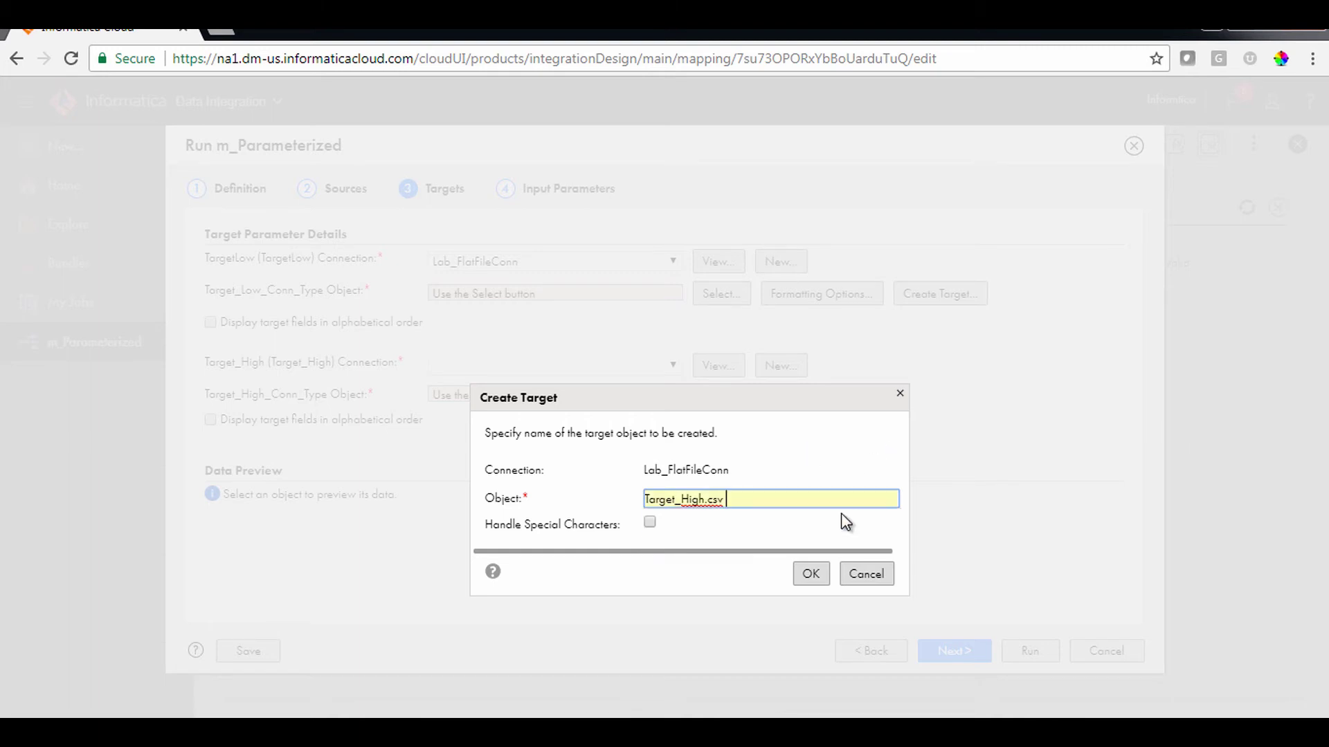
click(806, 581)
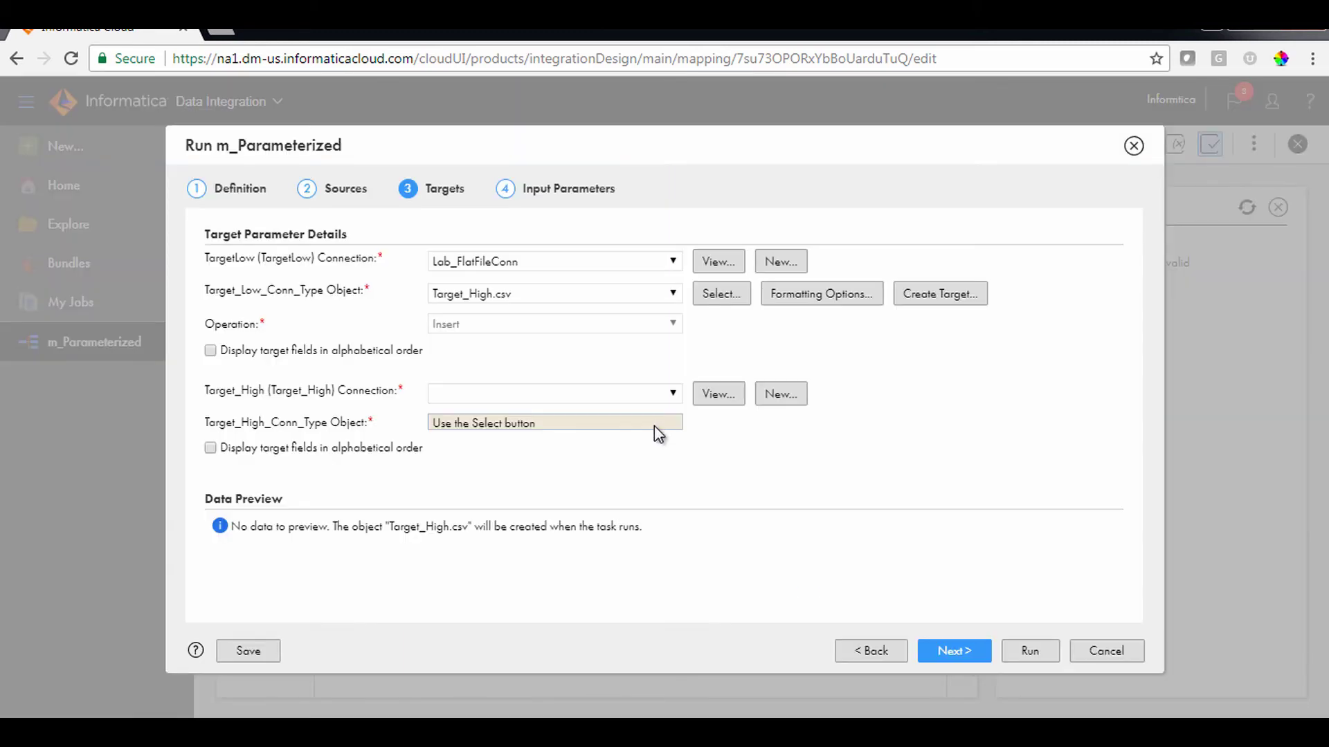
Step: Set the Target_High connection to Lab_FlatFileConn and create a target object named Target_Low.csv for Target_High_Conn_Type
click(668, 394)
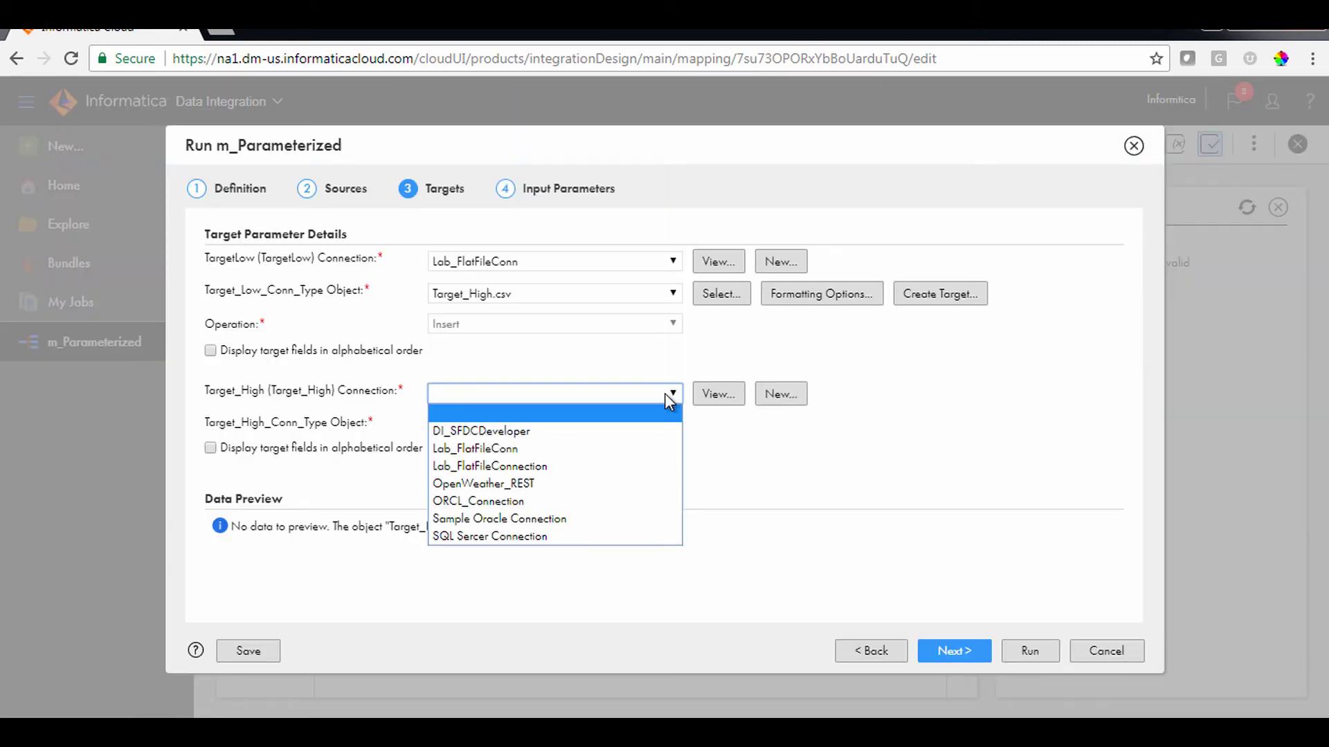
click(612, 450)
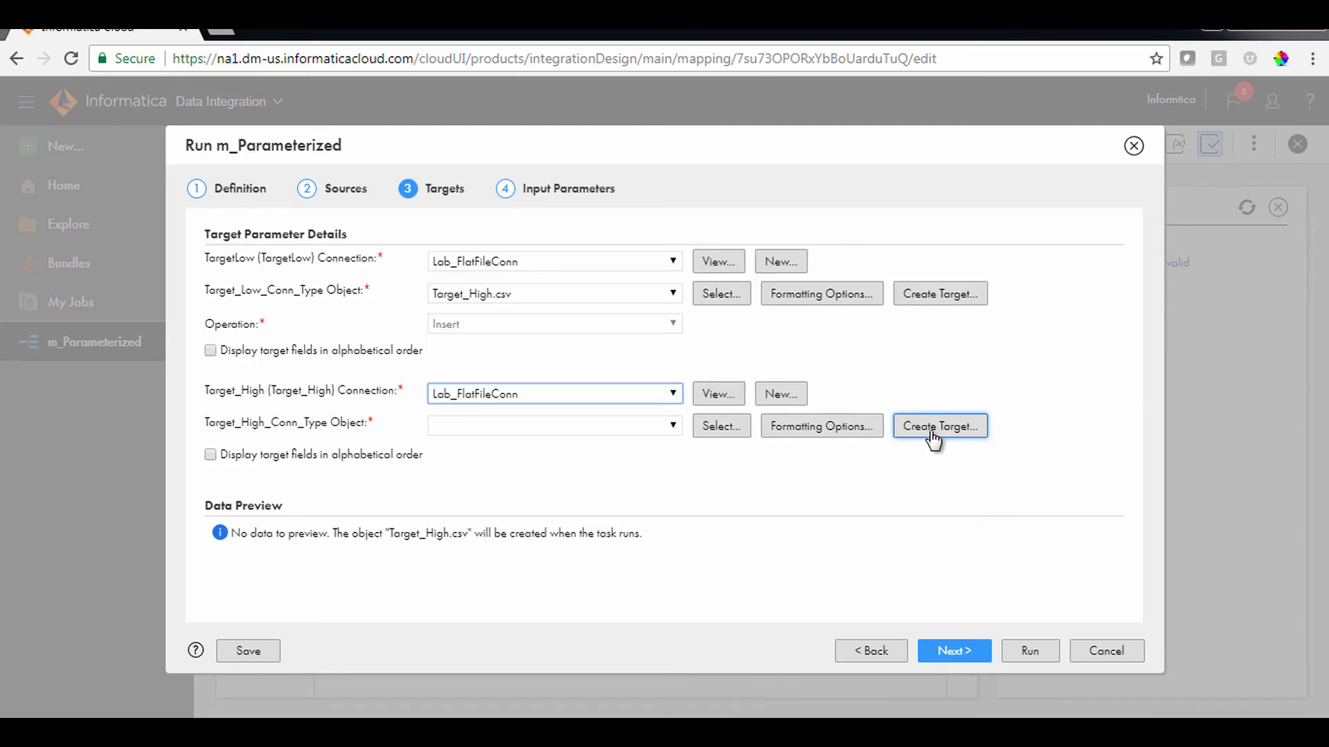
click(936, 435)
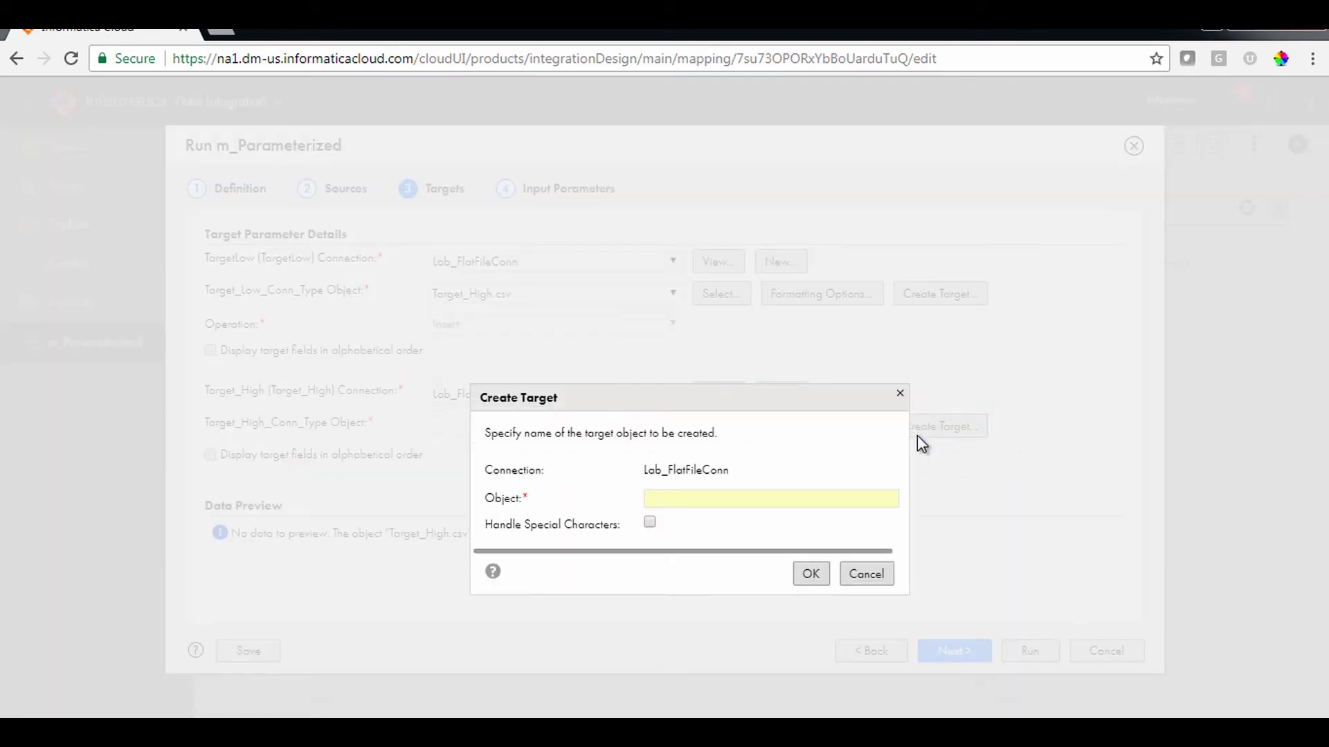
click(761, 495)
click(725, 544)
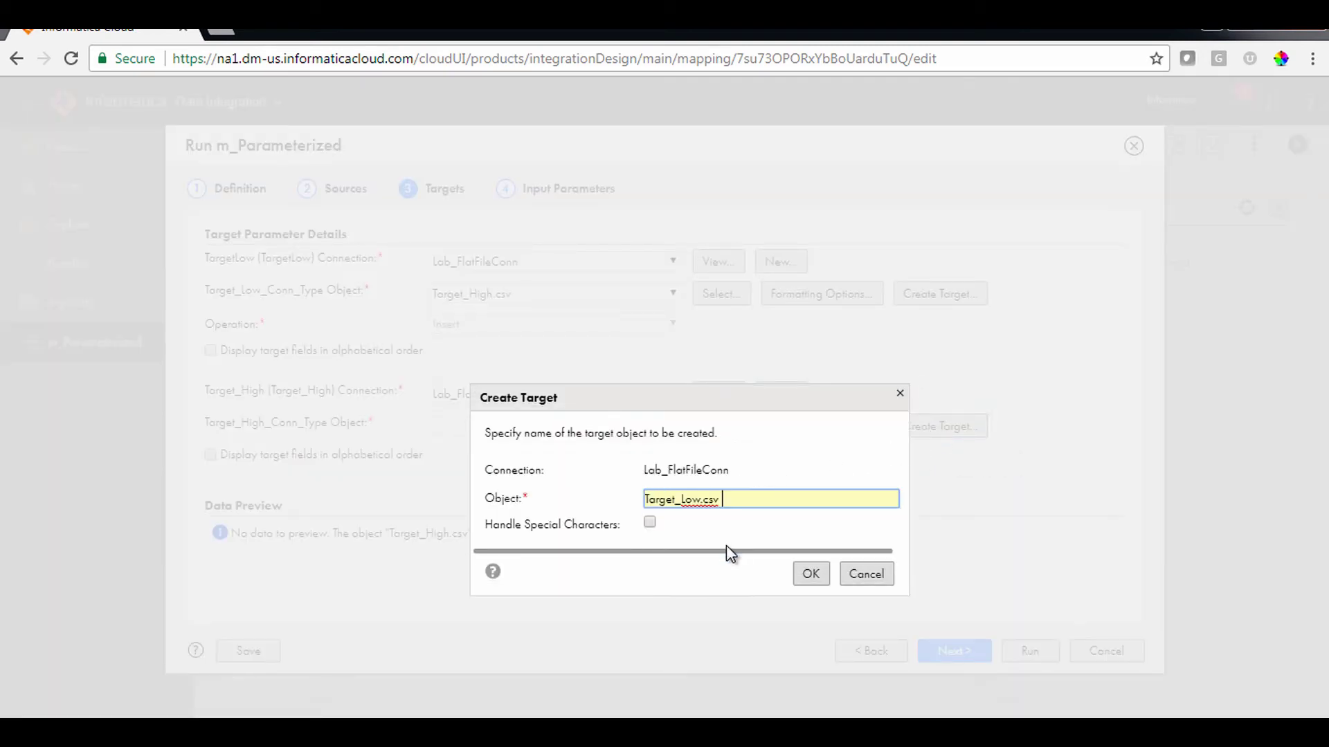
click(814, 590)
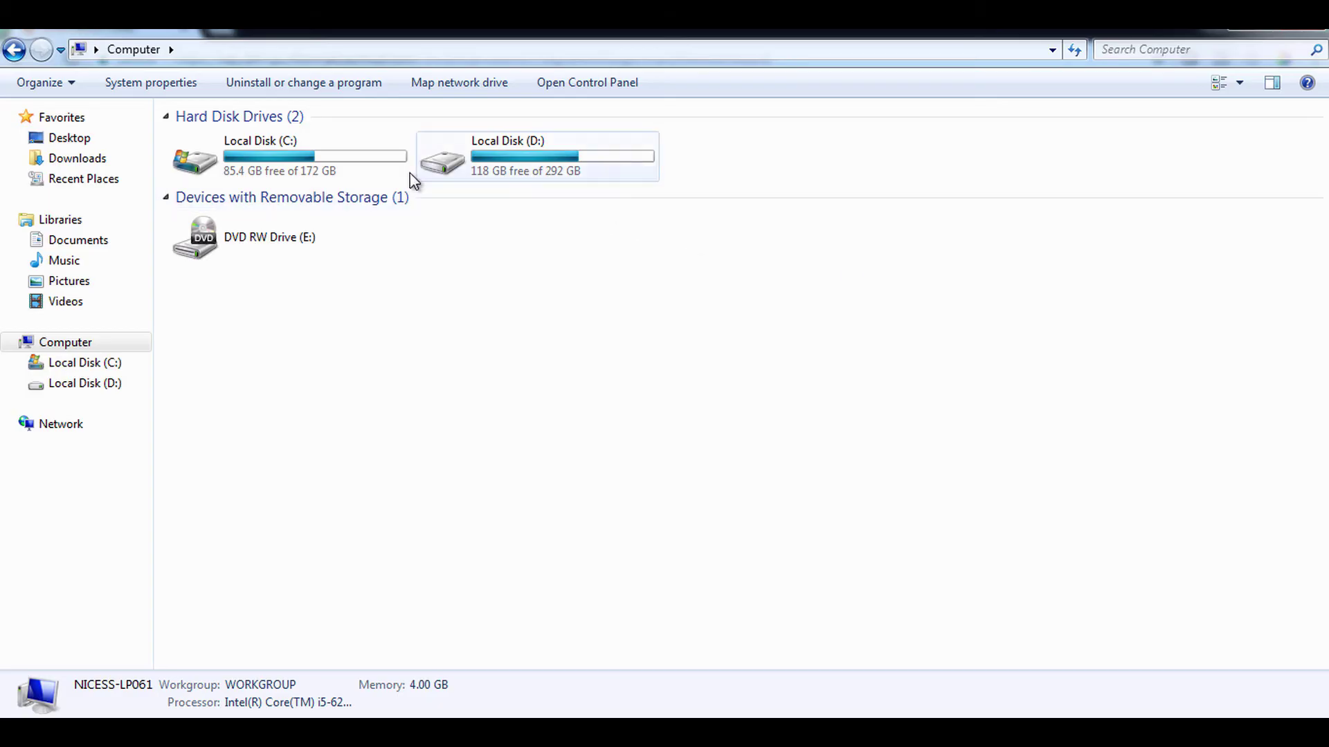
Step: In Windows Explorer, examine the filter parameters in userparameters.txt under C:\Program Files\Informatica Cloud Secure Agent\apps\Data_Integration_Server\data\userparameters, and close the file
click(355, 156)
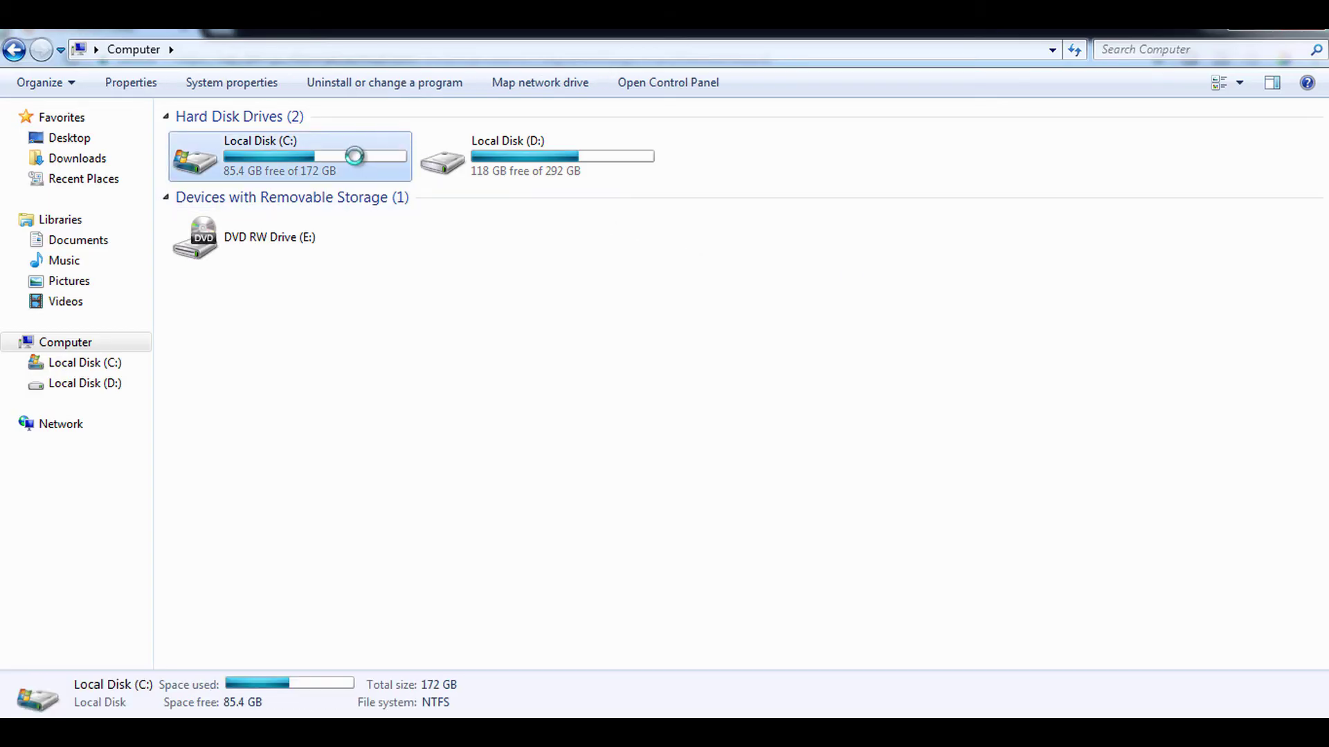
double_click(355, 157)
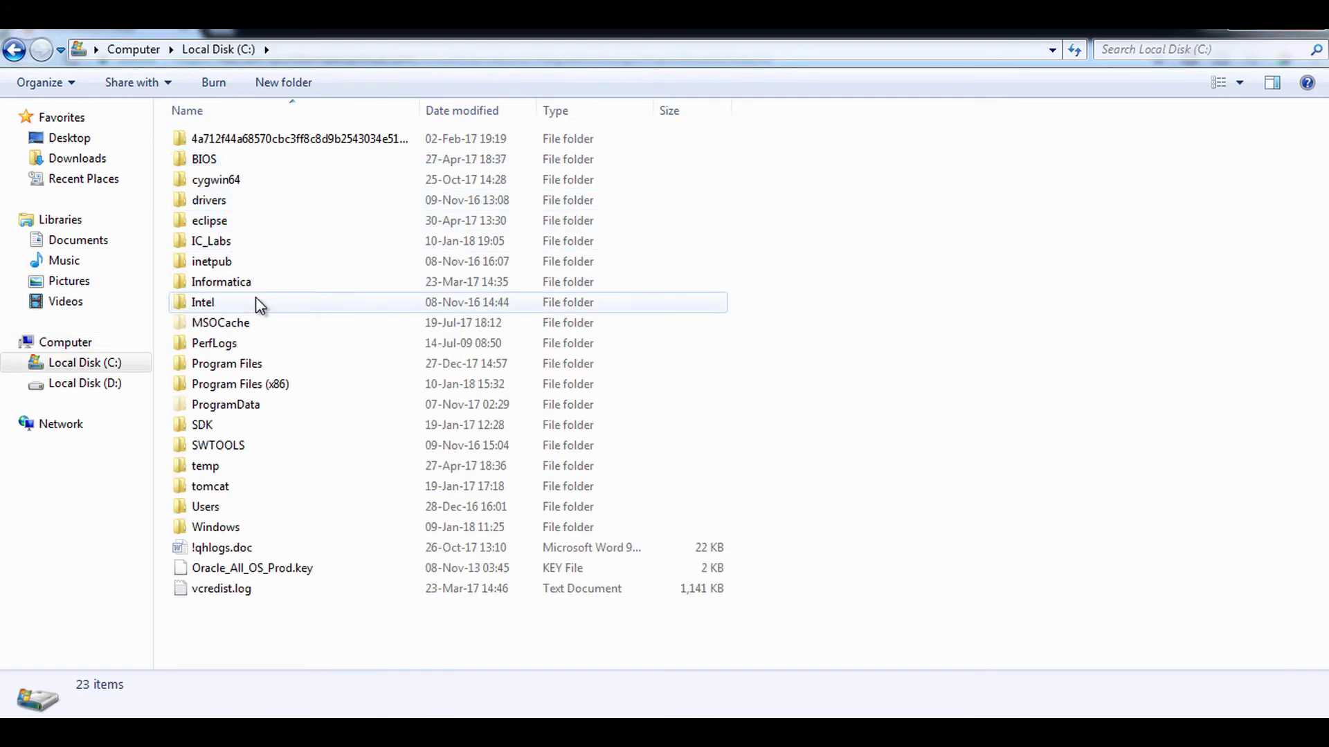
double_click(263, 361)
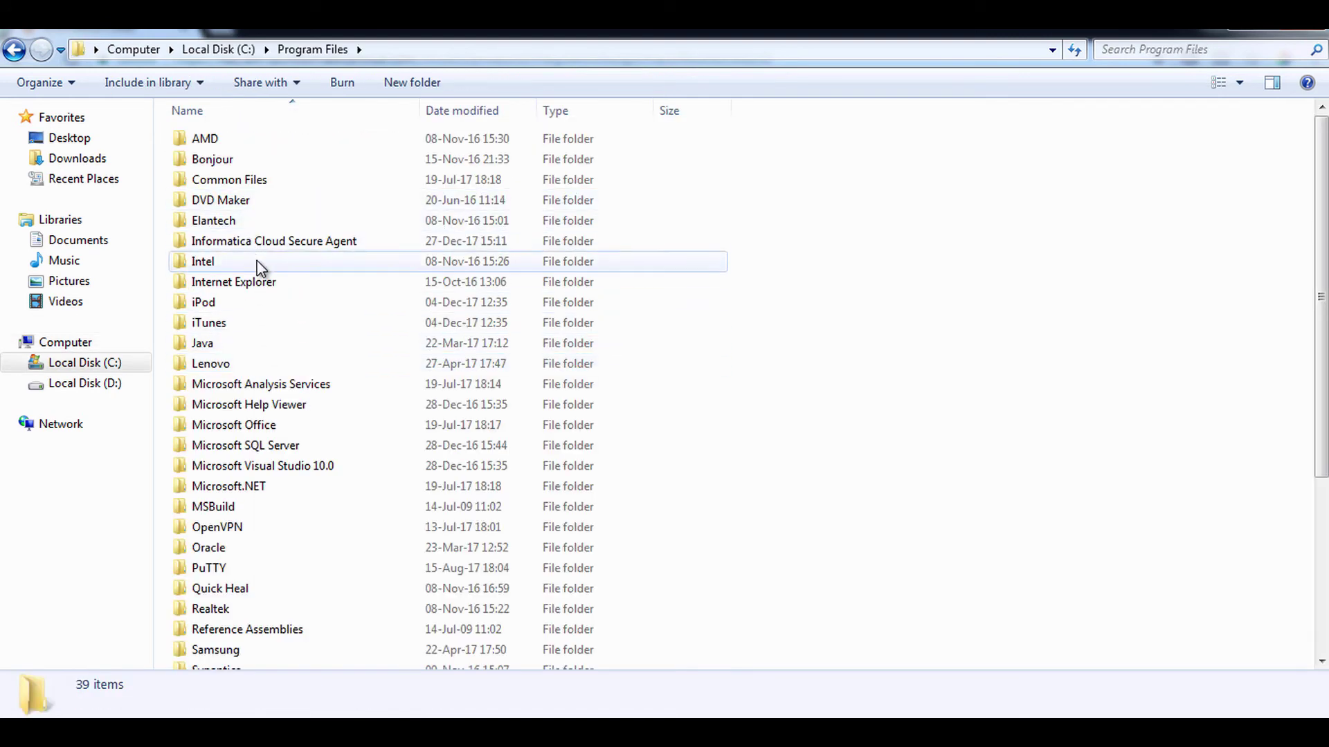
double_click(265, 239)
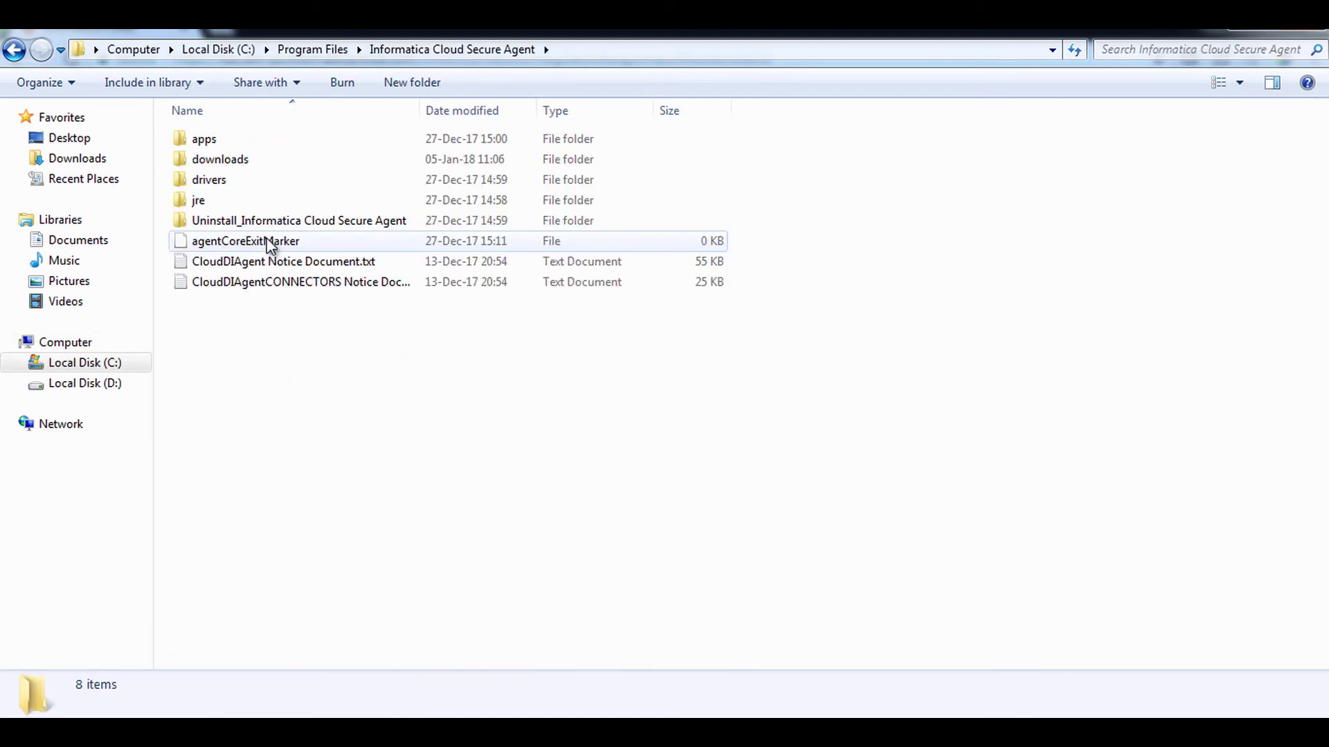
click(247, 142)
double_click(247, 142)
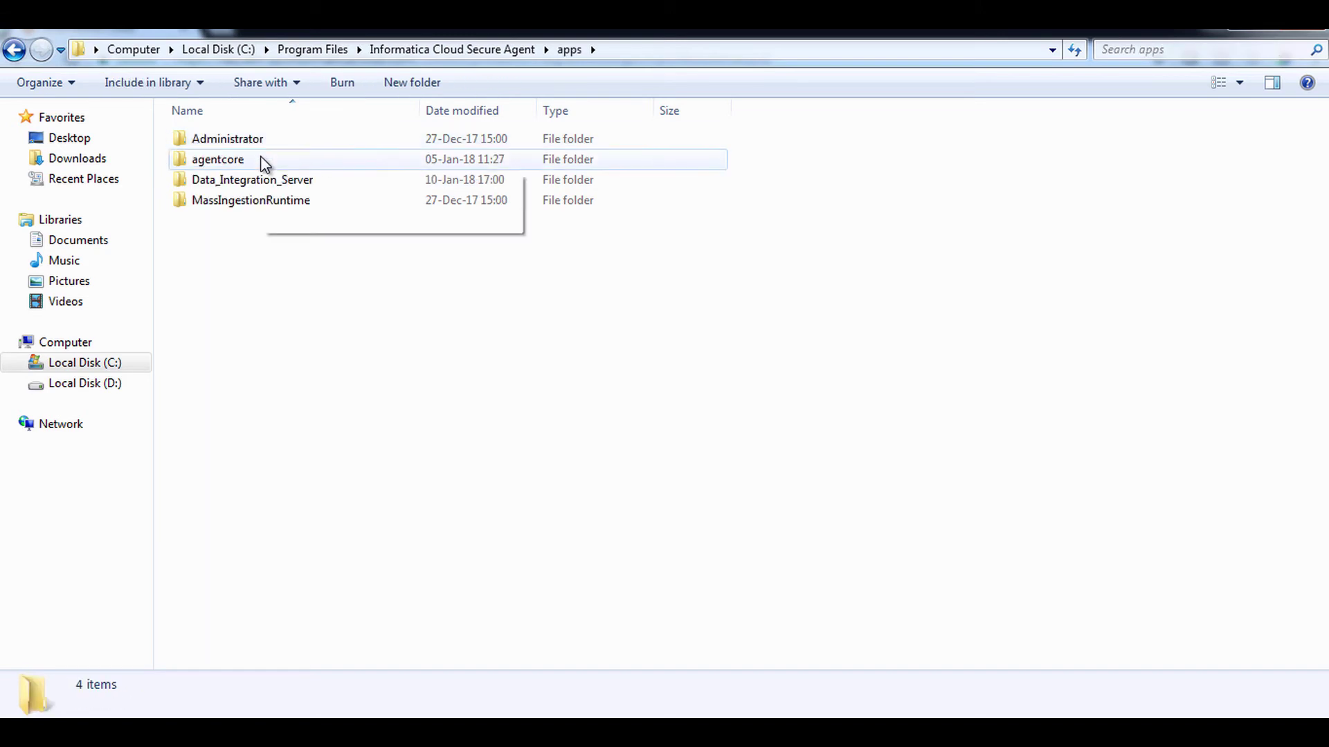
double_click(263, 179)
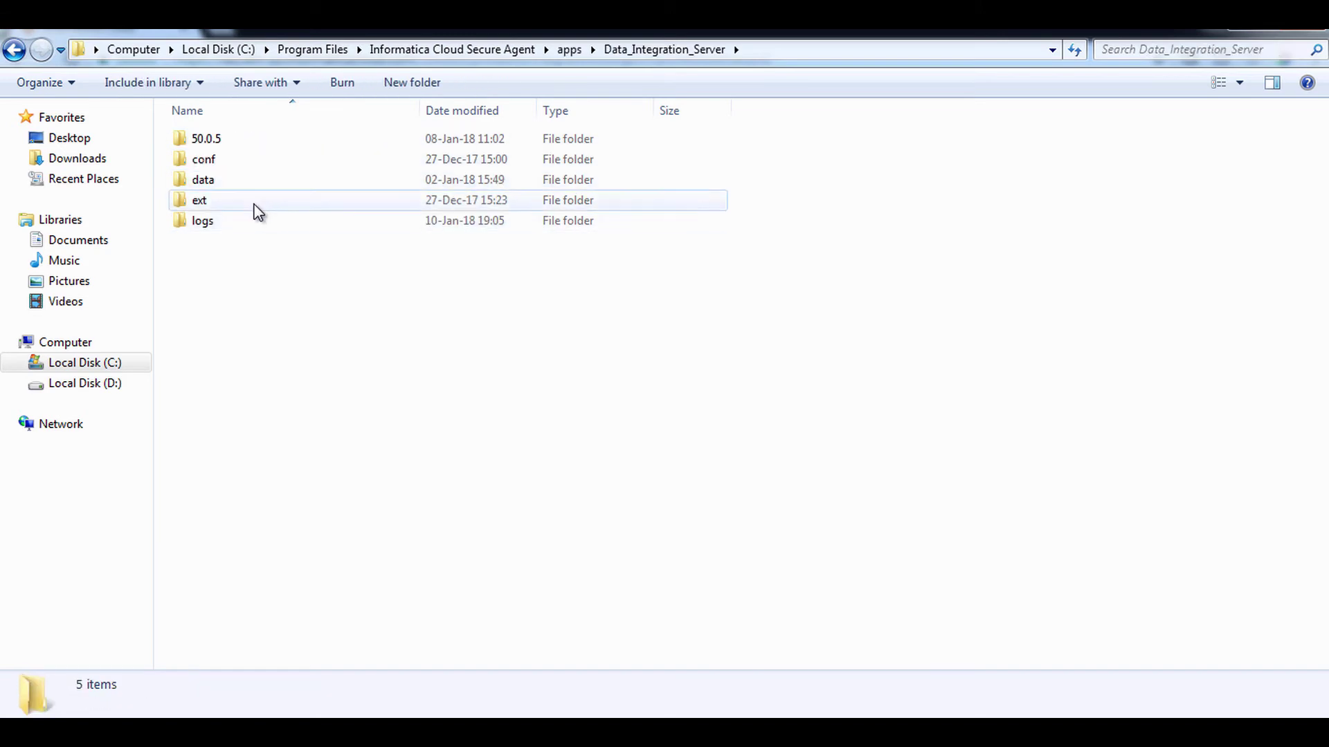
double_click(254, 183)
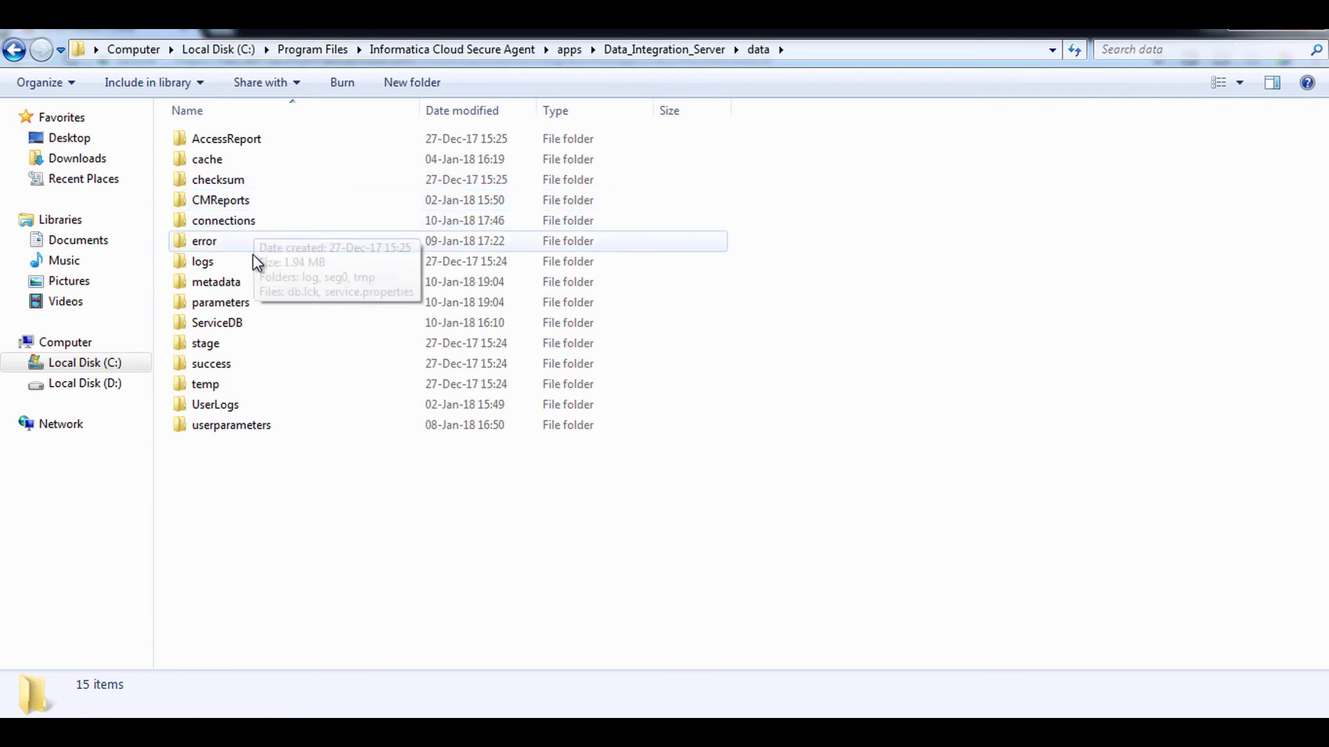
double_click(234, 424)
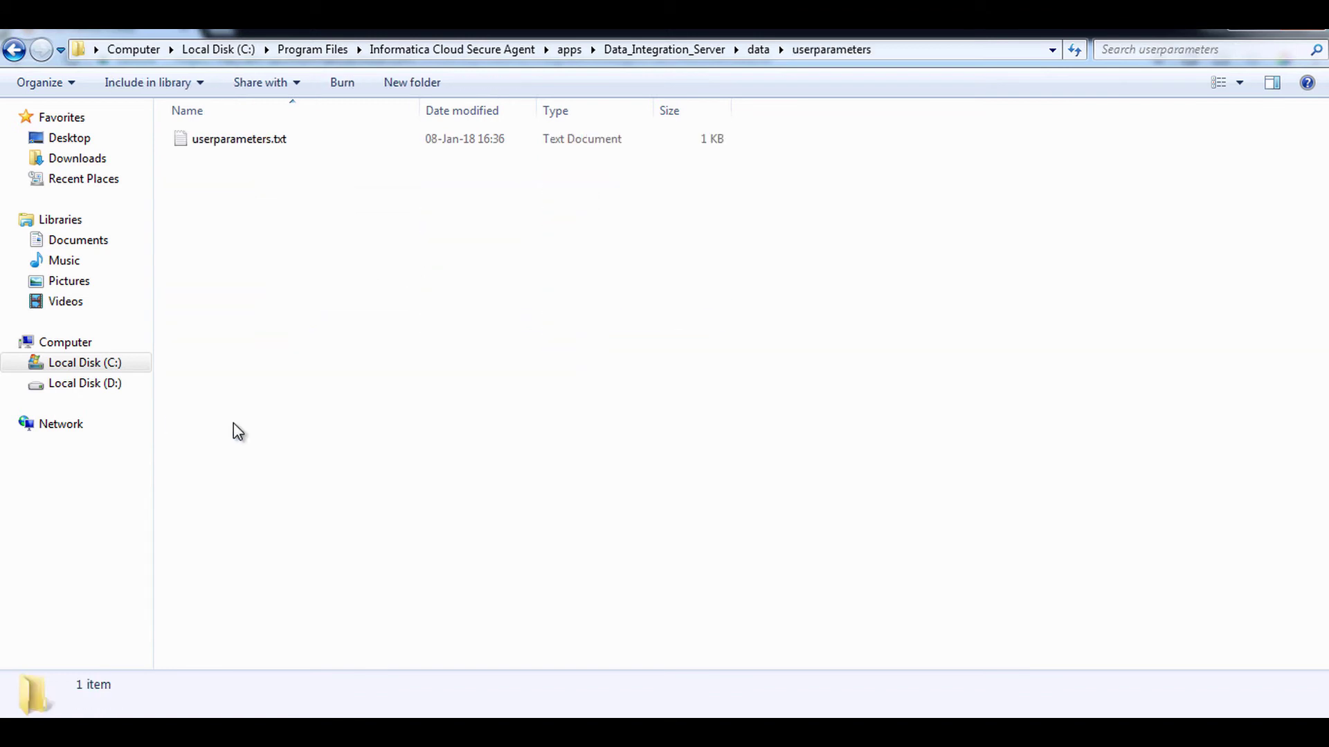
click(292, 144)
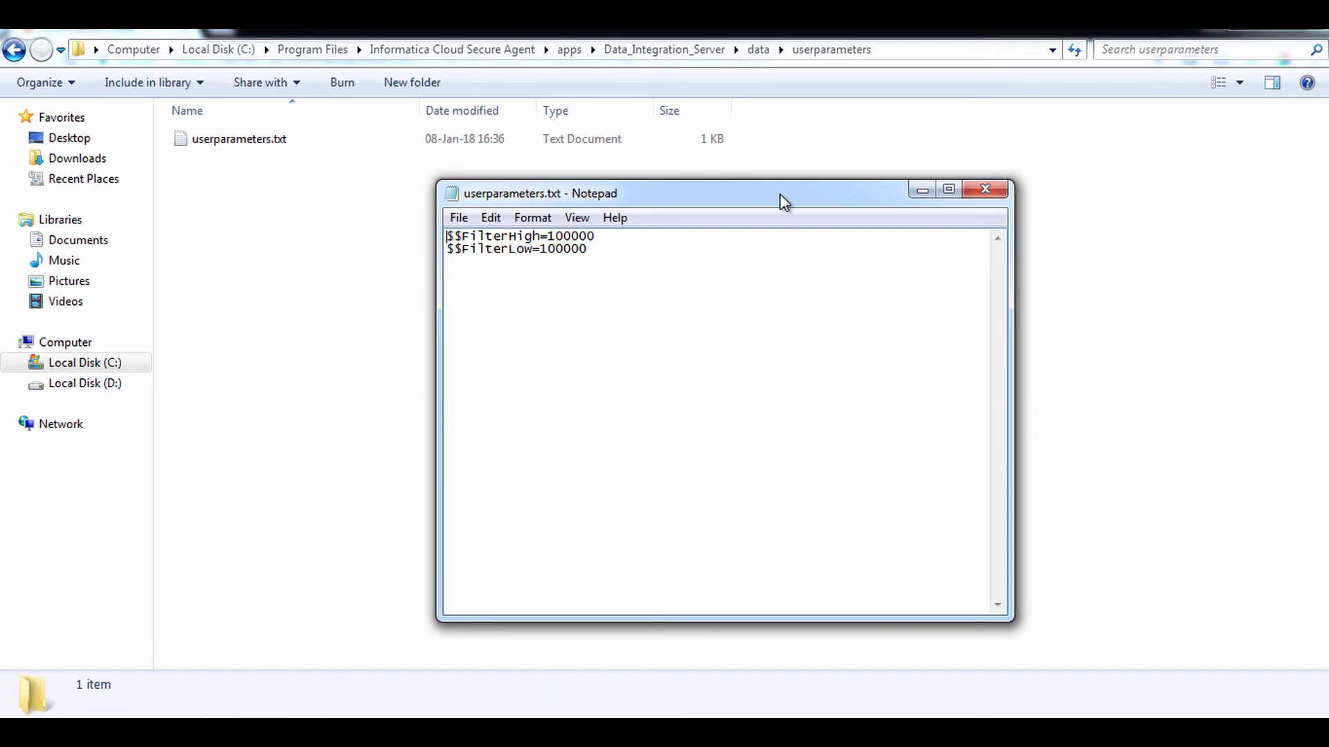
click(978, 194)
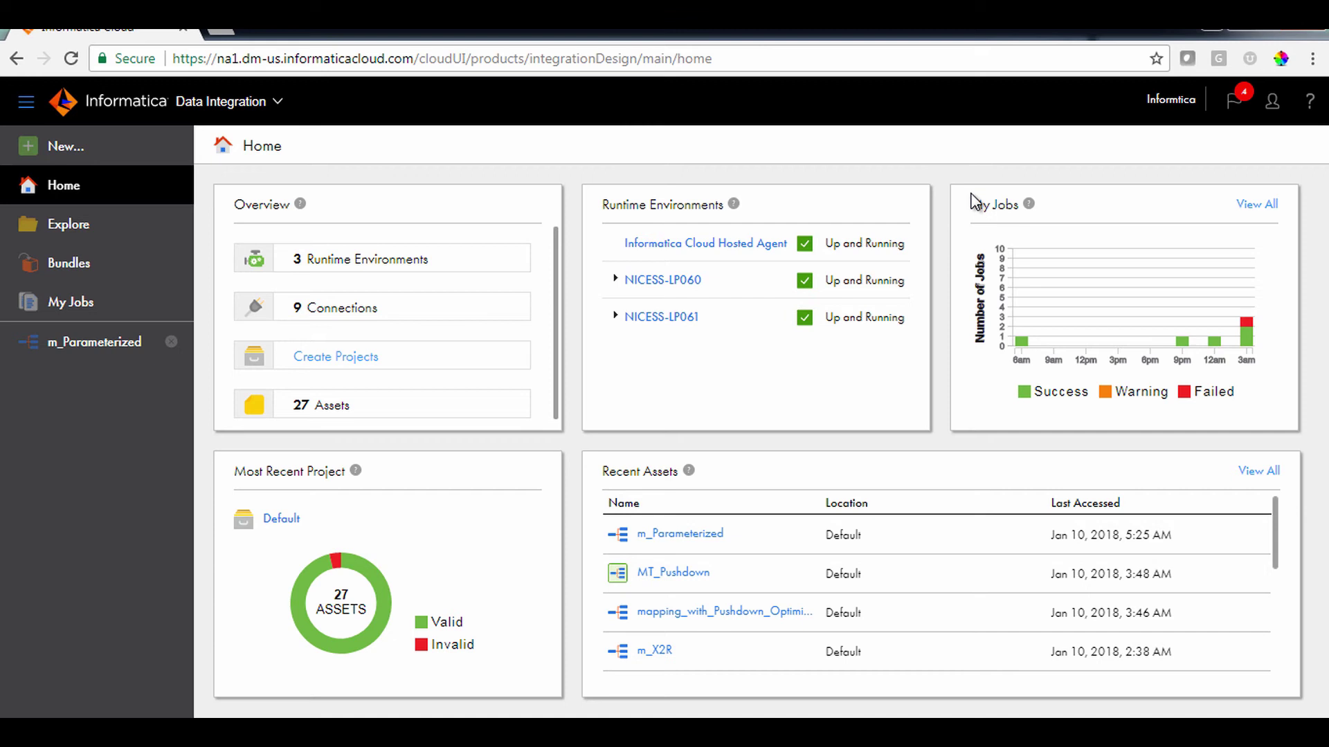
Step: Reopen the m_Parameterized mapping from the recent assets and start a new mapping task based on it
click(717, 550)
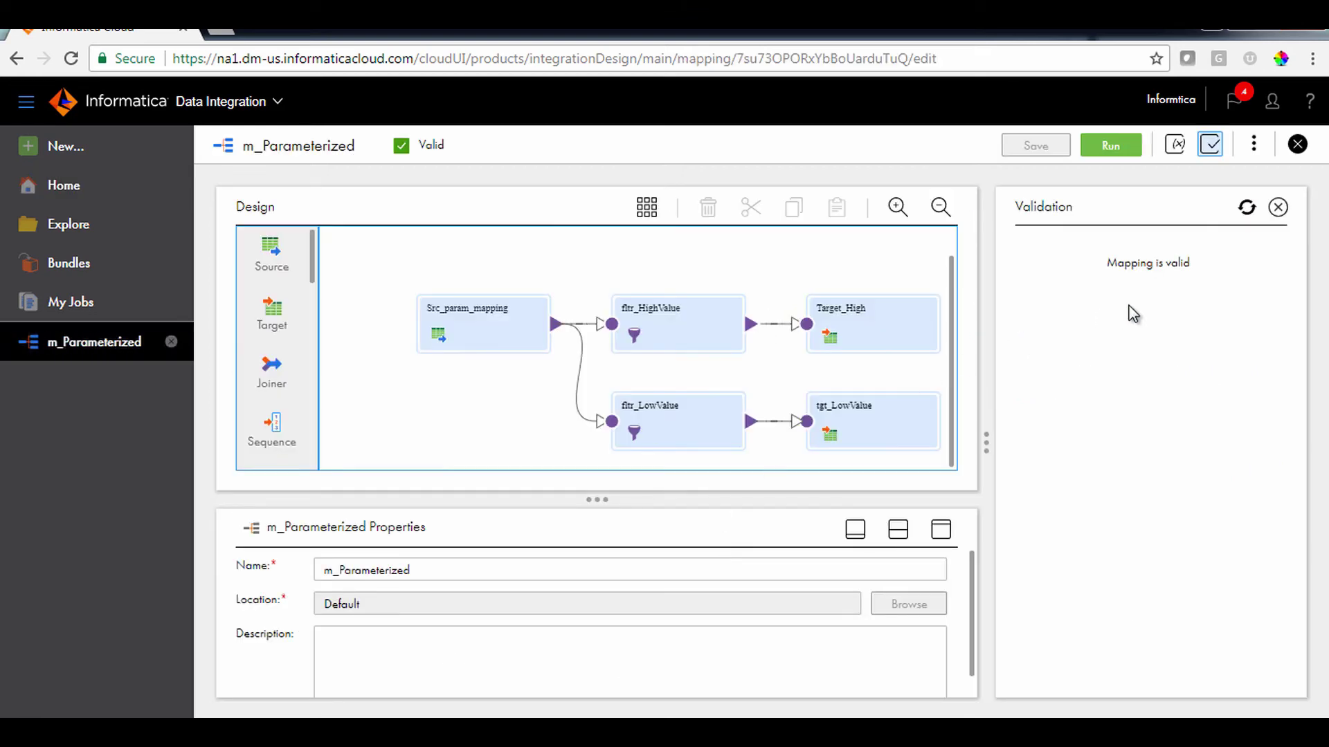
click(1278, 208)
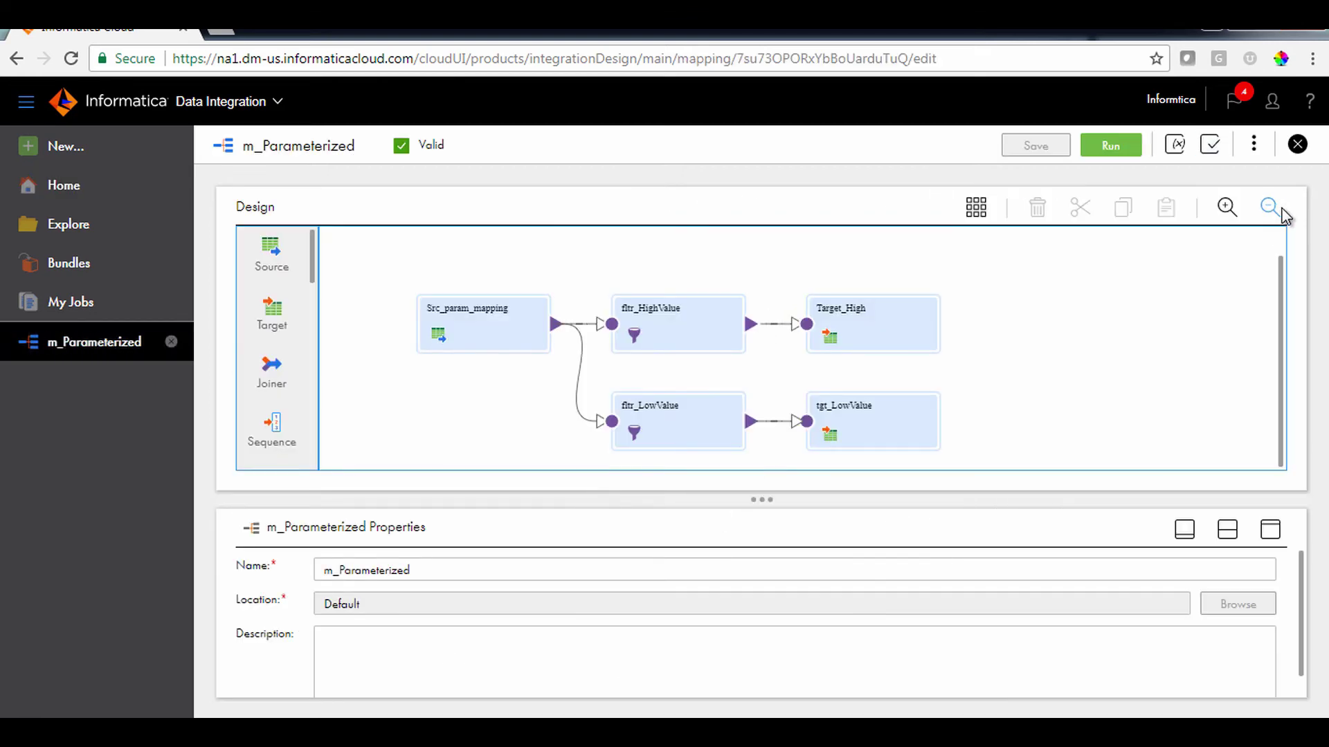
click(1253, 147)
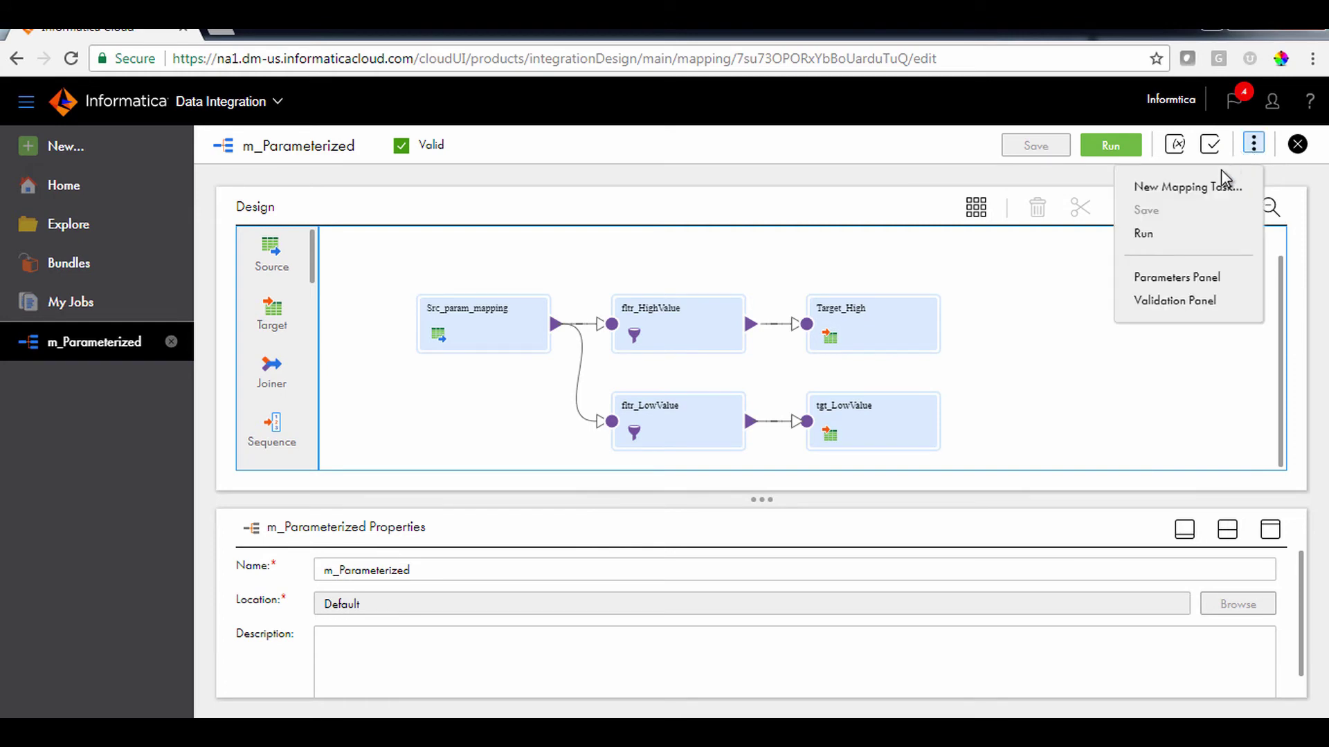
click(1184, 186)
Step: Name the task Parameterized Mapping Configuration, set its runtime environment to NICESS-LP061, and continue to the source settings
drag(546, 263, 279, 268)
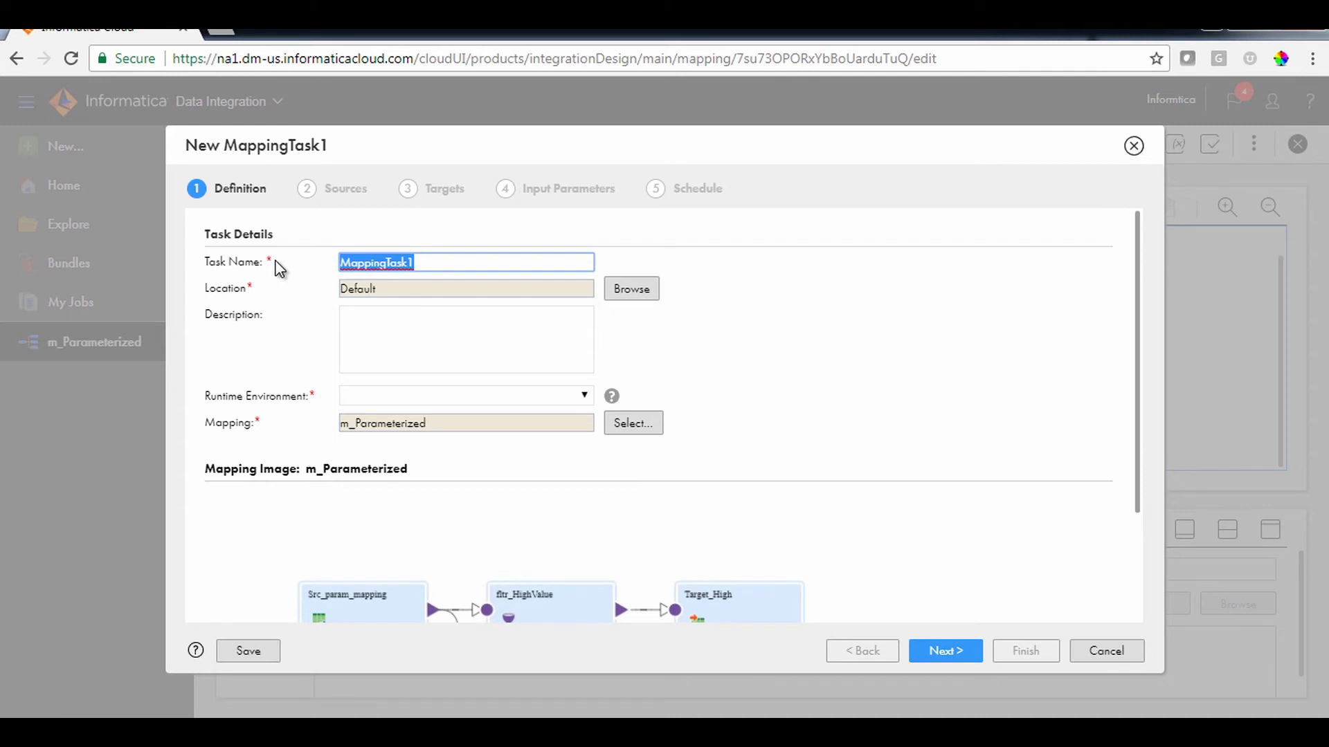
text(P)
key(Down)
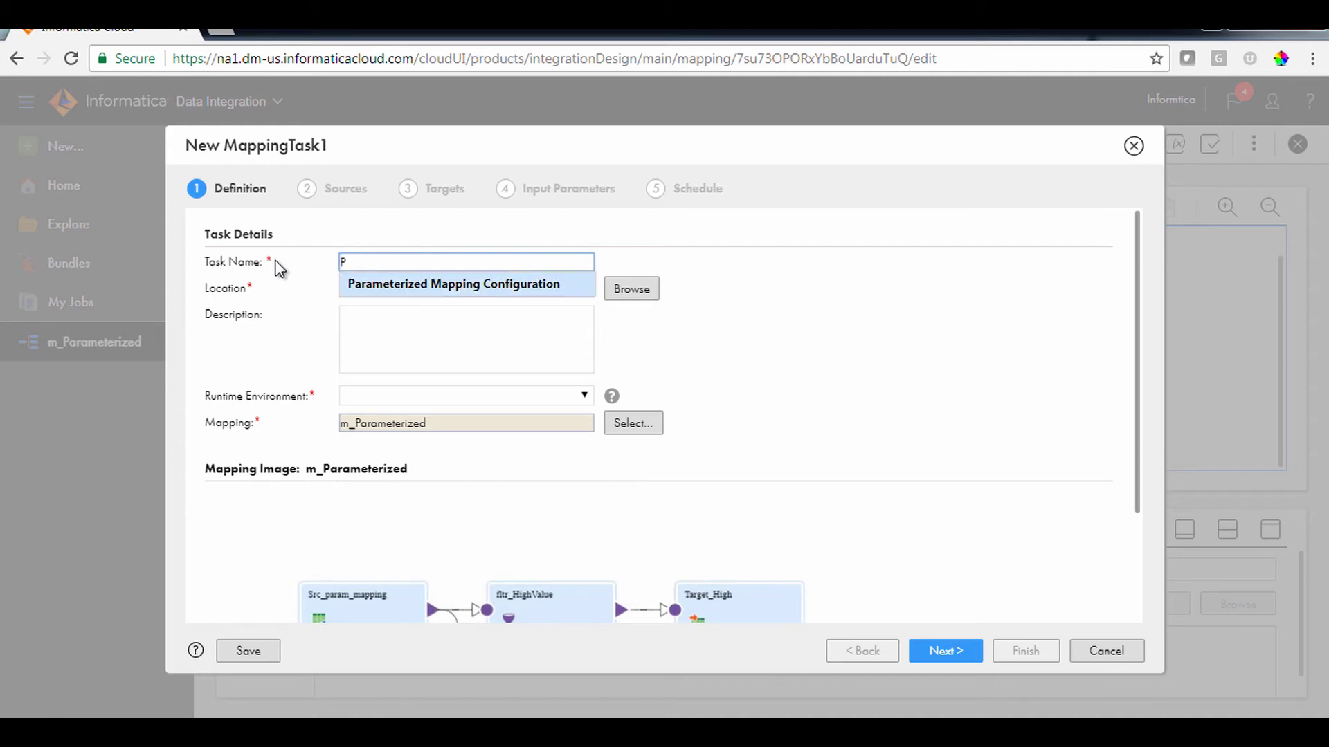
key(Return)
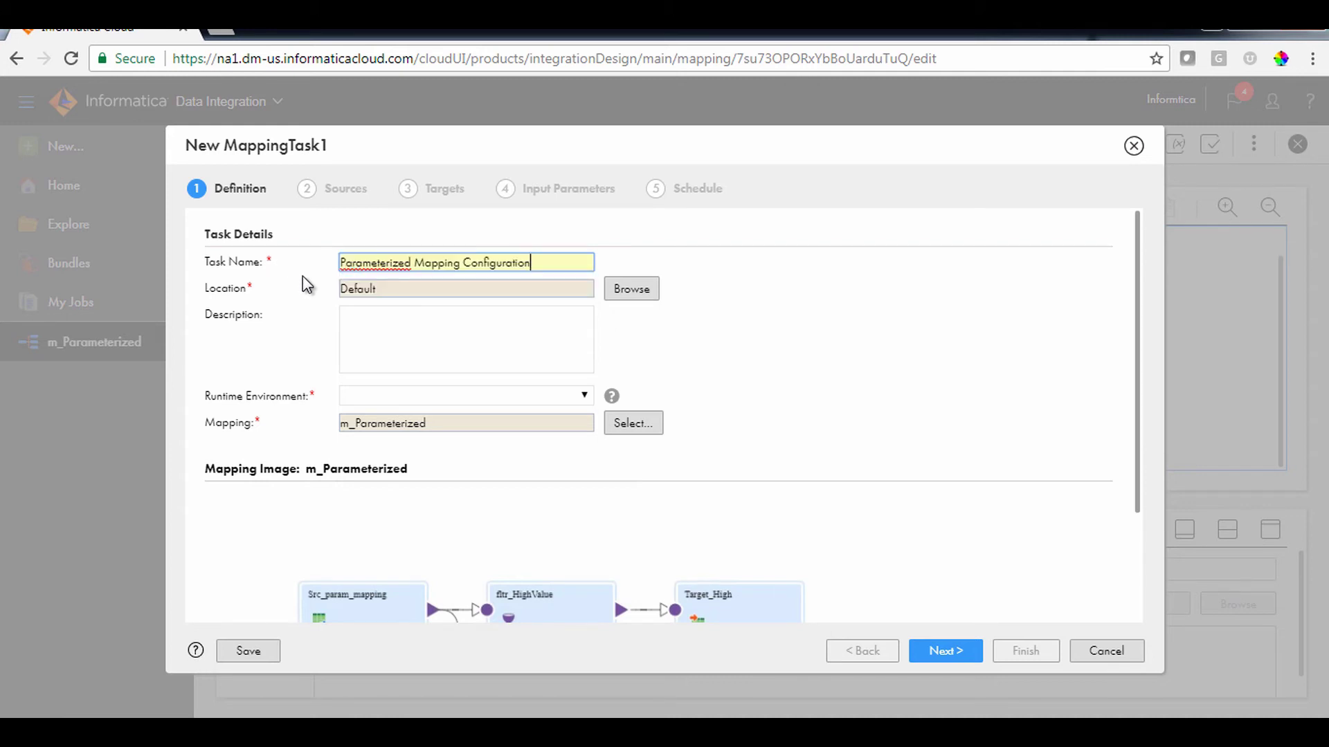
click(516, 399)
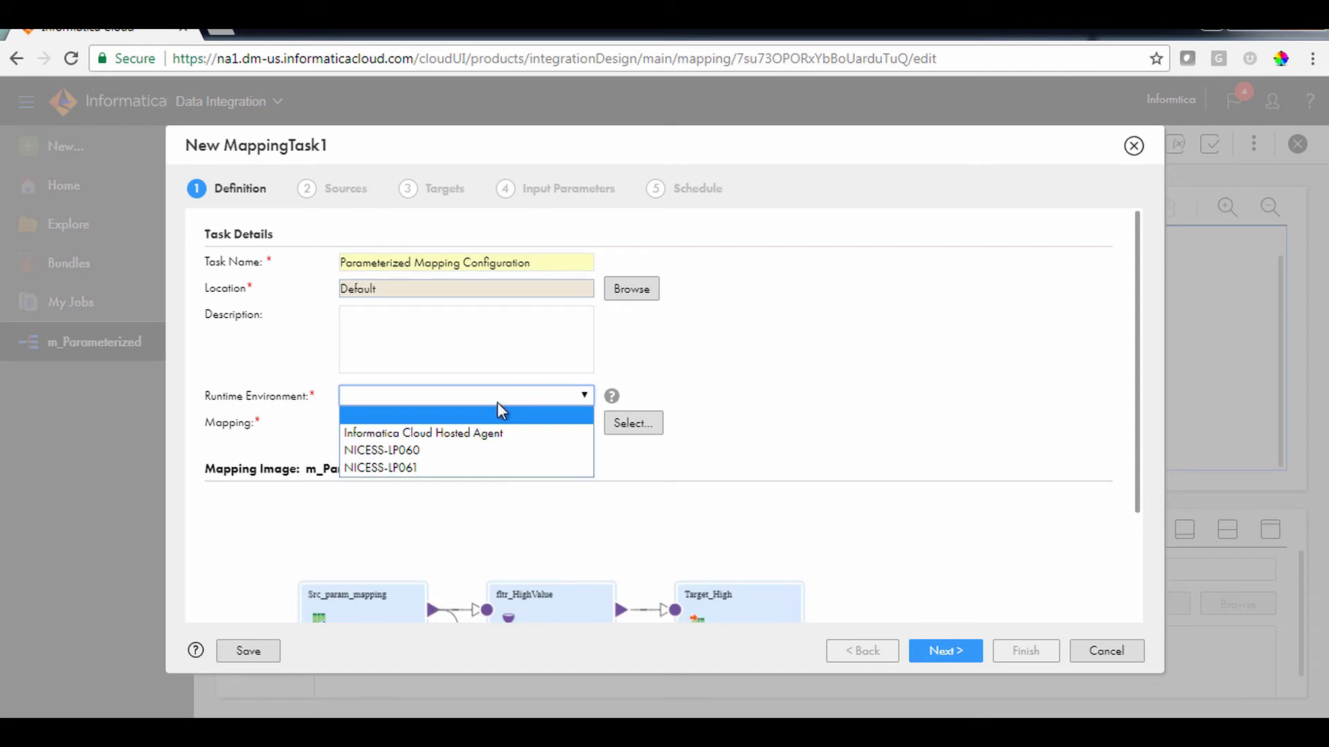
click(455, 468)
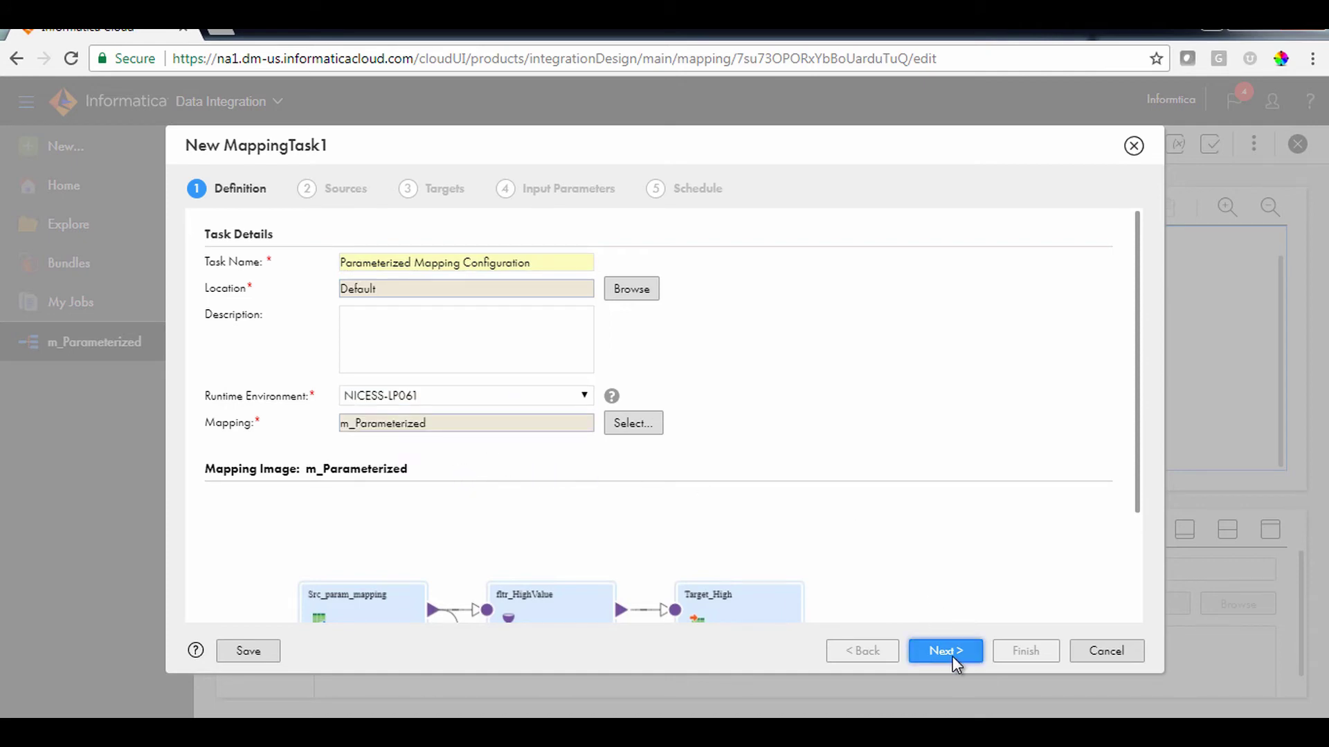
click(952, 654)
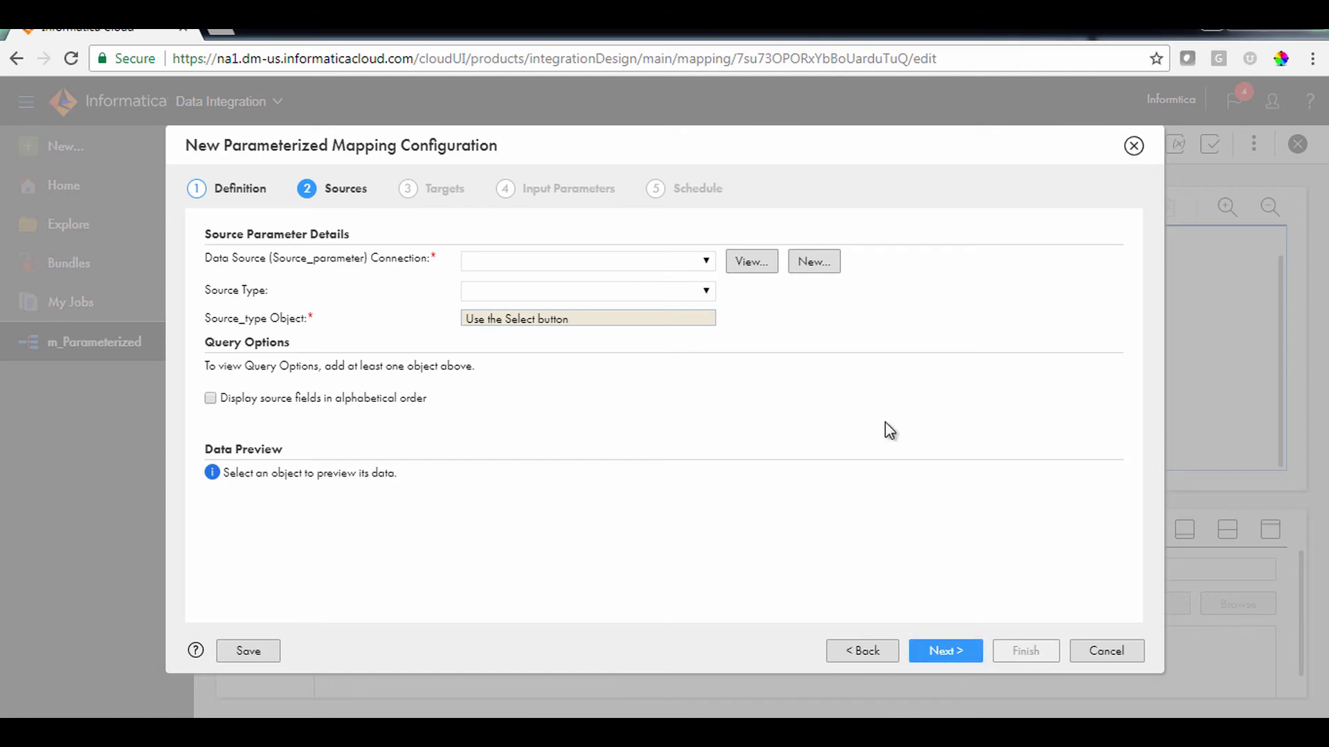
Step: Set the task's source connection to DI_SFDCDeveloper, find and choose Opportunity as the source object, and continue to the target settings
click(707, 263)
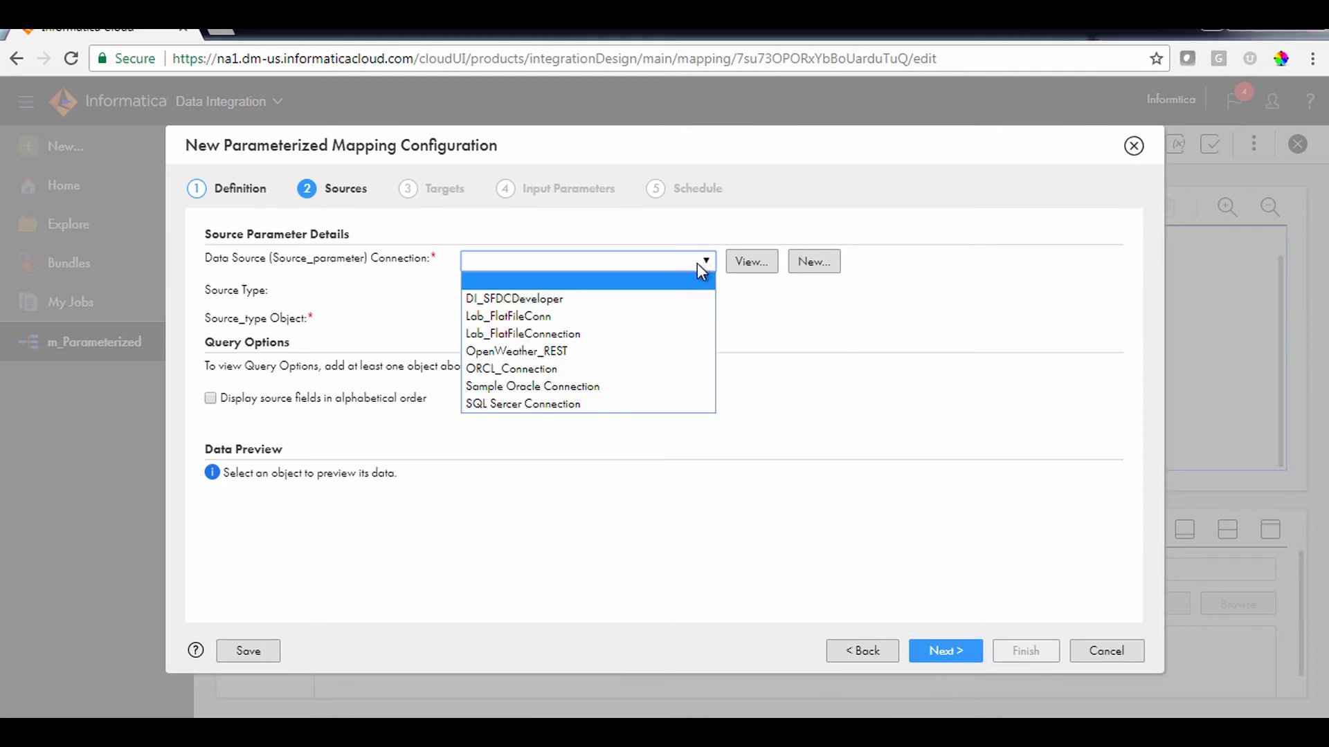
click(684, 299)
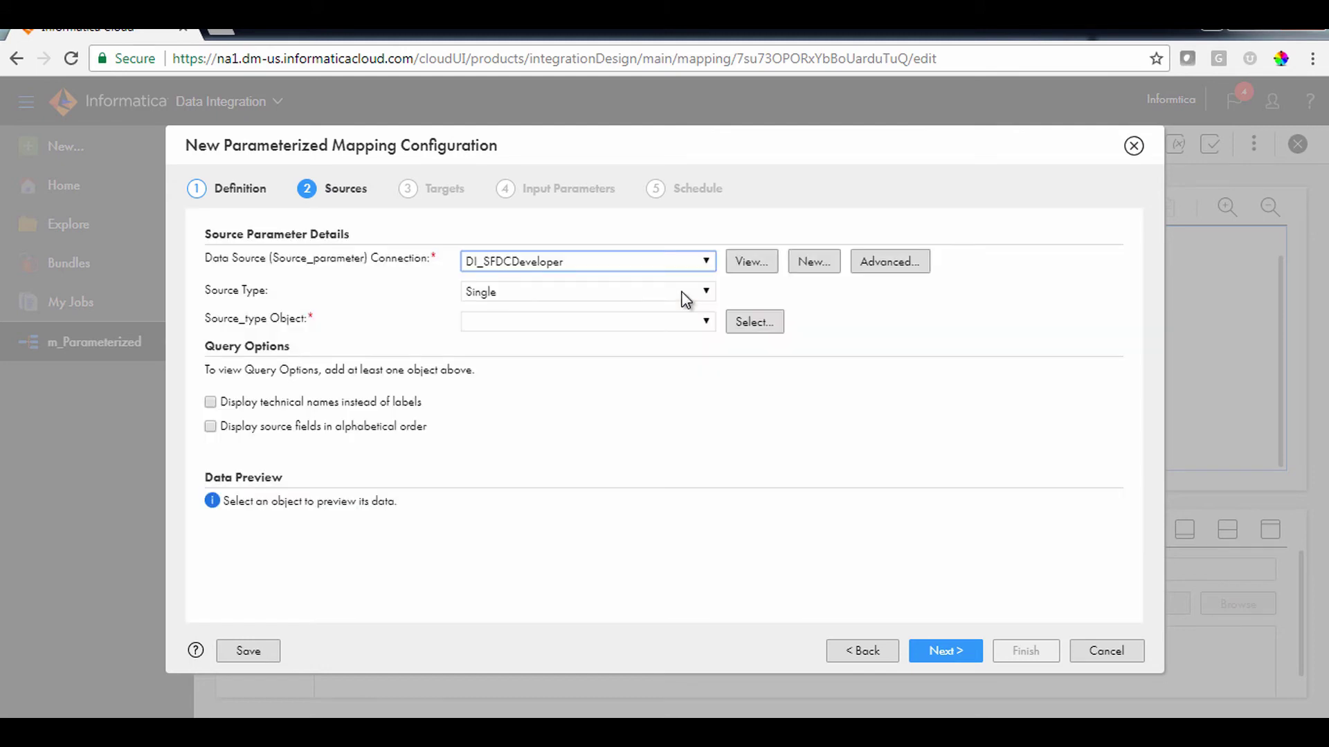
click(769, 324)
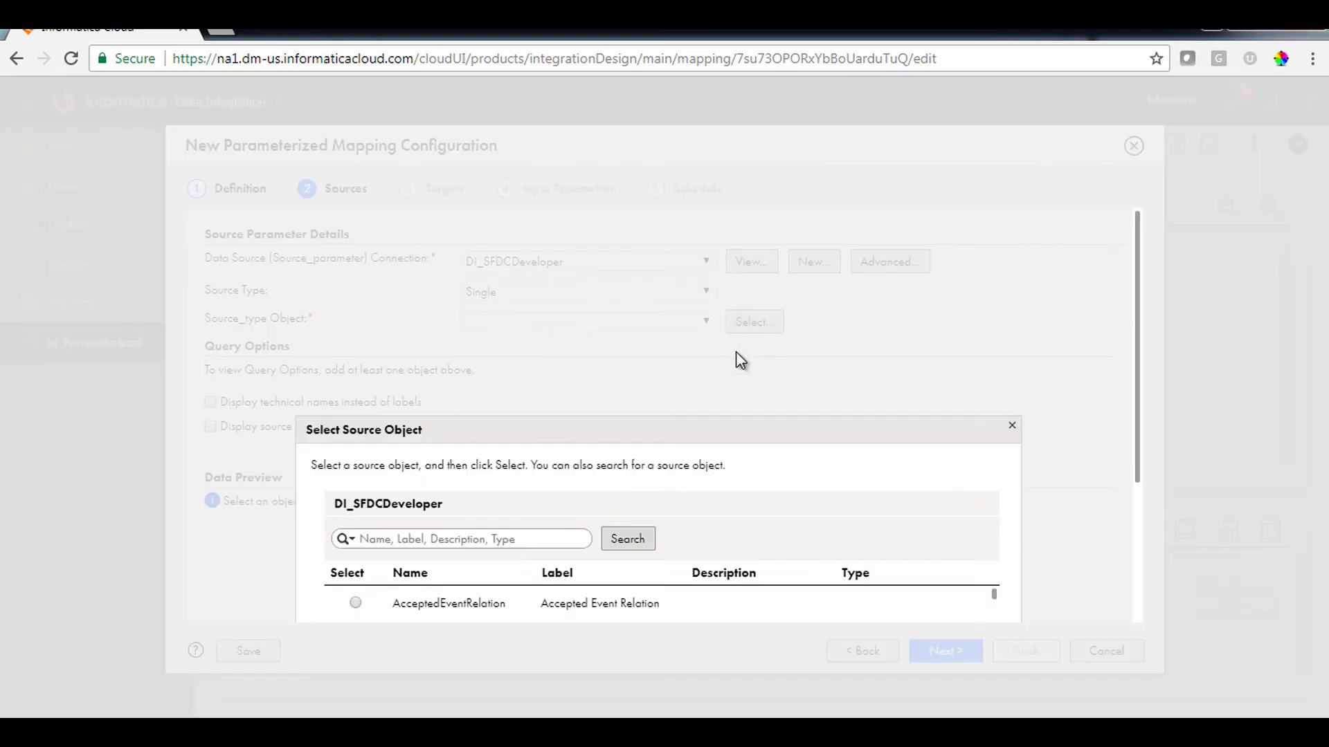
scroll(1082, 367, down, 3)
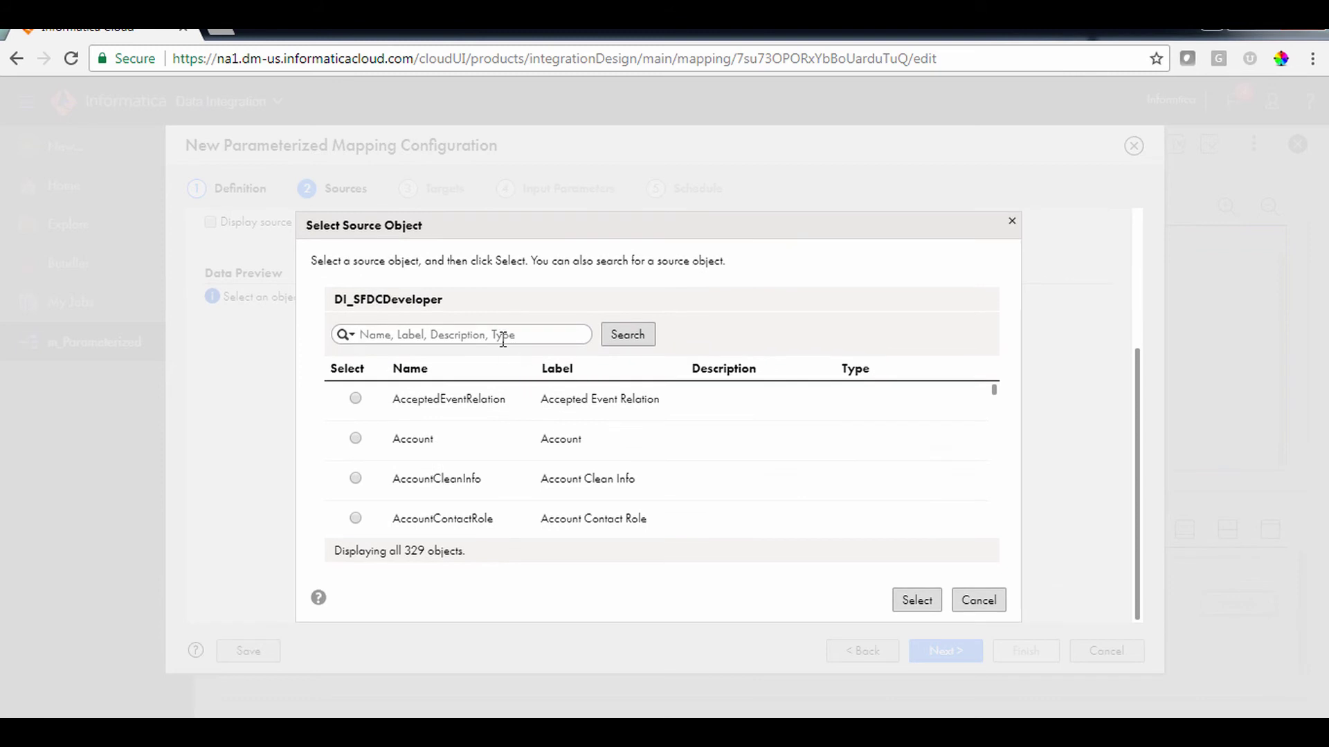
text(opport)
click(609, 336)
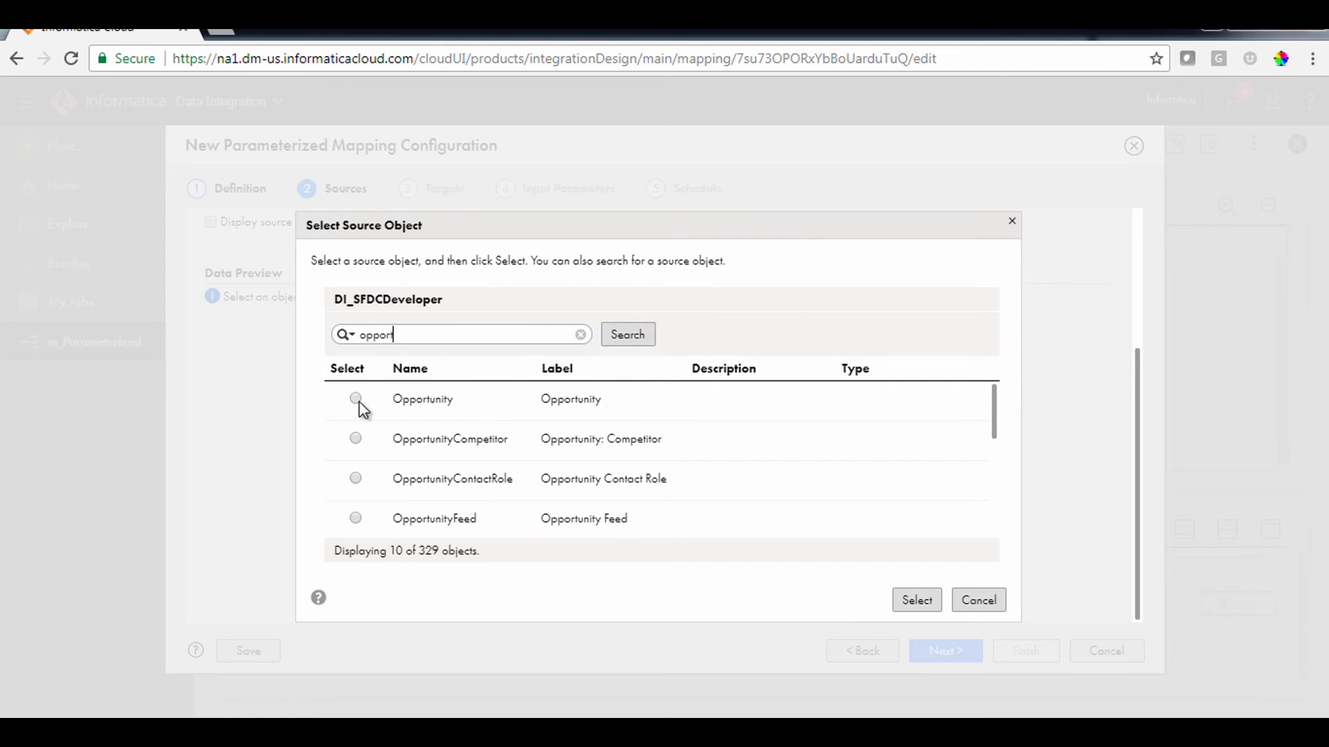
click(356, 399)
click(925, 602)
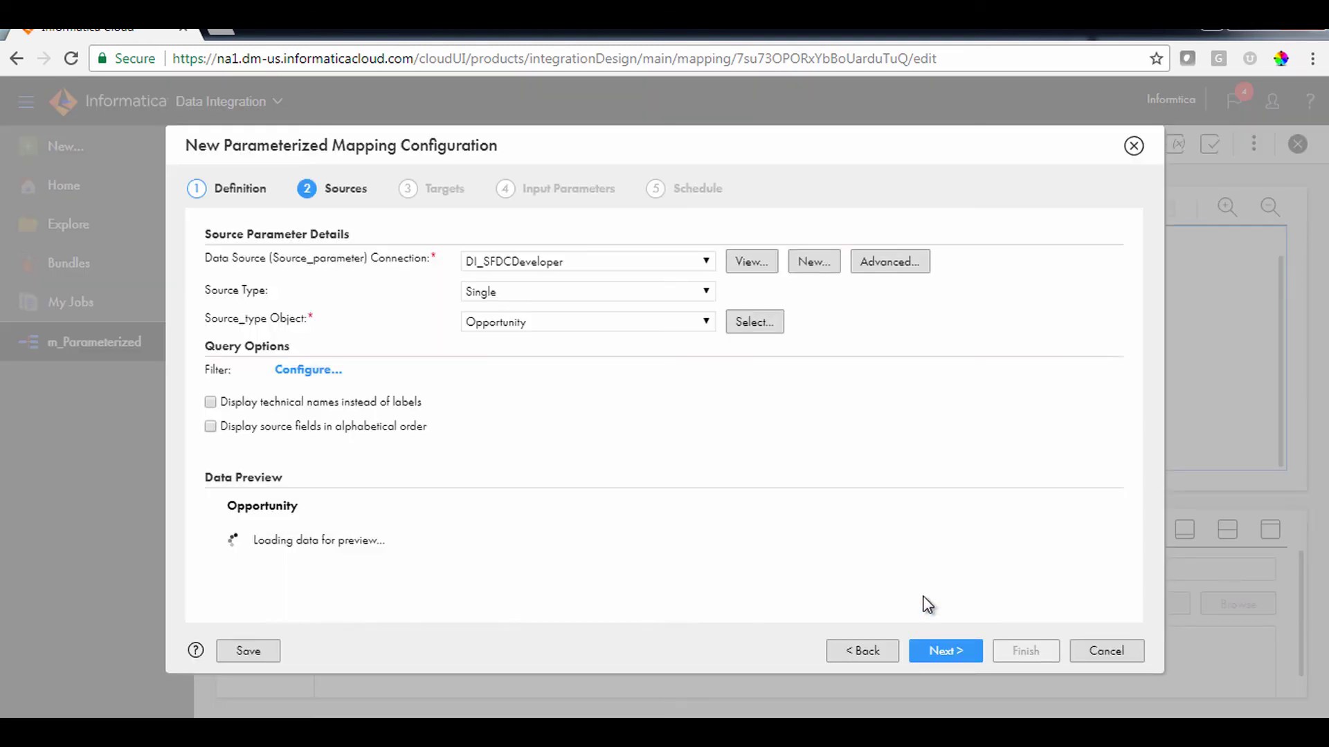
click(955, 649)
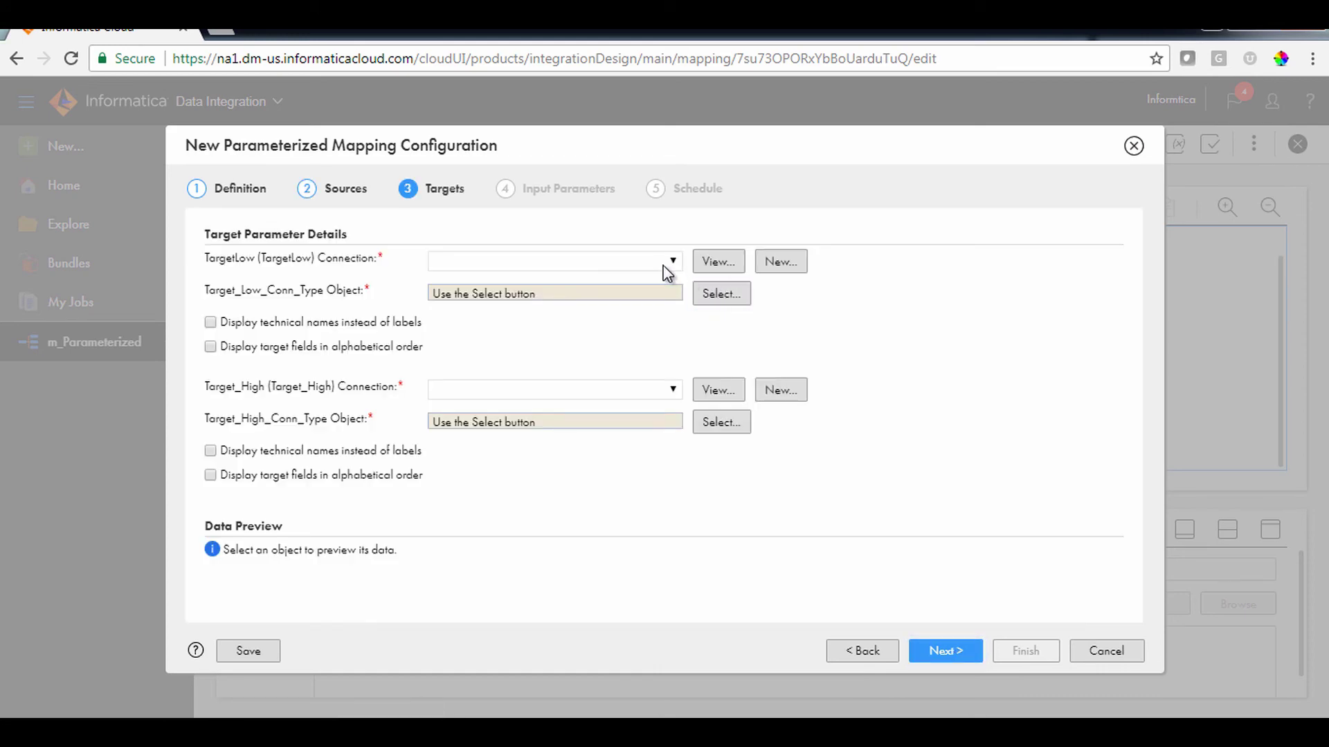
Step: Set the TargetLow connection to Lab_FlatFileConn and choose Target_Low.csv as its target object
click(666, 270)
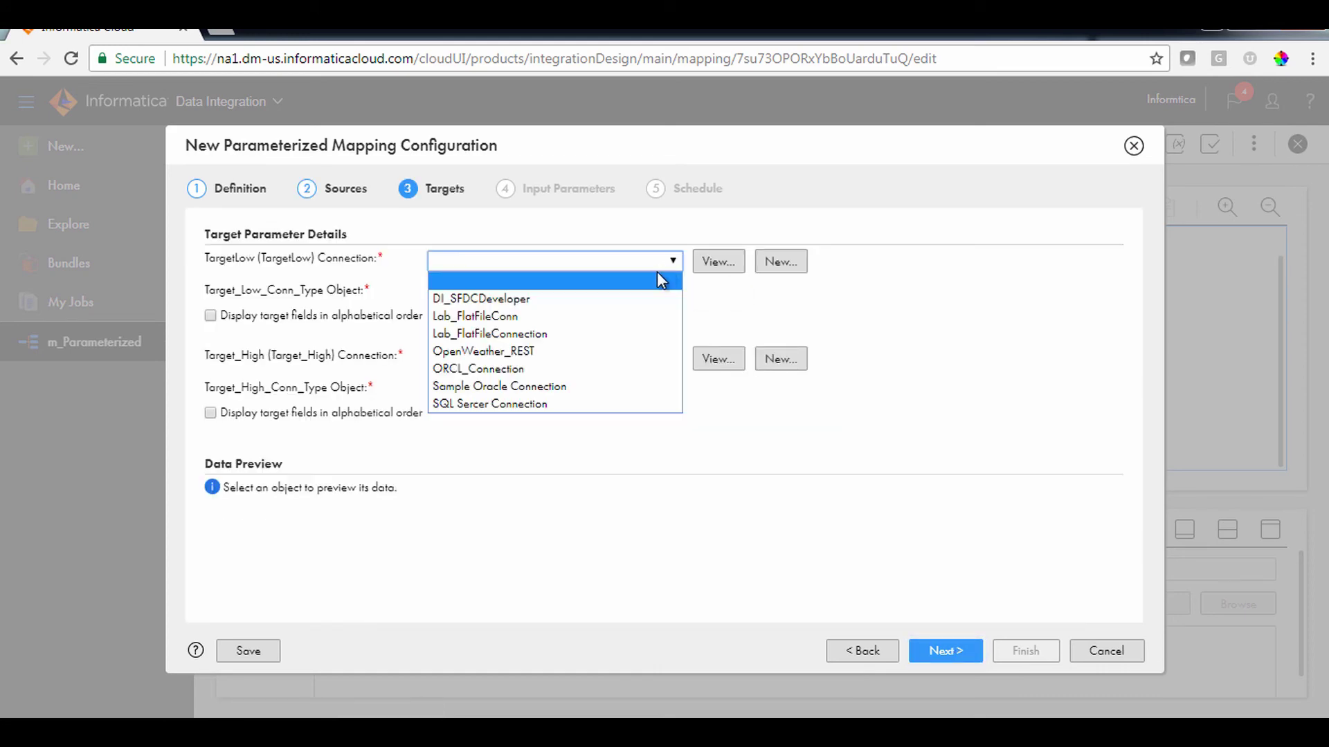
click(630, 317)
click(725, 302)
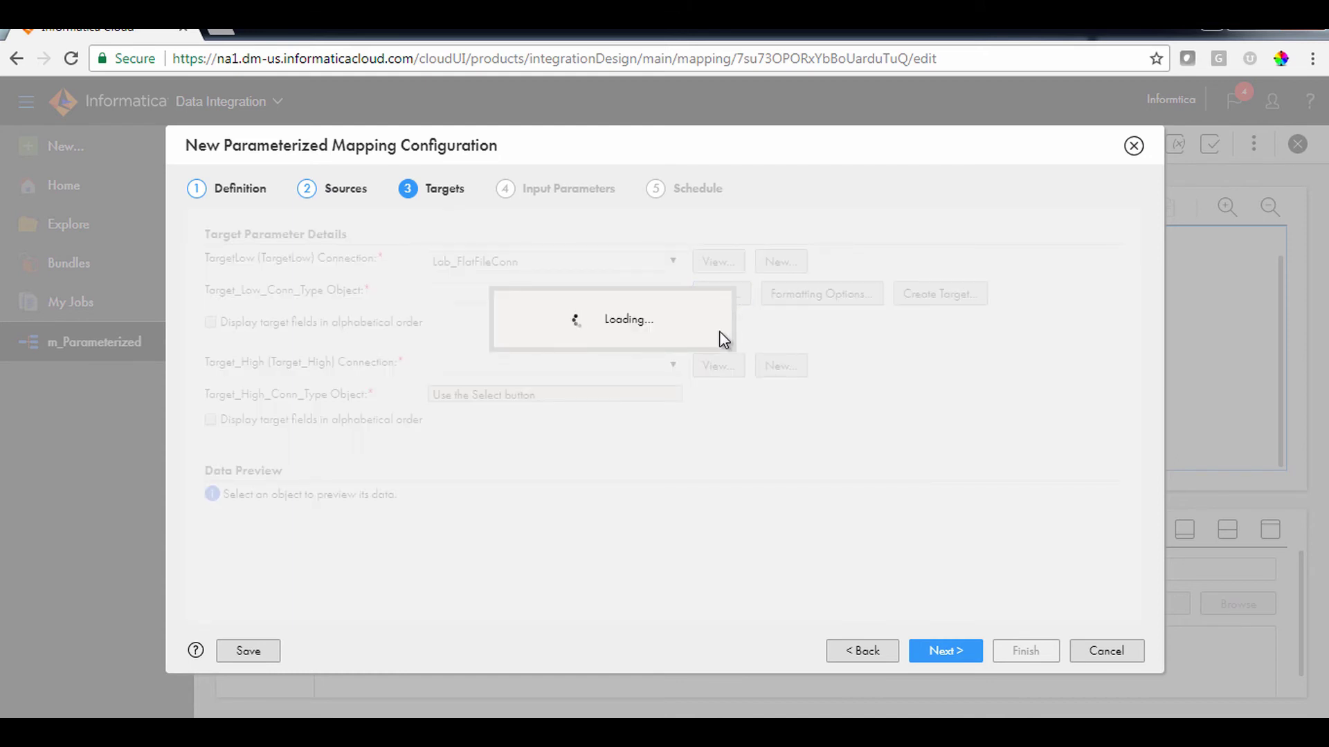
scroll(1035, 398, down, 3)
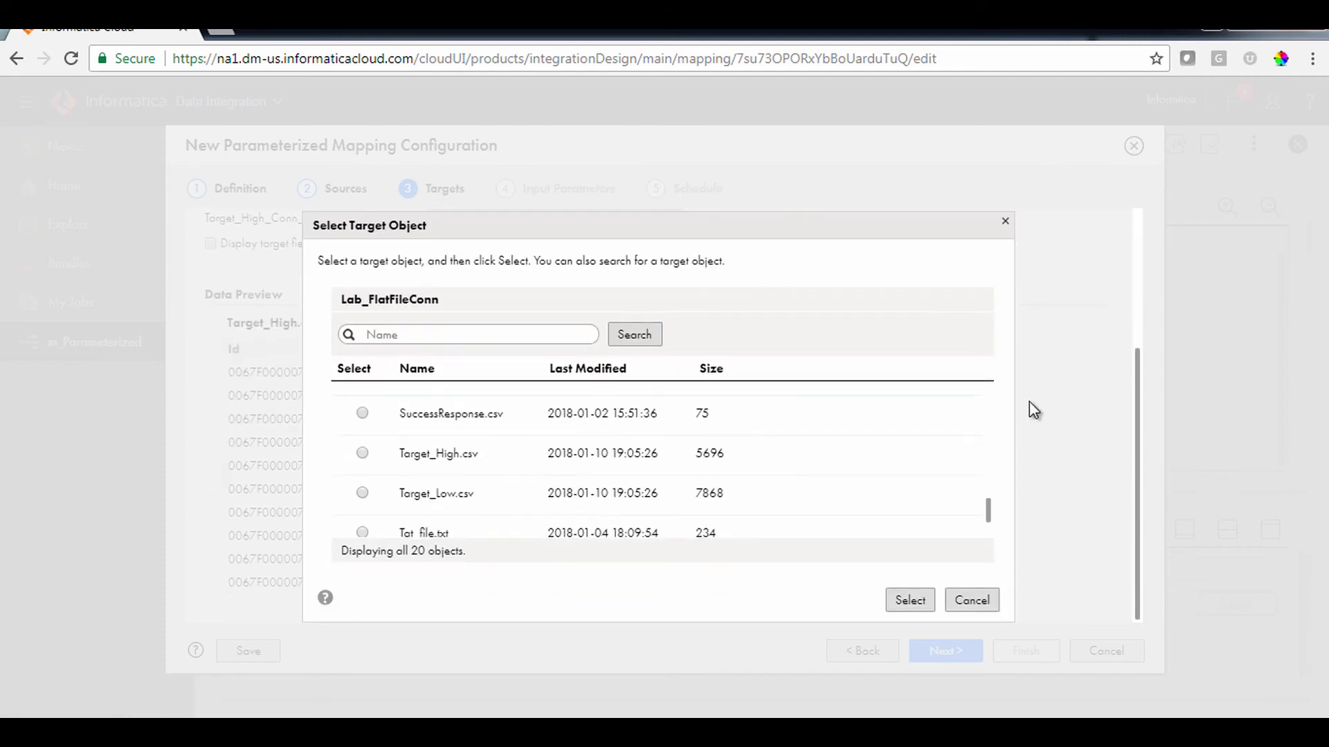
scroll(591, 460, down, 1)
click(363, 434)
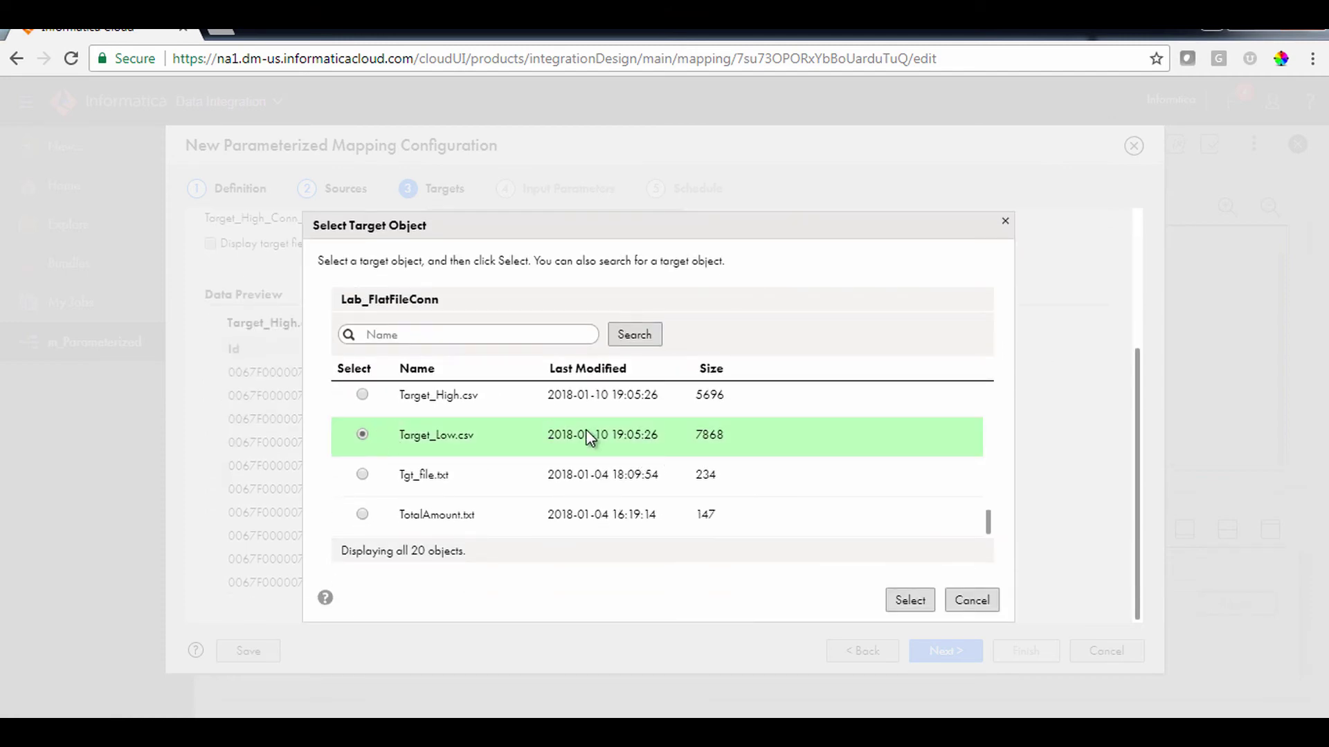
click(912, 602)
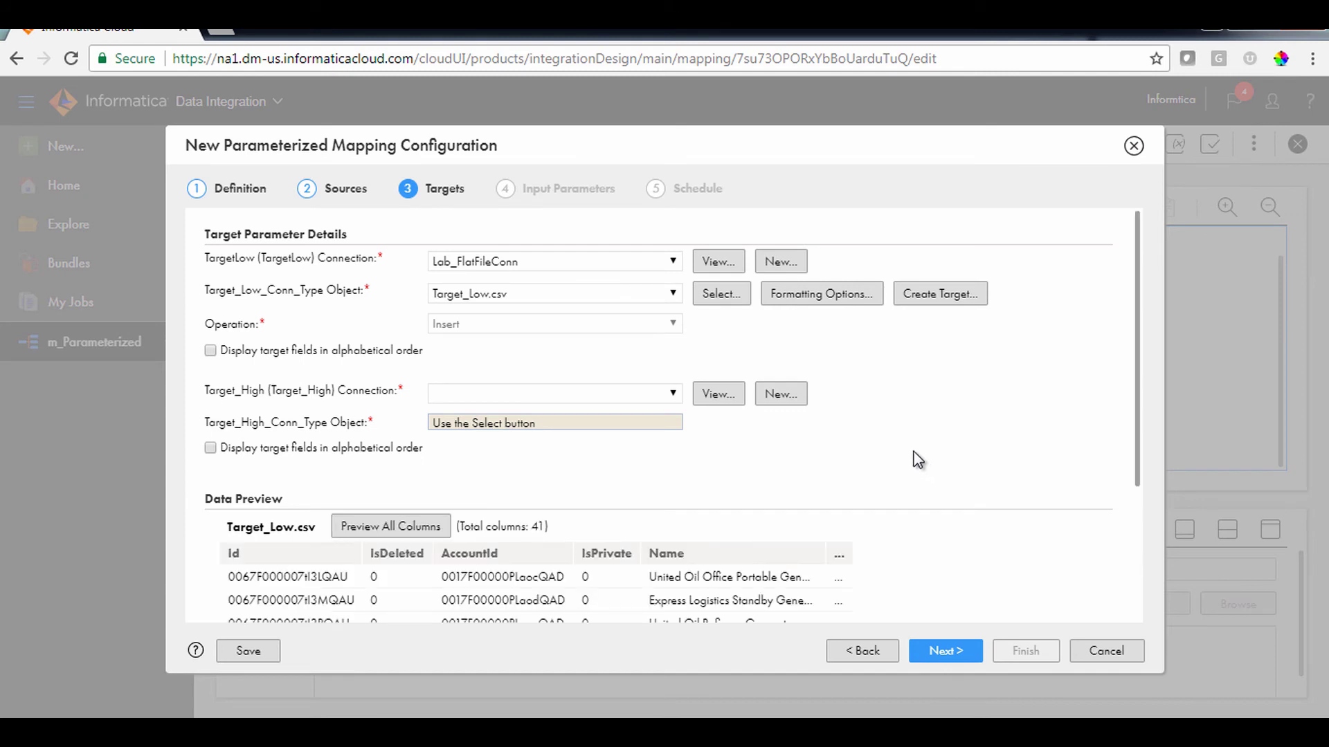
Step: Set the Target_High connection to Lab_FlatFileConn with Target_High.csv as its object, and continue to the input parameters
click(671, 395)
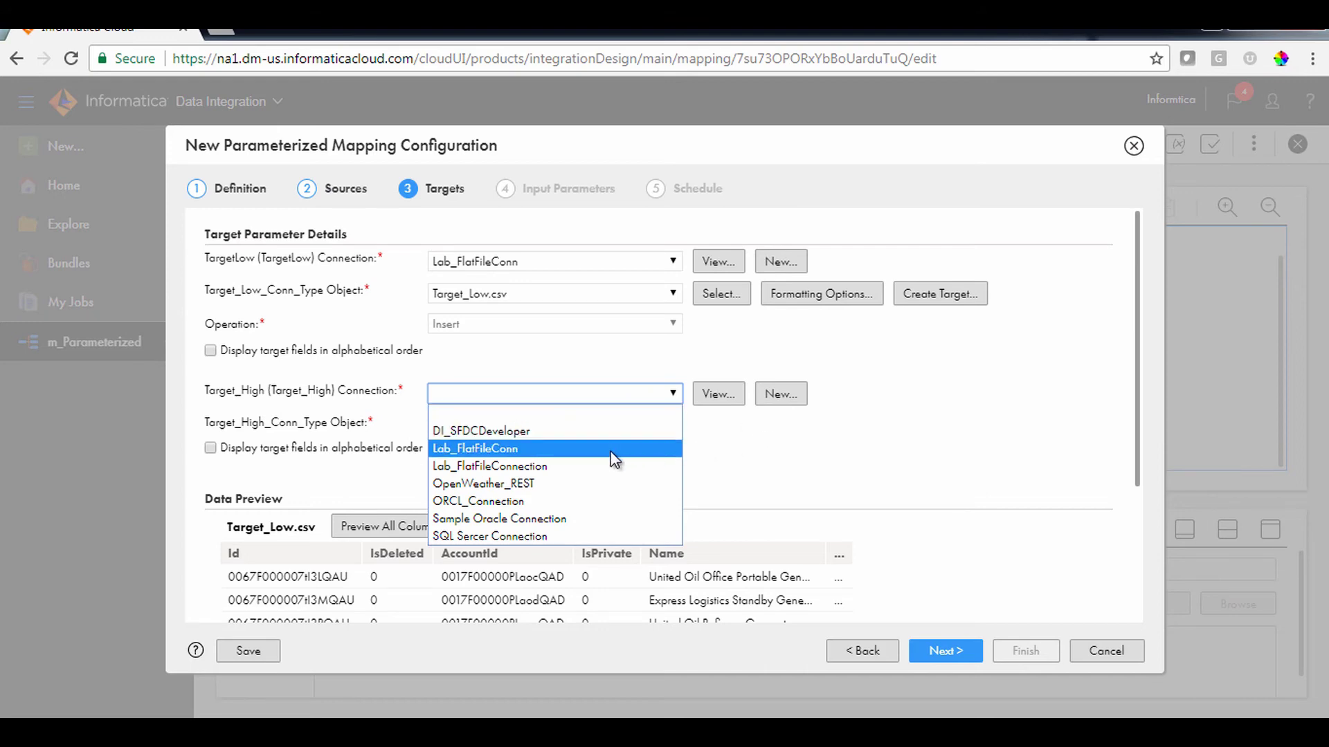
click(566, 449)
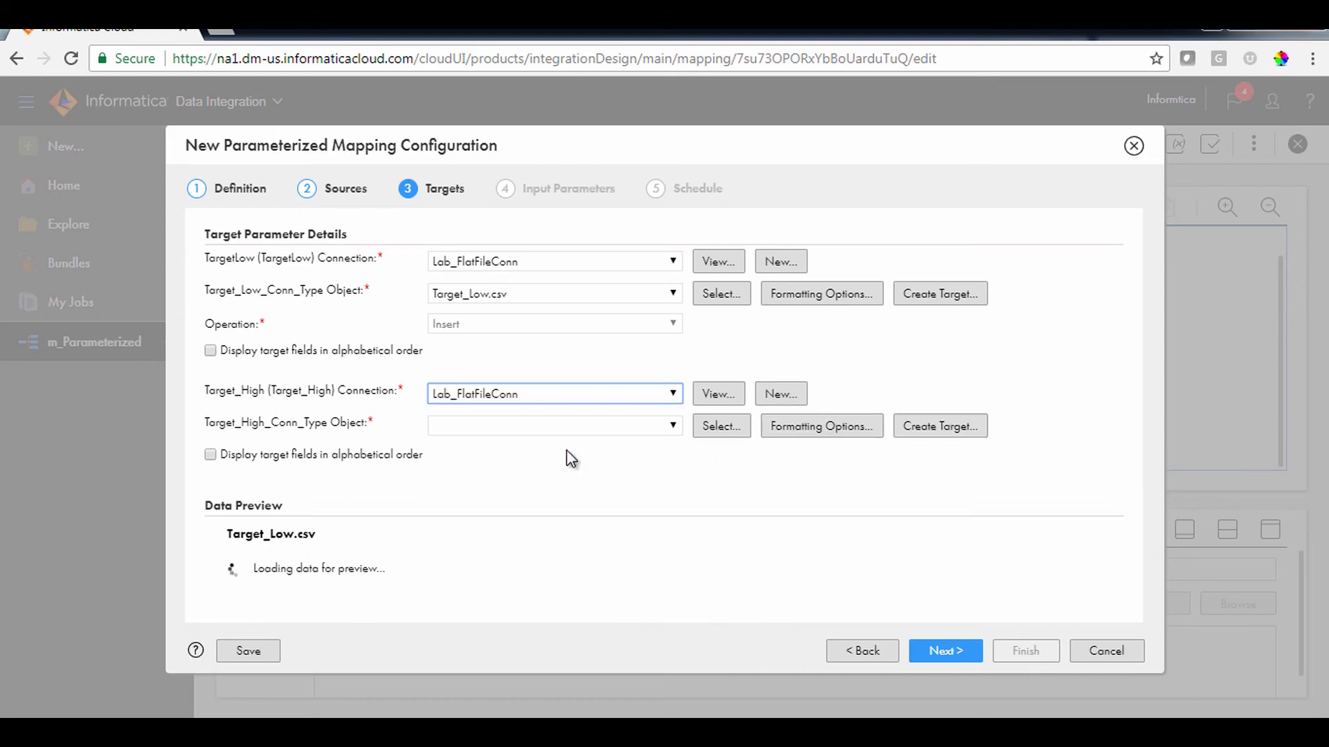
click(736, 431)
click(445, 404)
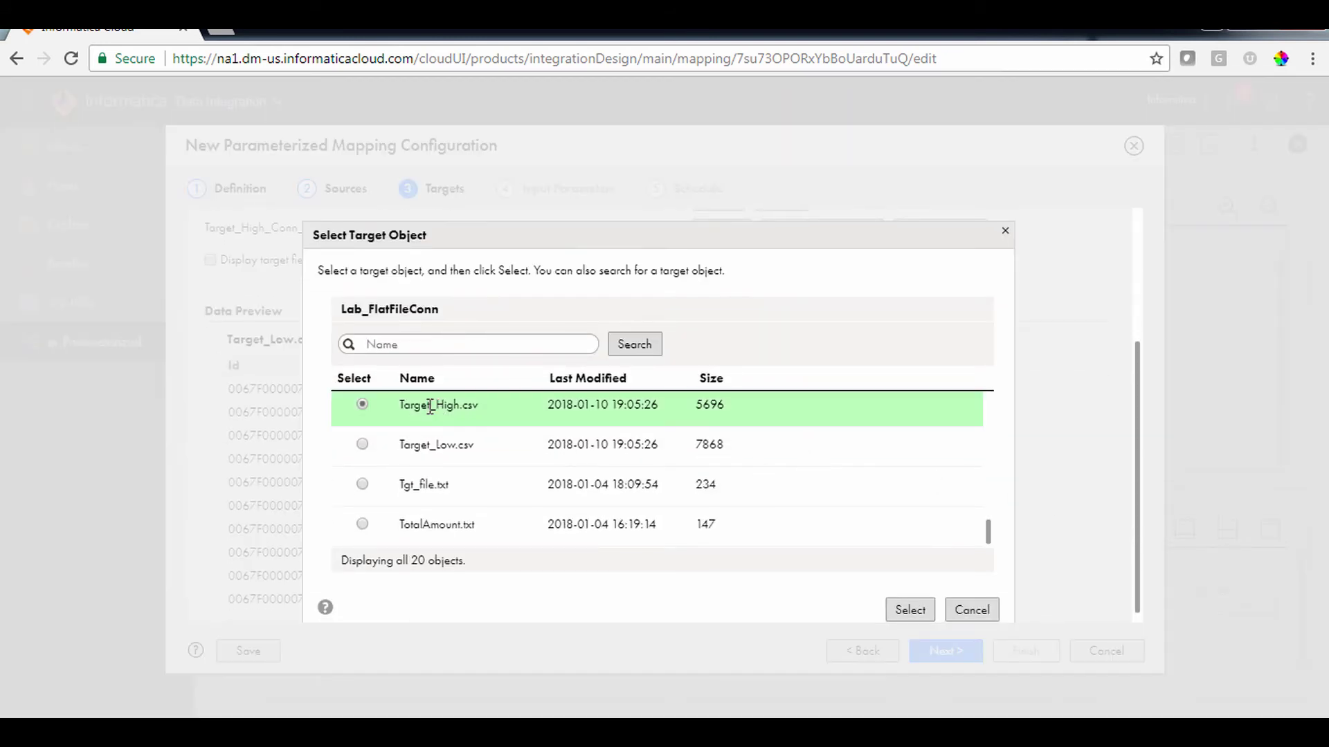
click(920, 609)
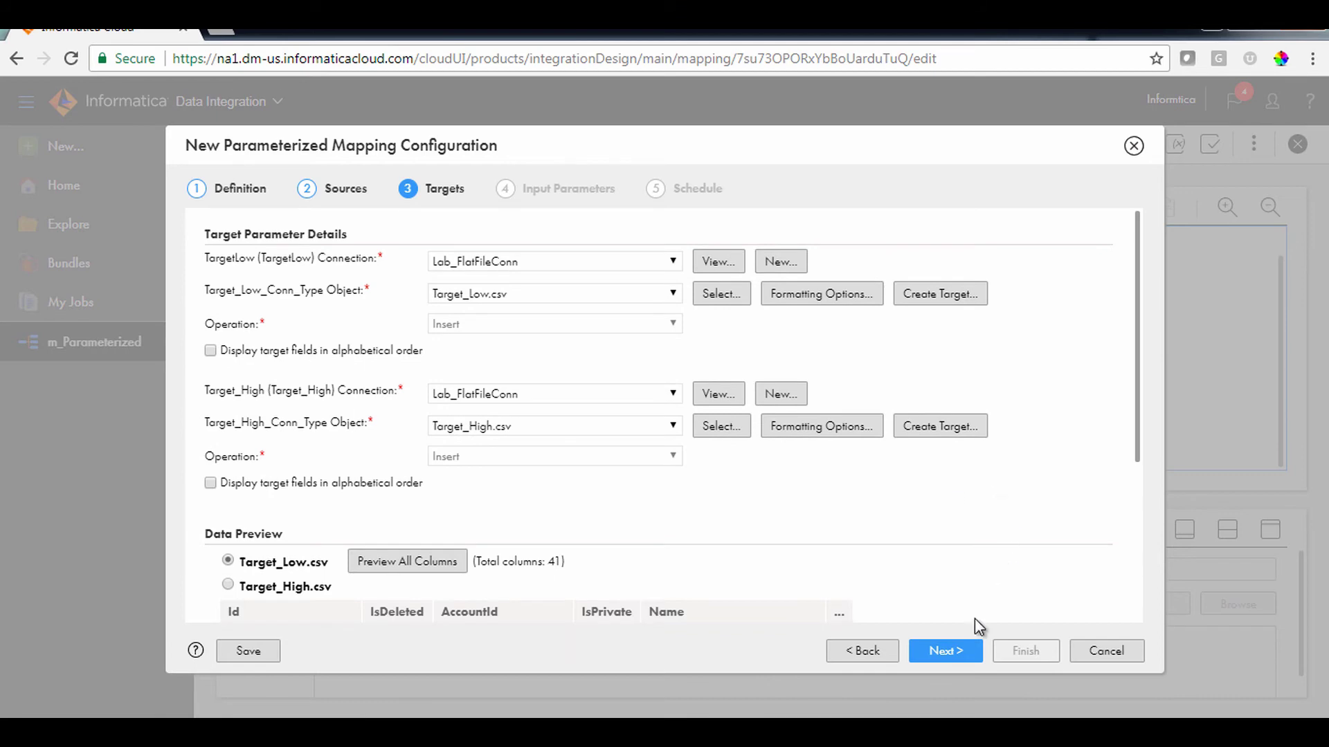
click(957, 654)
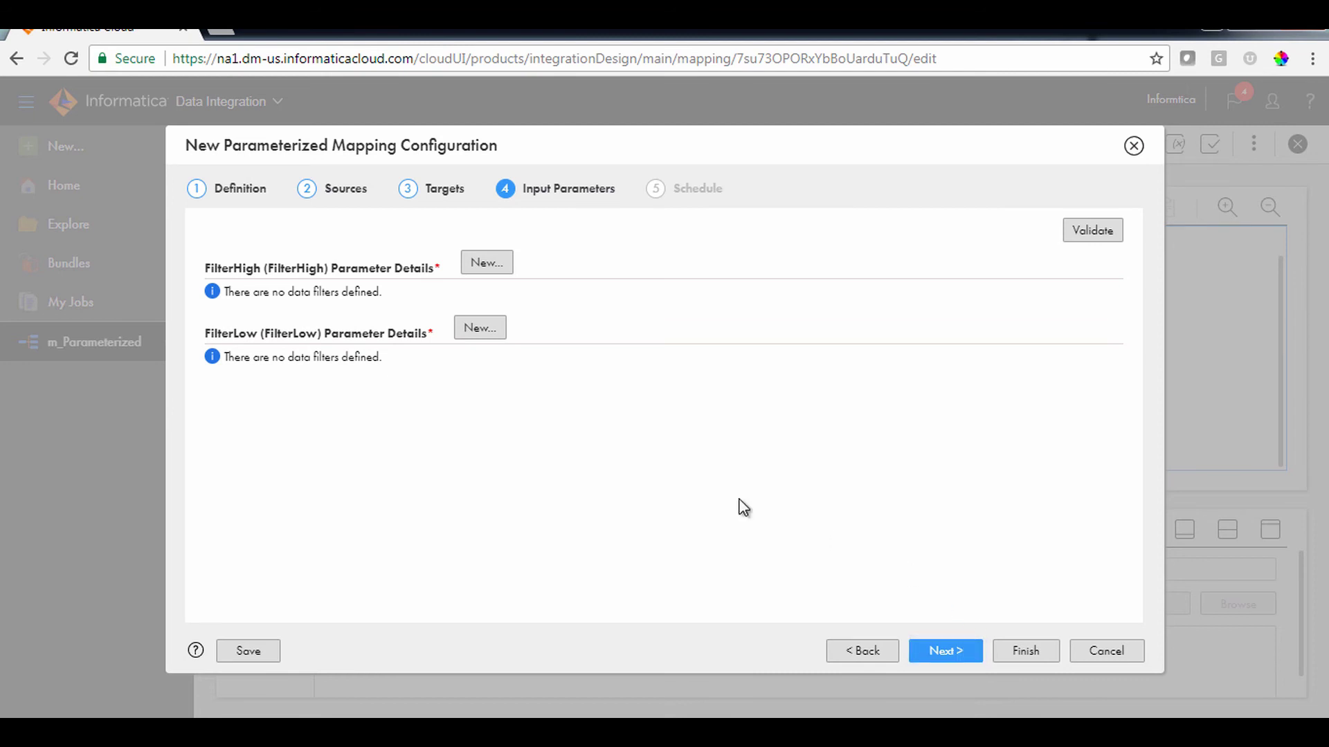
Step: Define an advanced data filter for the FilterHigh parameter with the expression Amount >= to_decimal($$FilterHigh)
click(489, 264)
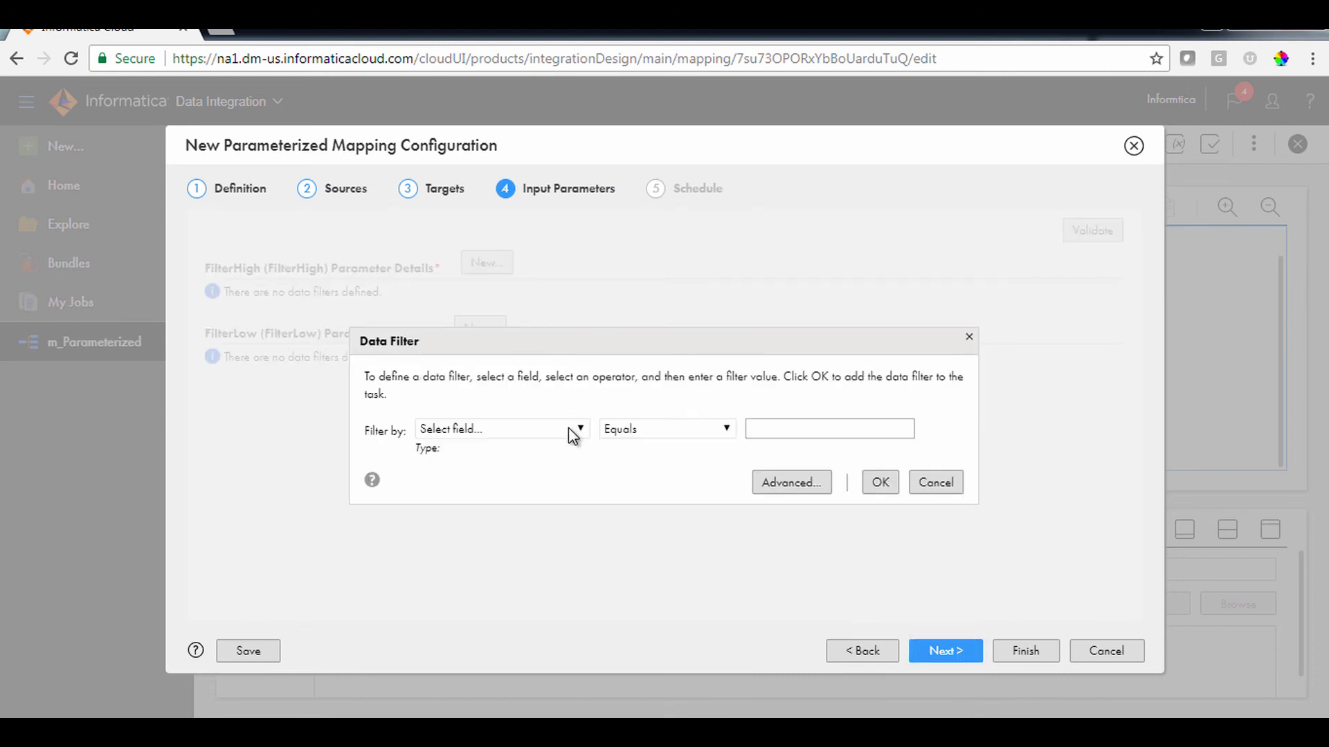
click(804, 487)
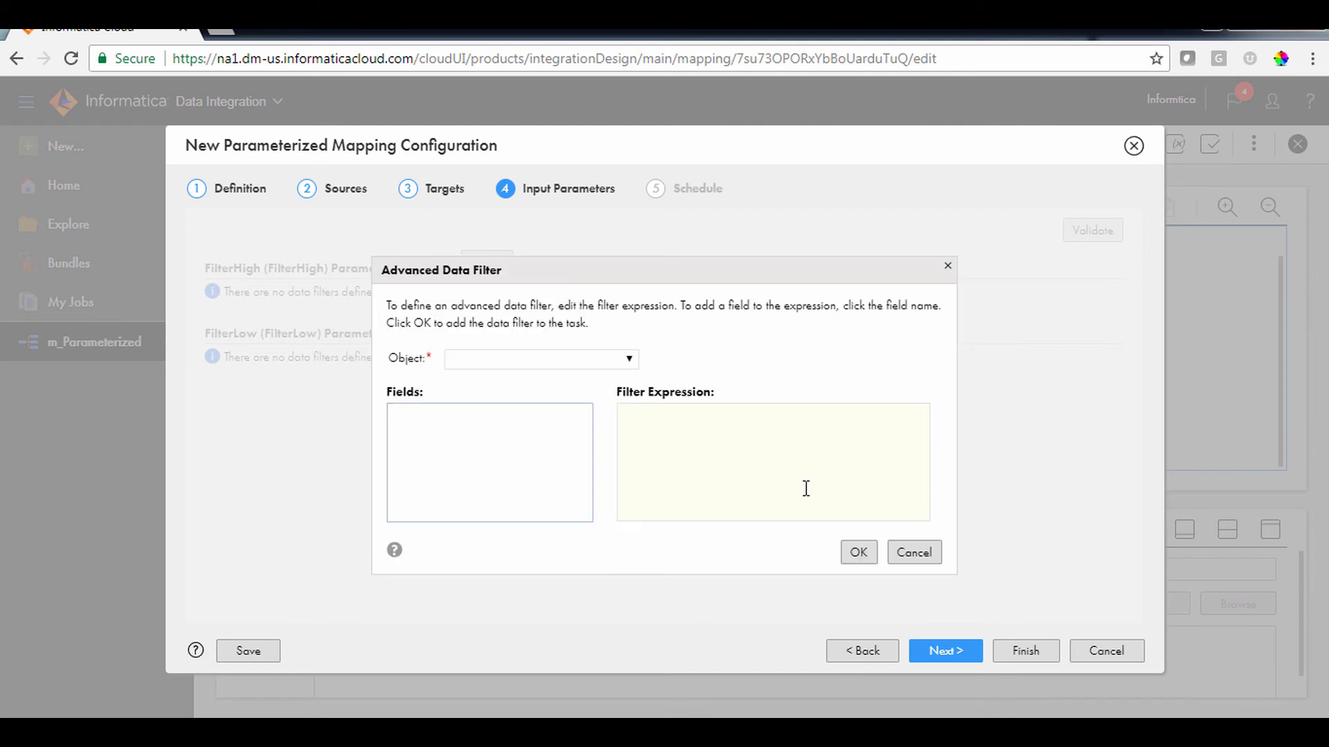
click(751, 462)
text(Amount >= to_decimal($$FilterHigh))
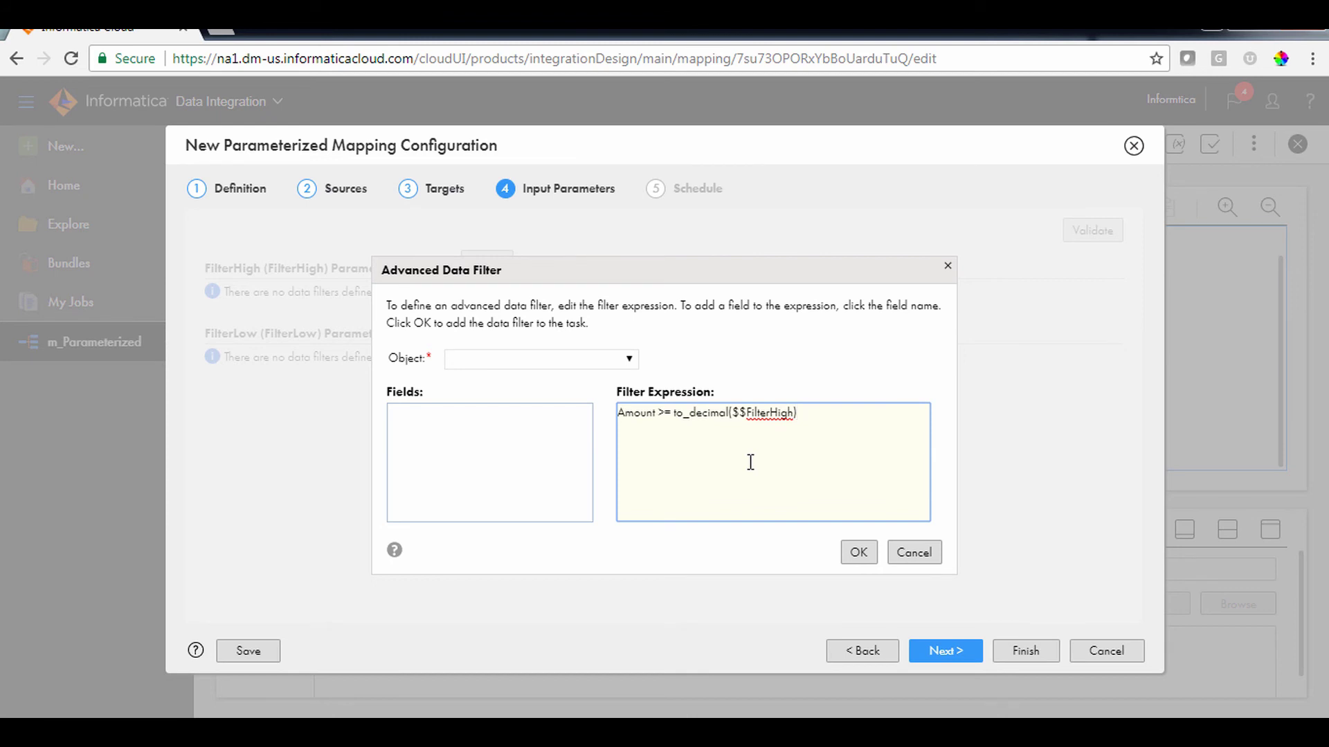
click(858, 558)
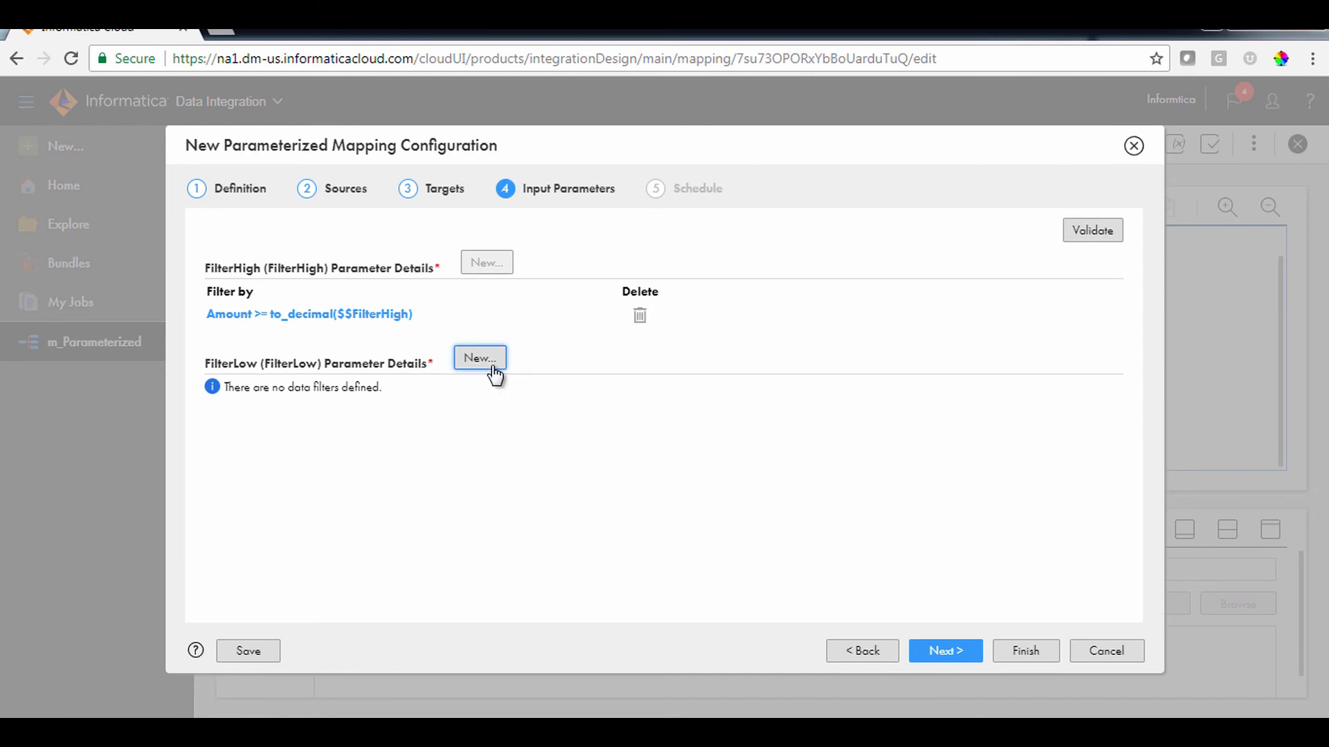
Step: Define an advanced data filter for FilterLow with the expression Amount < to_decimal($$FilterLow), and continue to the schedule settings
click(481, 358)
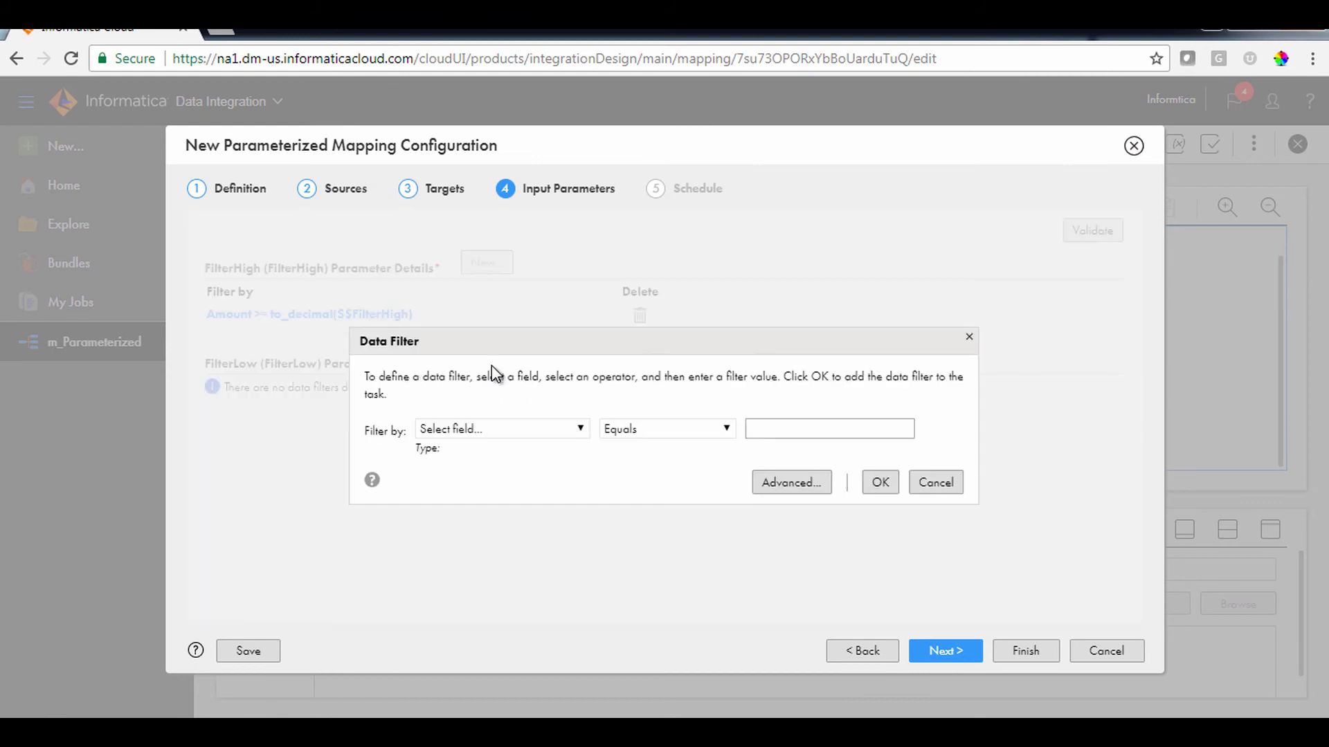
click(780, 476)
click(714, 447)
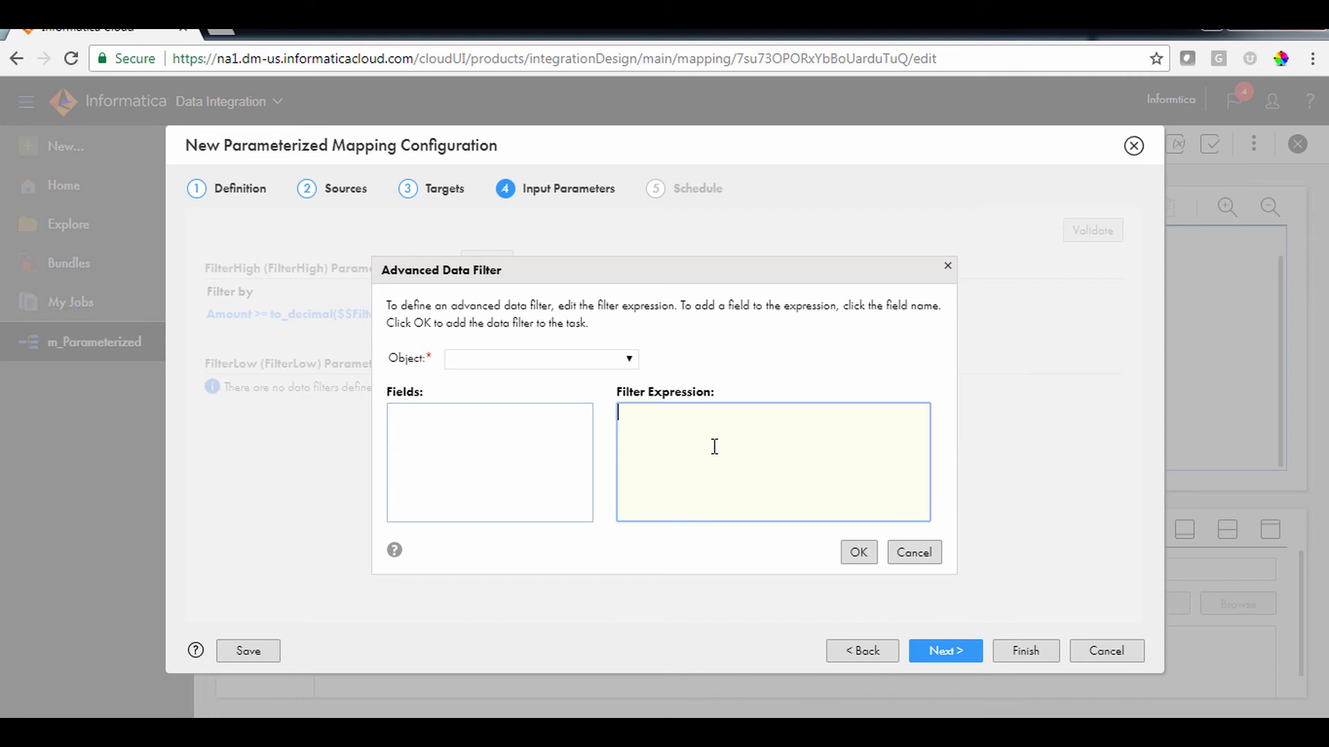
text(Amount < to_decimal($$FilterLow))
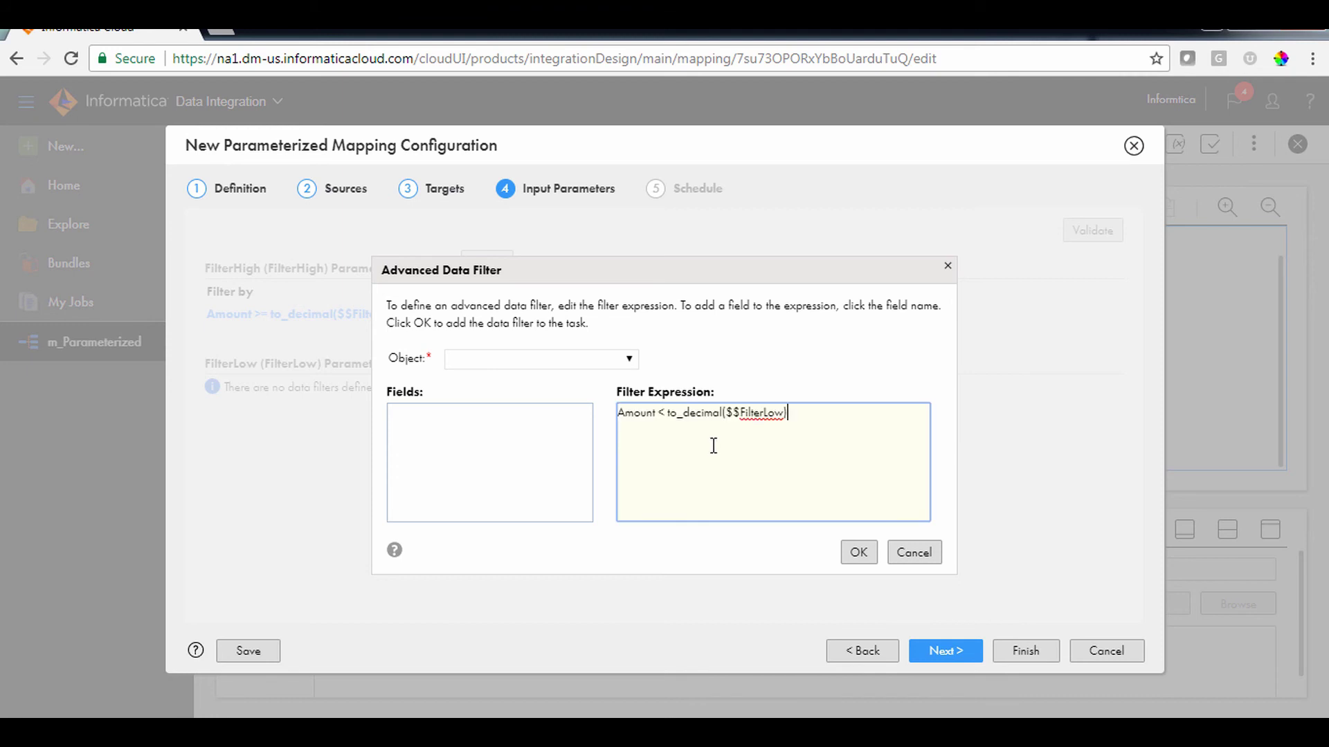
click(858, 551)
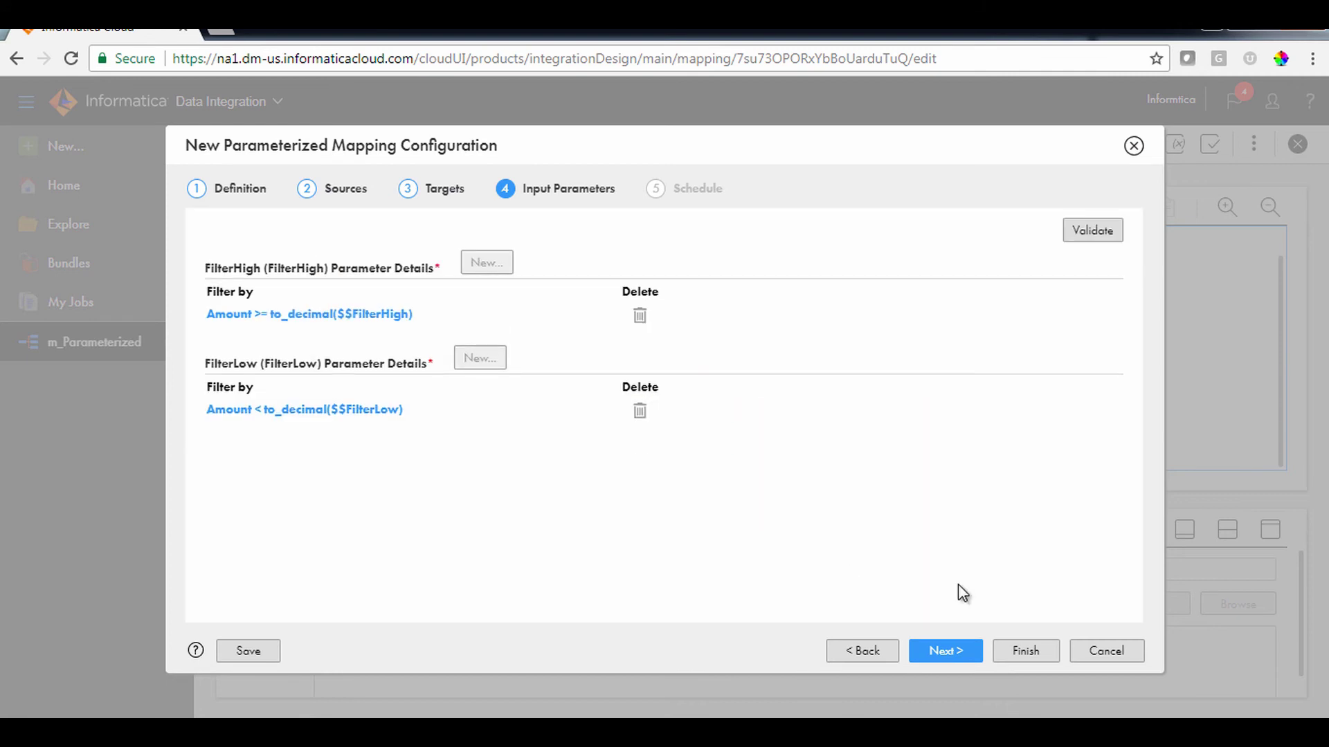
click(957, 649)
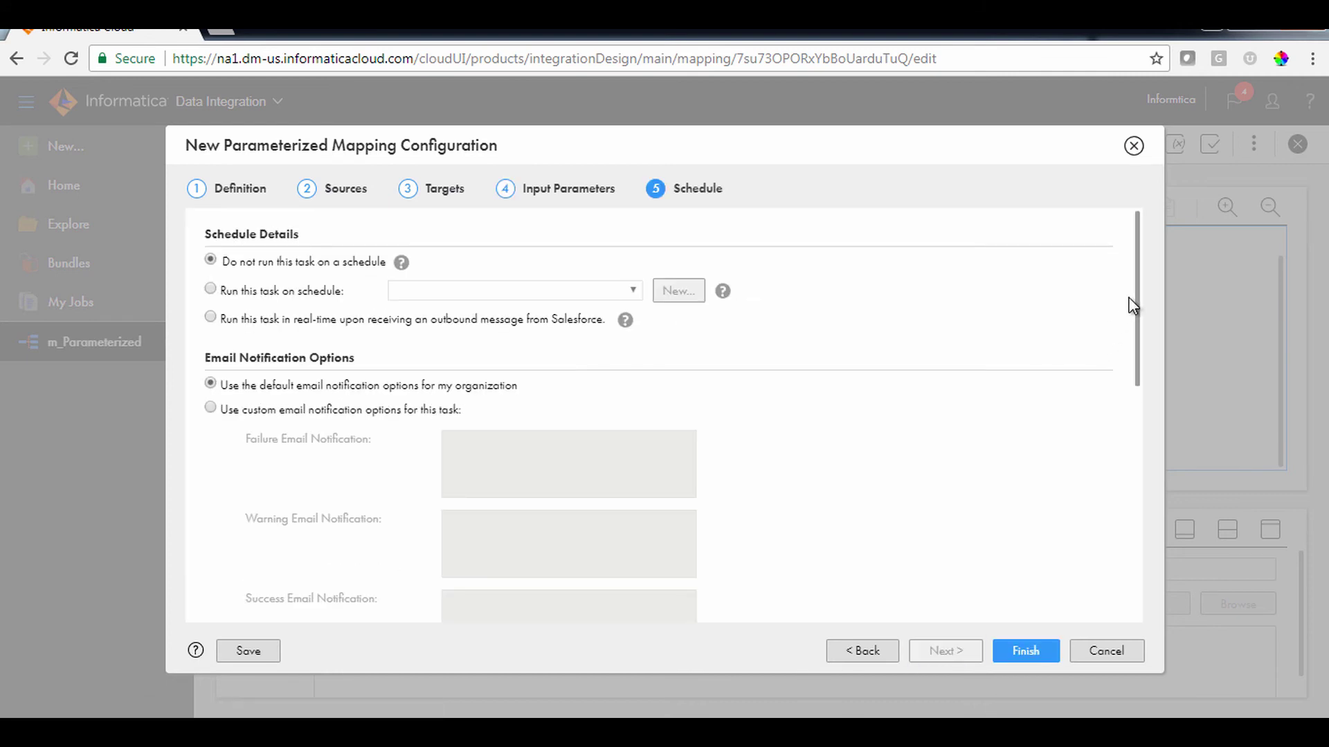
Step: Set the task's parameter file name to userparameters.txt in the advanced options and finish creating the mapping task
drag(1135, 289, 1124, 508)
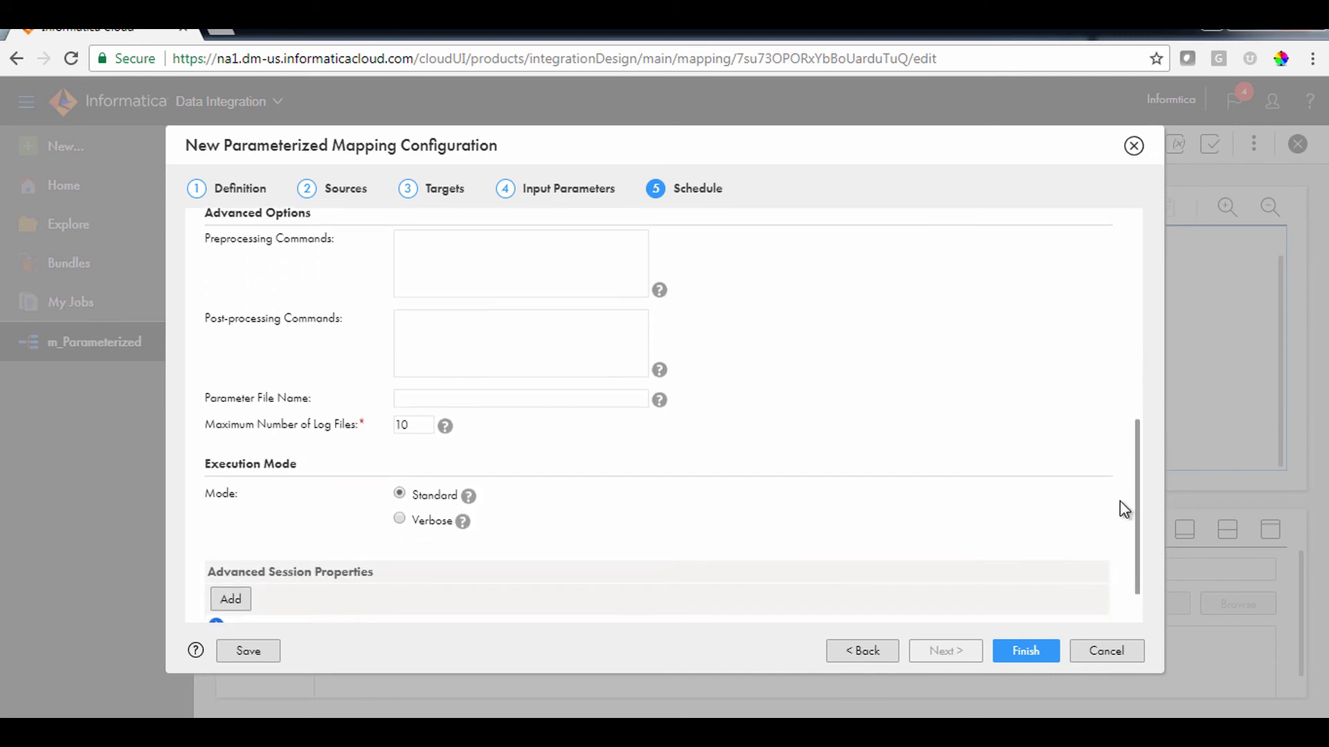
click(568, 394)
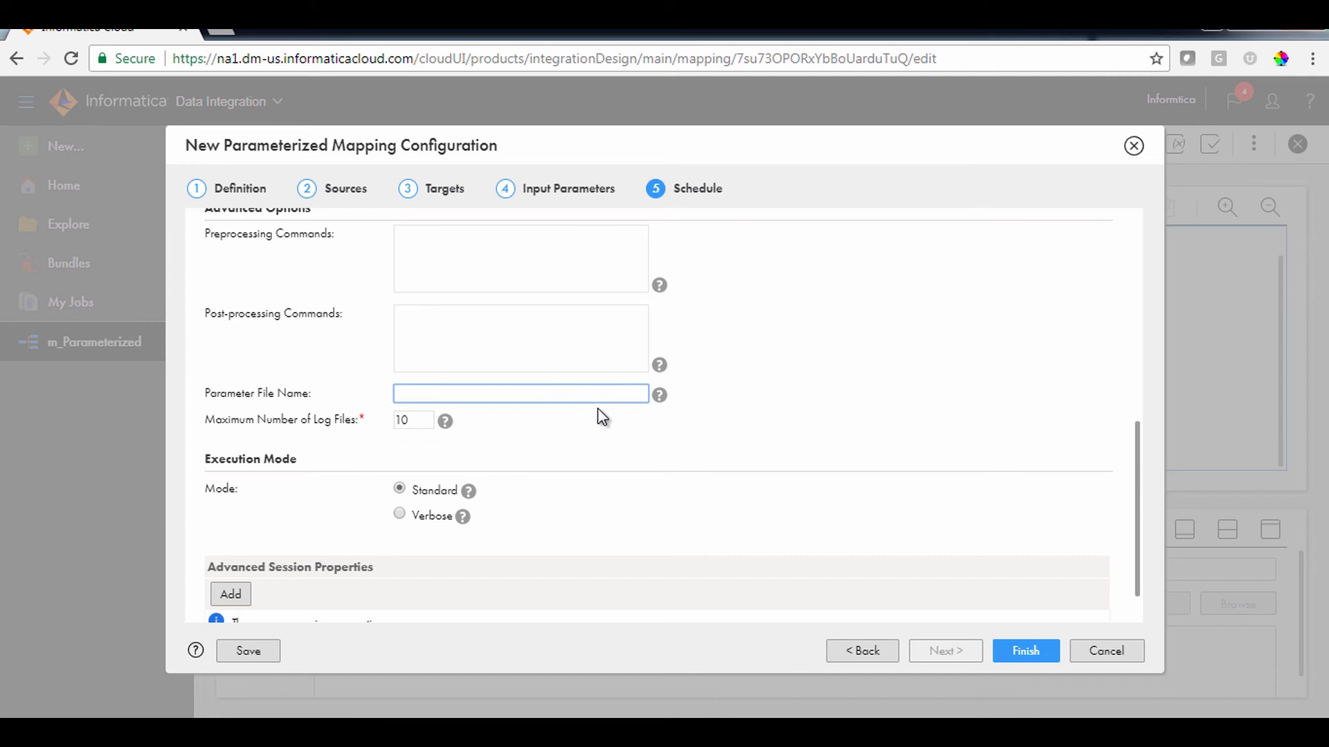
text(userparameters.txt)
click(652, 457)
click(1014, 656)
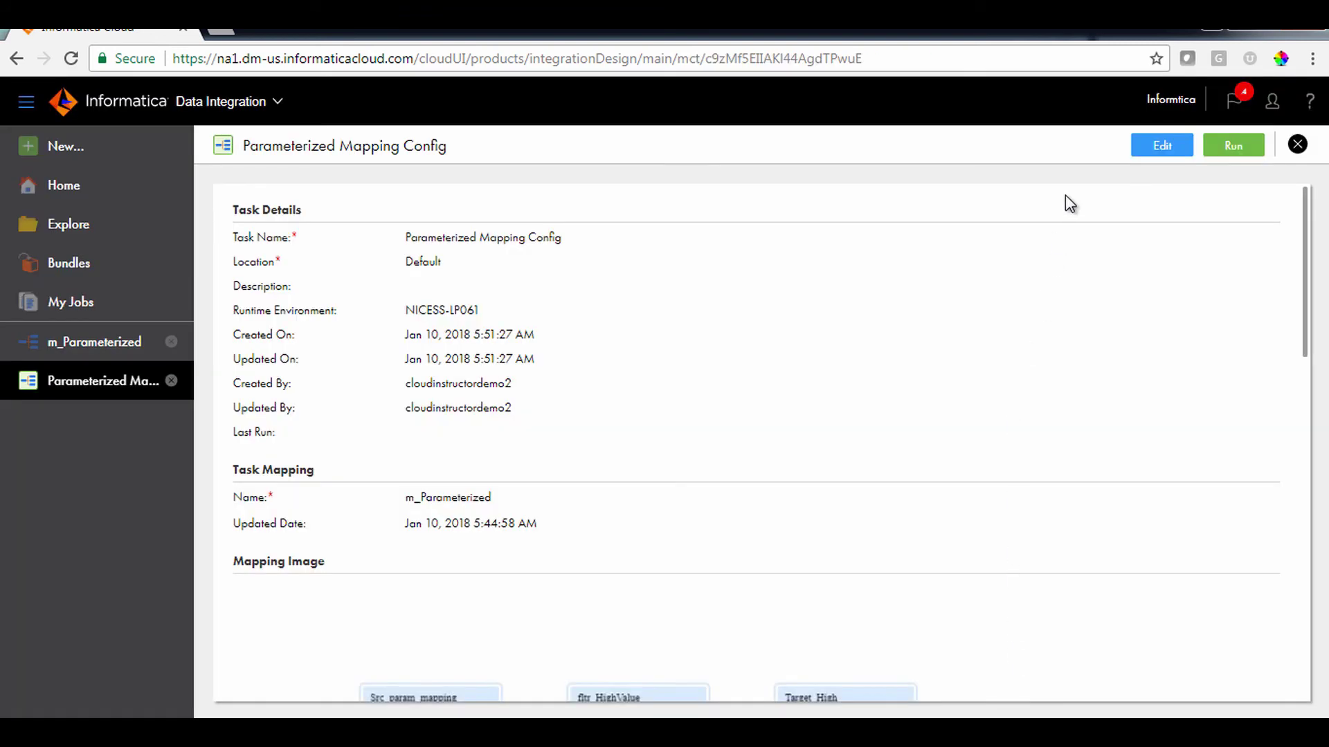
Step: Run the new mapping task and open its job in the My Jobs list
click(1224, 147)
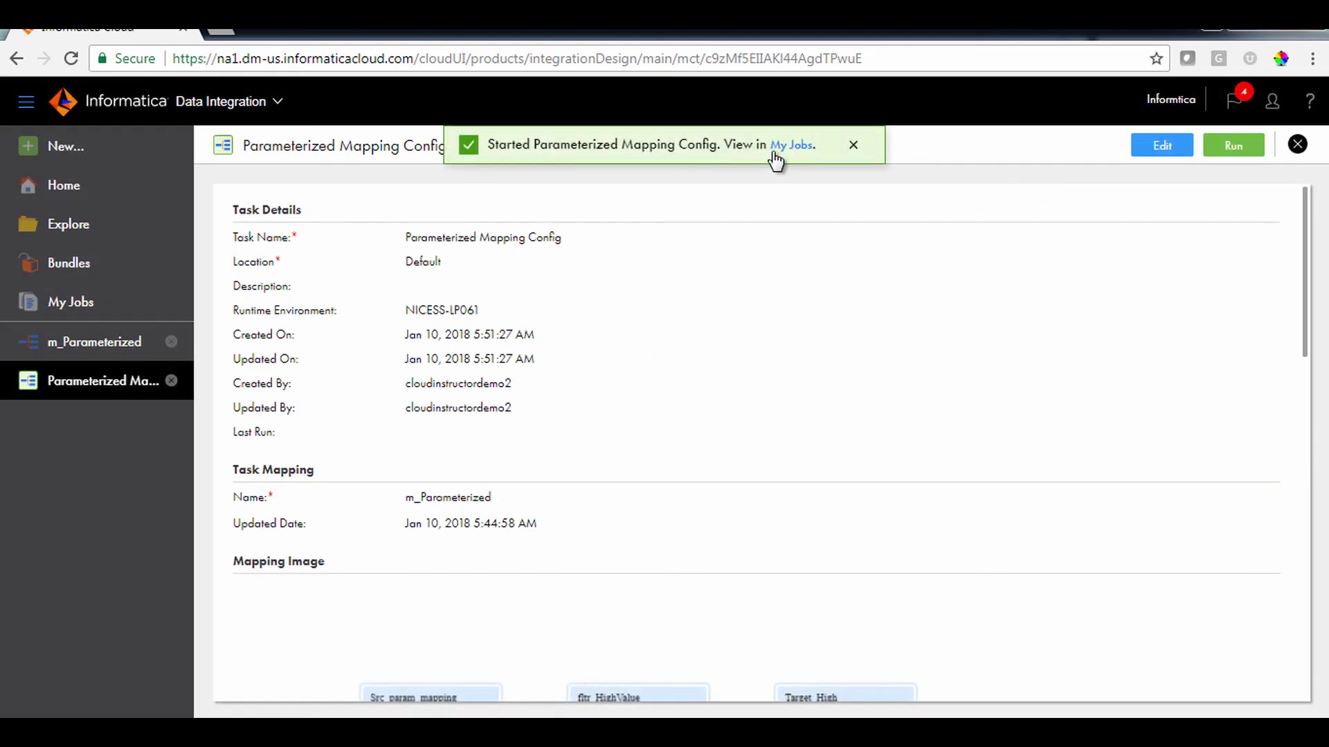
click(781, 146)
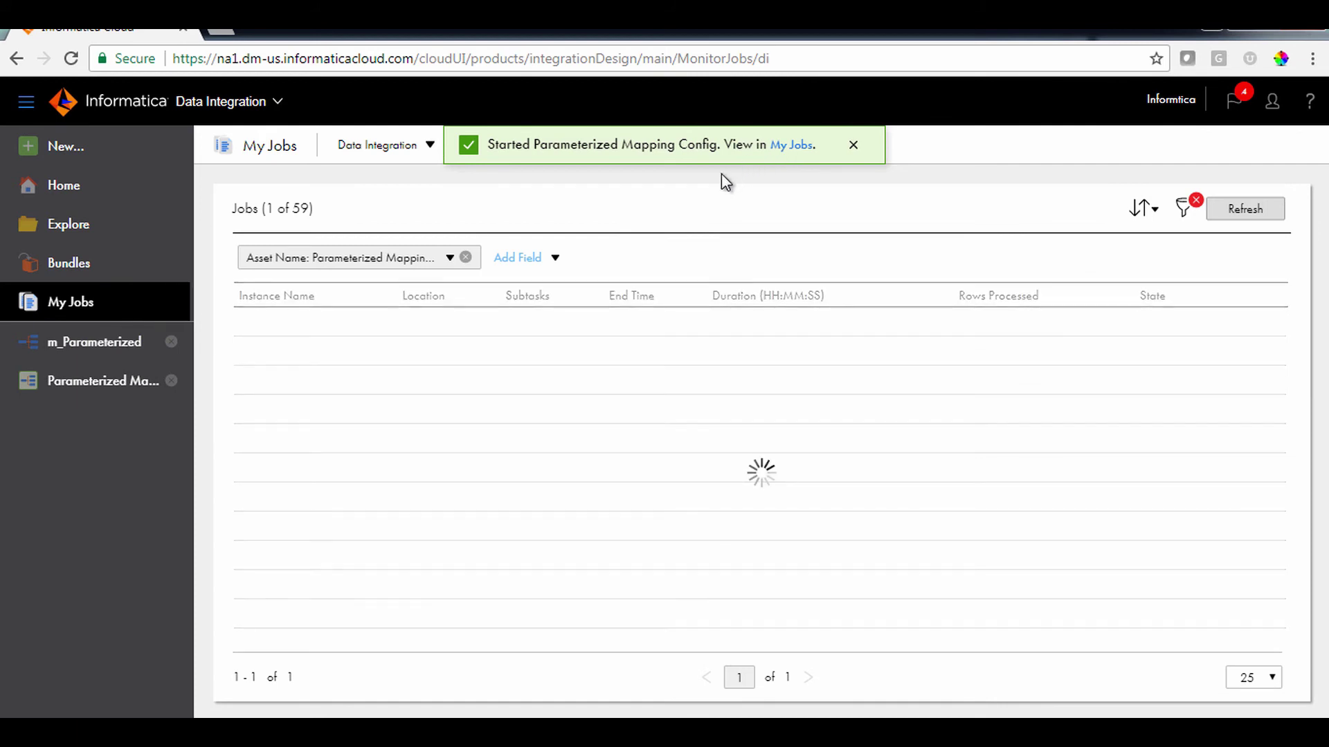